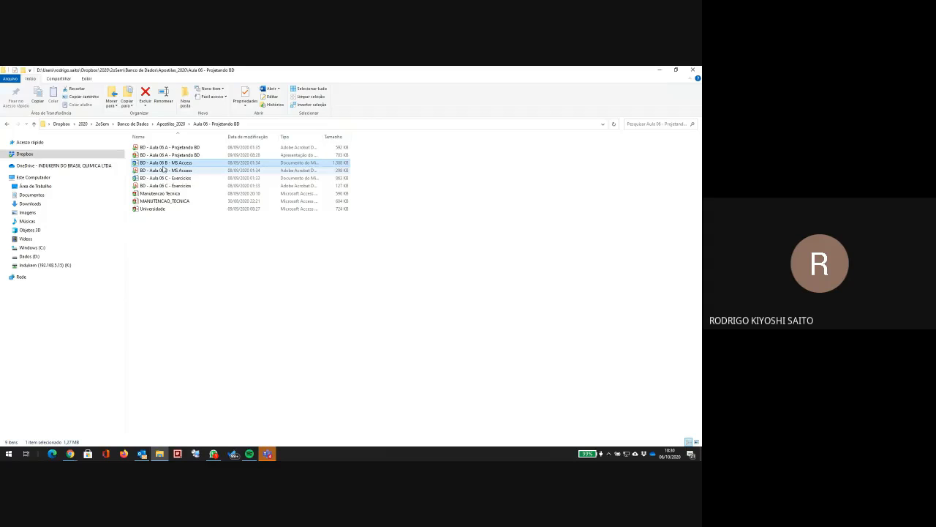
# - Open the Word document "BD - Aula 06 B - MS Access" and shrink its window to about half the screen width
pyautogui.doubleClick(165, 162)
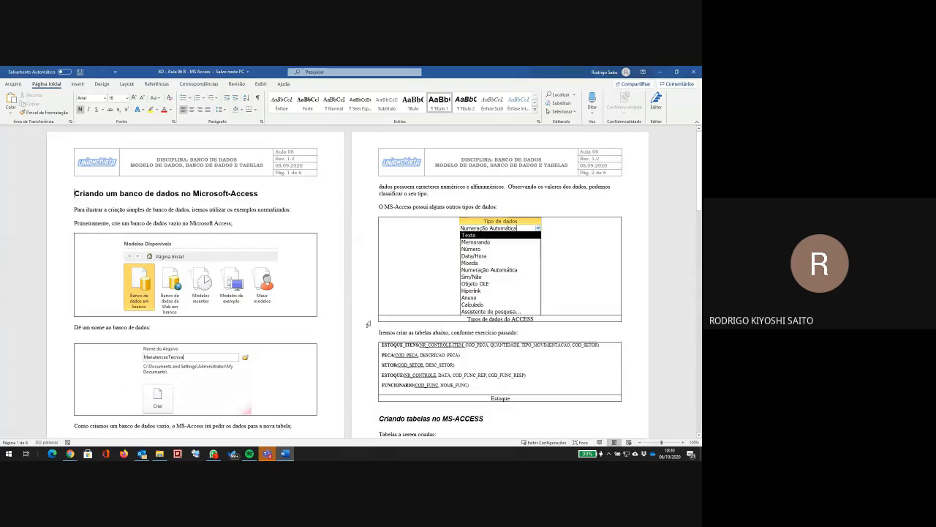
pyautogui.click(680, 442)
pyautogui.click(659, 443)
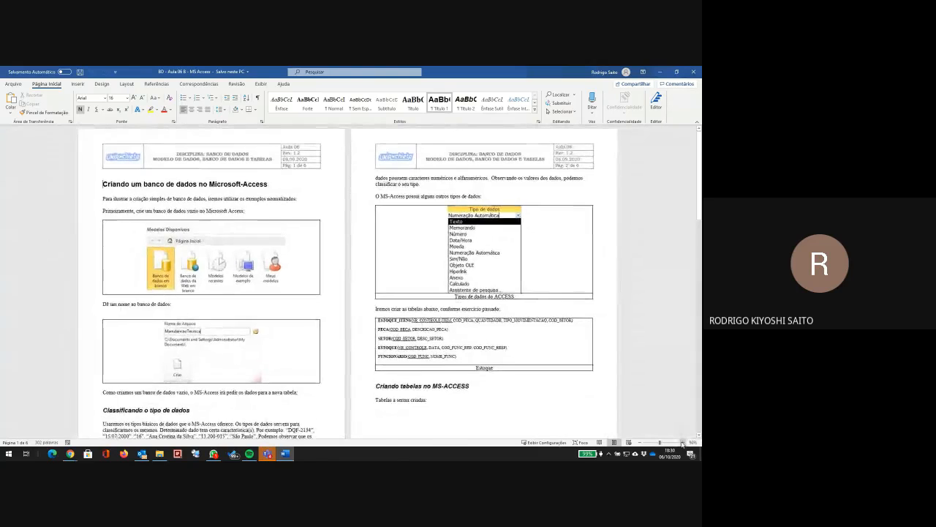
pyautogui.click(681, 442)
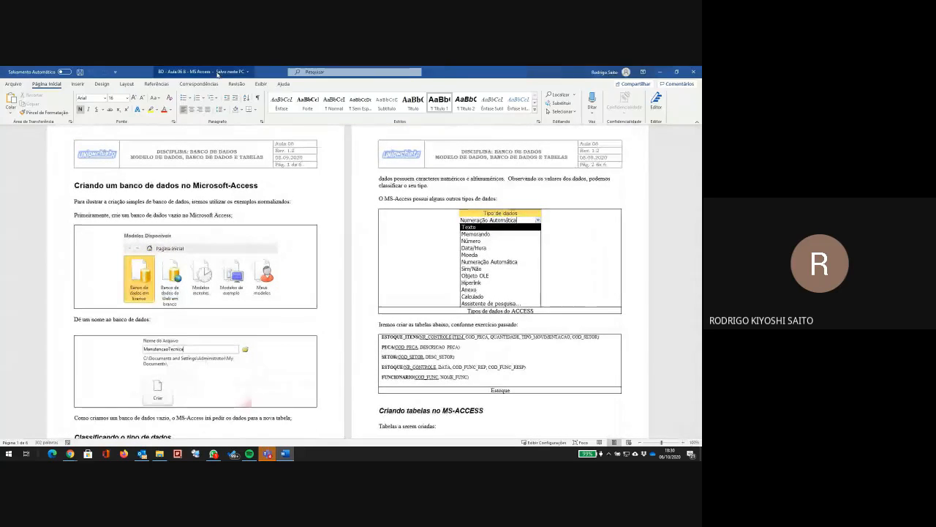
pyautogui.moveTo(219, 72)
pyautogui.mouseDown()
pyautogui.moveTo(258, 100)
pyautogui.moveTo(219, 80)
pyautogui.mouseUp()
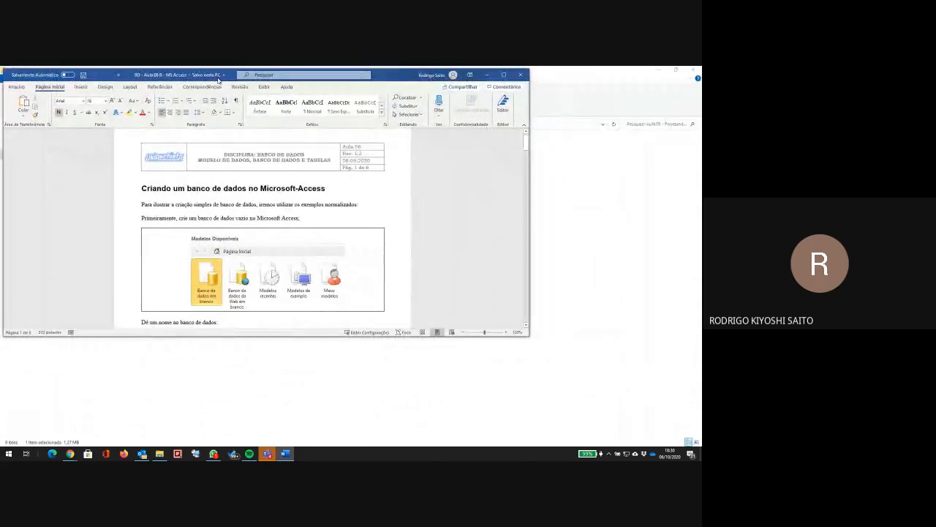
pyautogui.moveTo(530, 337); pyautogui.dragTo(356, 433)
pyautogui.scroll(-2, 289, 260)
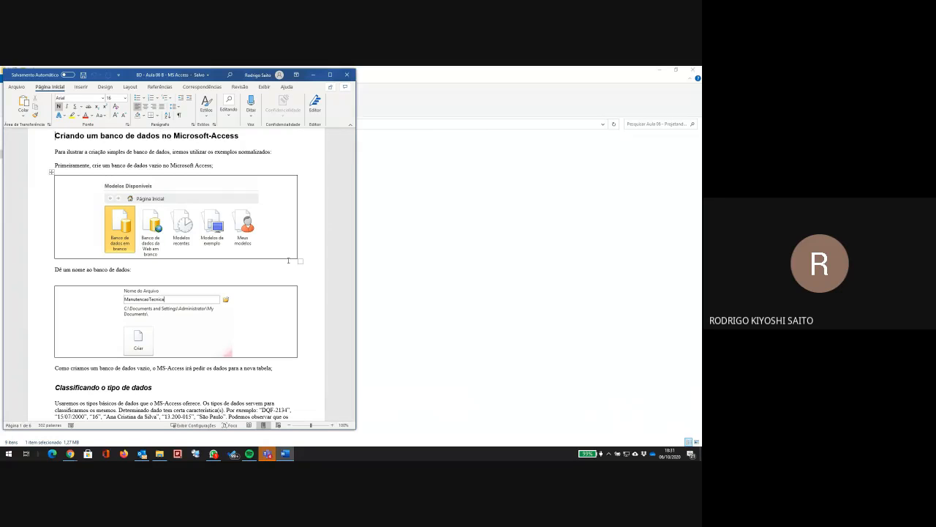
# - Launch Access and create a blank database with the default file name
pyautogui.press('super')
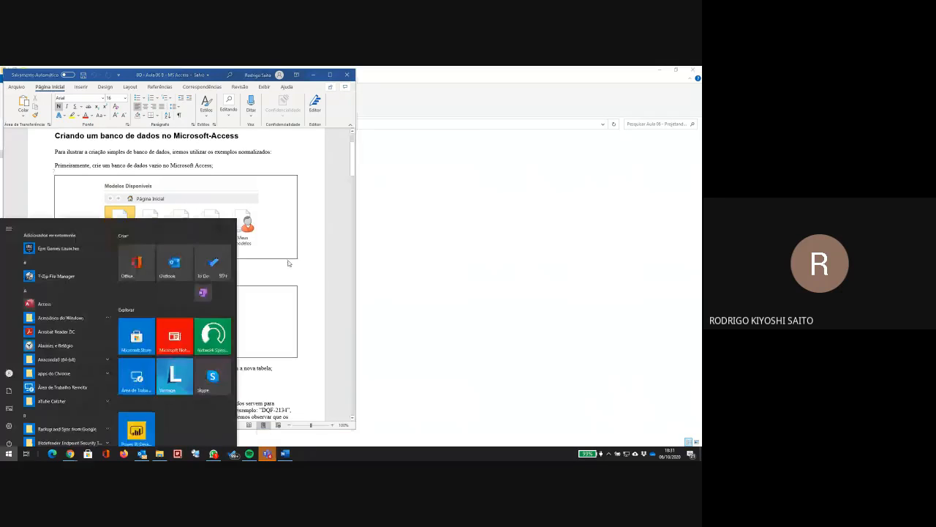
pyautogui.write('acc')
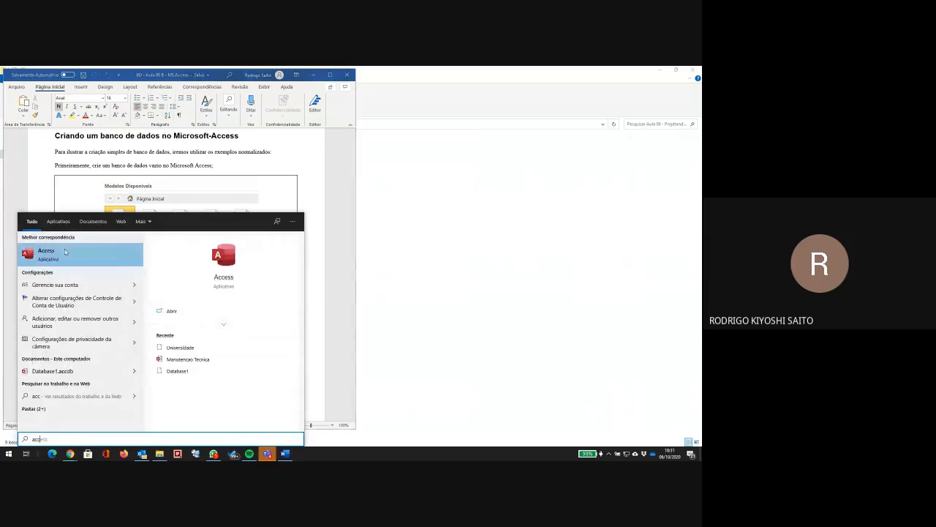
pyautogui.click(62, 260)
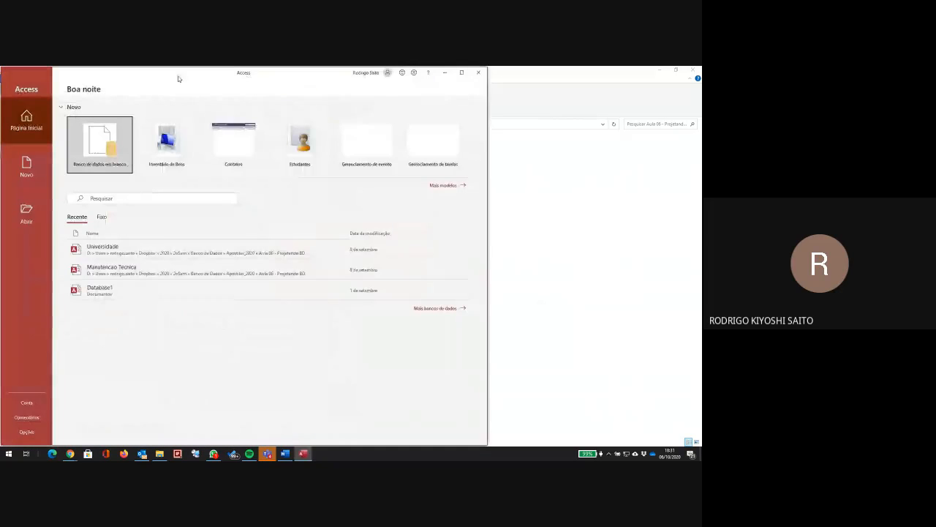
pyautogui.moveTo(125, 76); pyautogui.dragTo(394, 121)
pyautogui.click(374, 193)
pyautogui.click(483, 364)
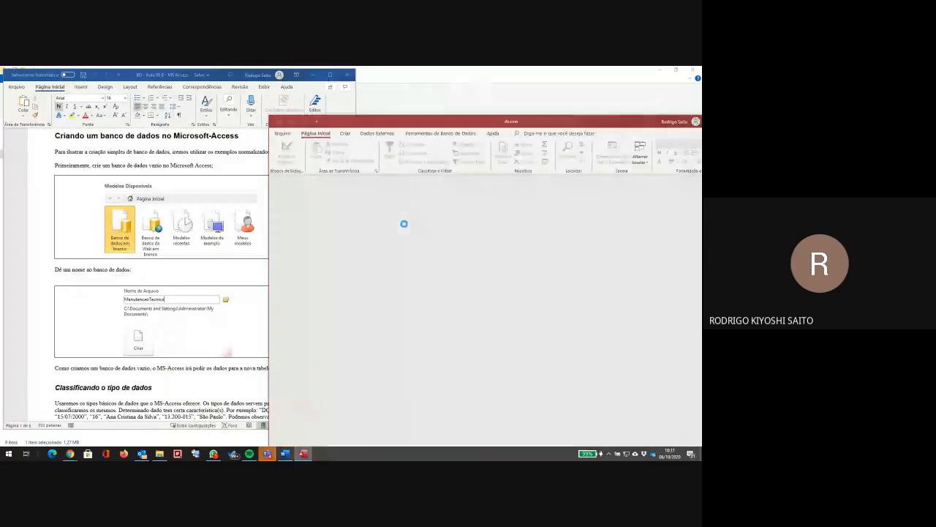
# - Close the default empty table, arrange Word and Access side by side, and zoom the Word document to 120%
pyautogui.moveTo(393, 122); pyautogui.dragTo(446, 84)
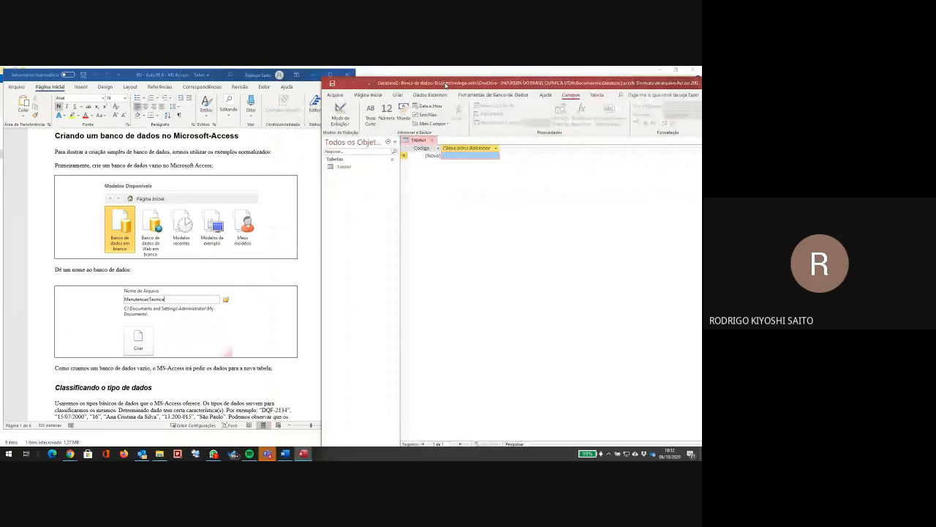
pyautogui.click(433, 139)
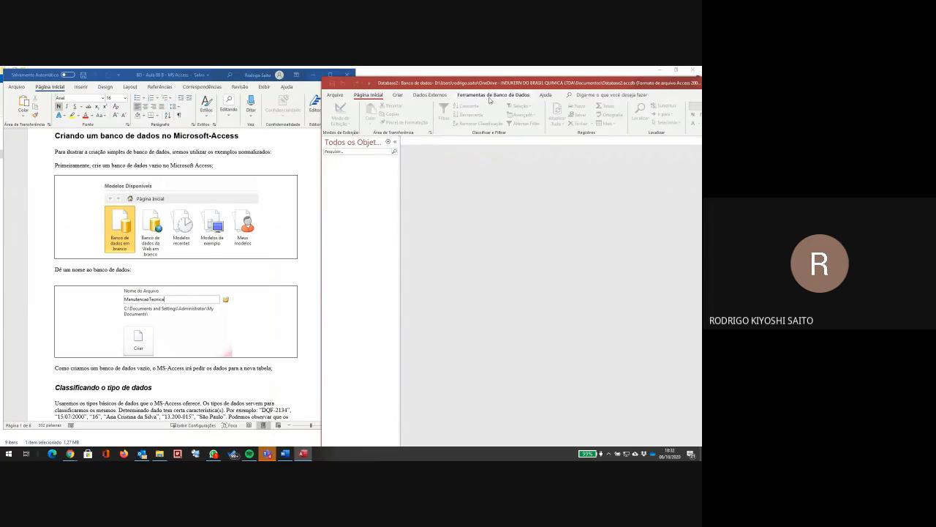
pyautogui.moveTo(564, 85)
pyautogui.mouseDown()
pyautogui.moveTo(475, 88)
pyautogui.moveTo(560, 80)
pyautogui.mouseUp()
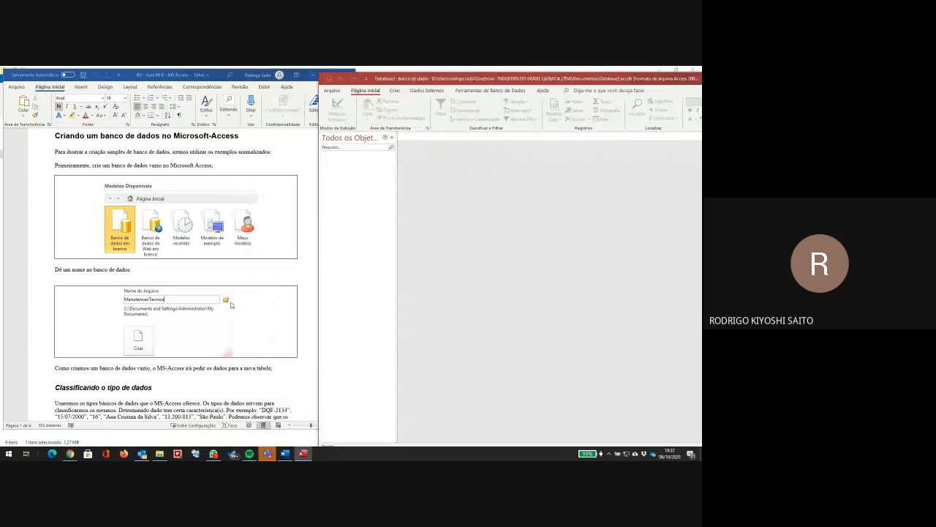
pyautogui.scroll(-2, 231, 305)
pyautogui.press('super+Right')
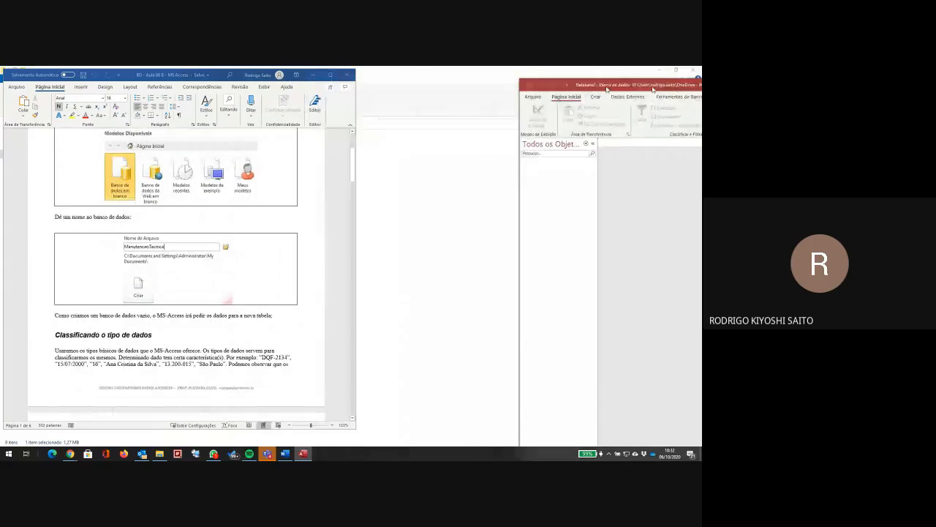
pyautogui.click(53, 205)
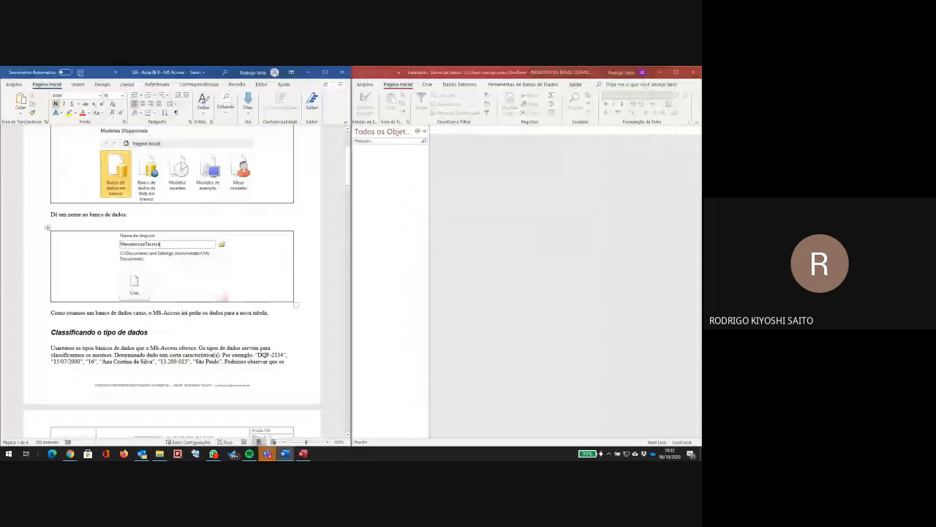
pyautogui.click(326, 442)
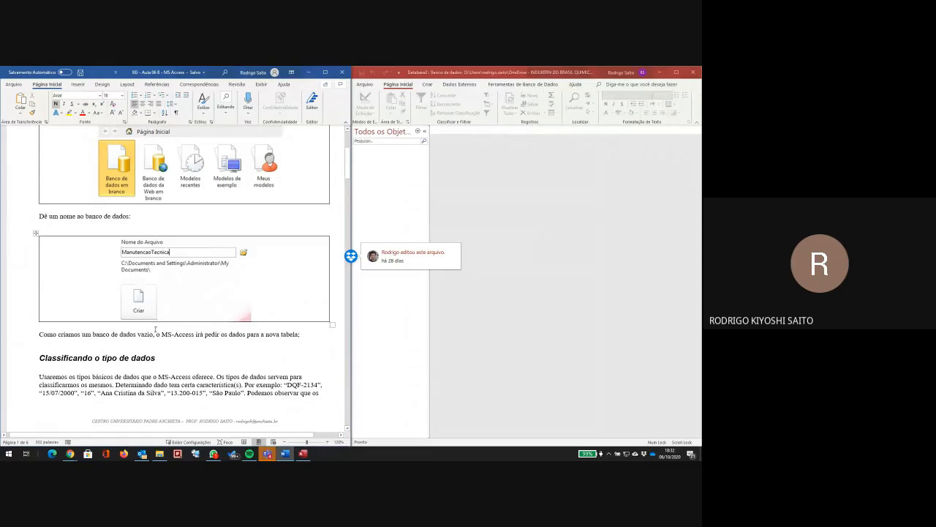
# - Review the Word handout's sections on classifying data, the Access data types and the list of tables to create
pyautogui.scroll(-3, 155, 329)
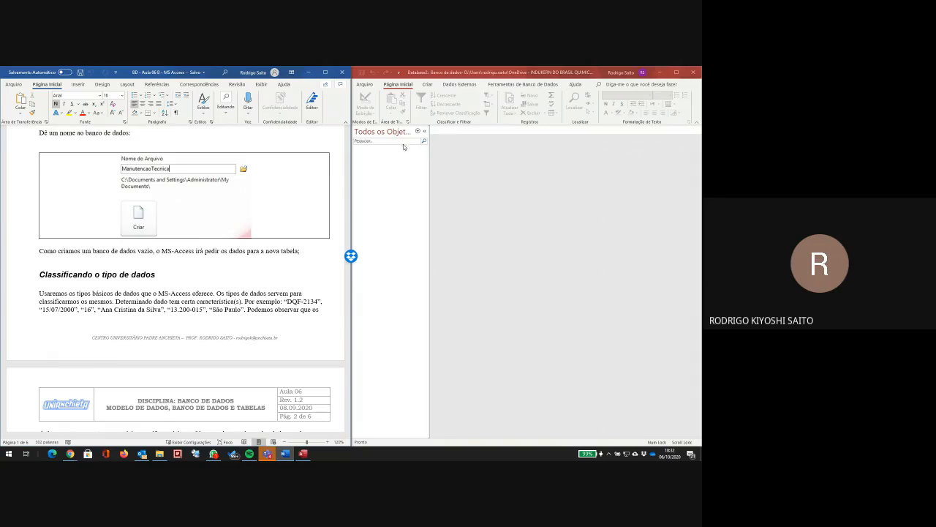
pyautogui.scroll(-1, 81, 276)
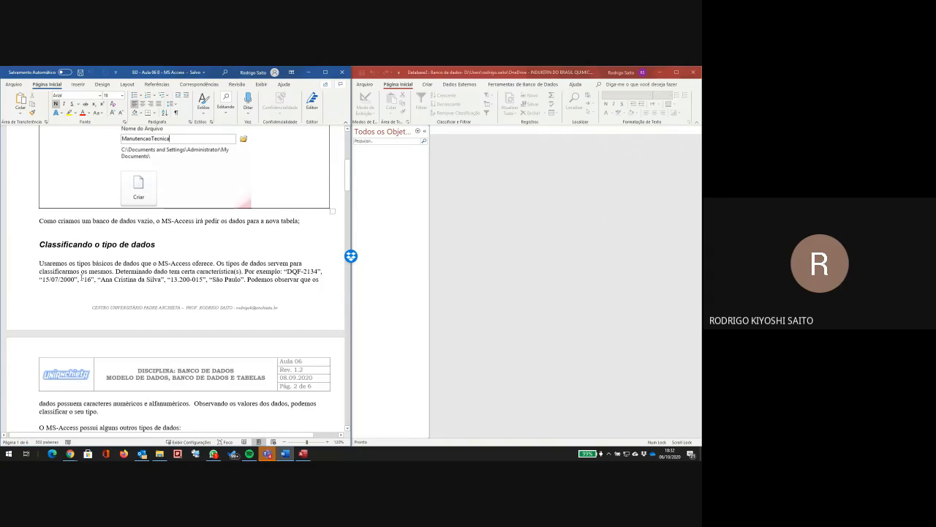
pyautogui.scroll(-3, 82, 279)
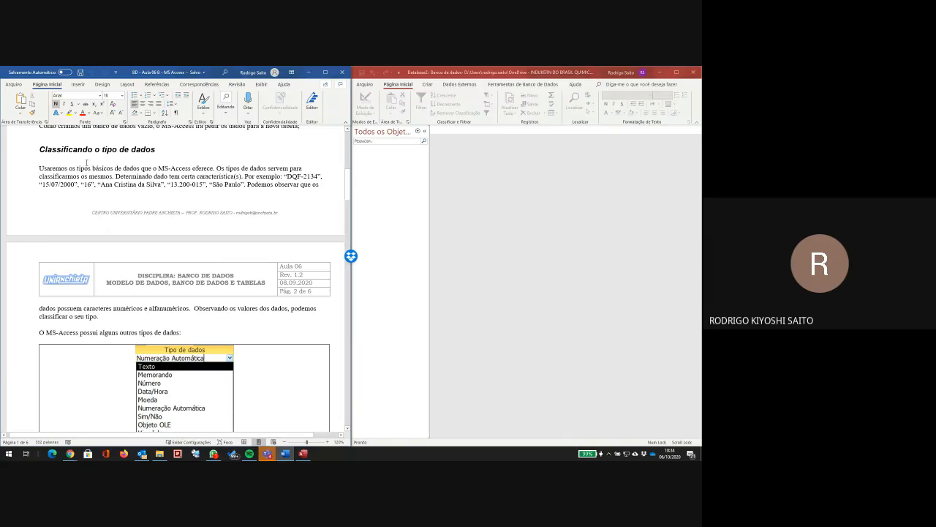
pyautogui.scroll(-3, 229, 283)
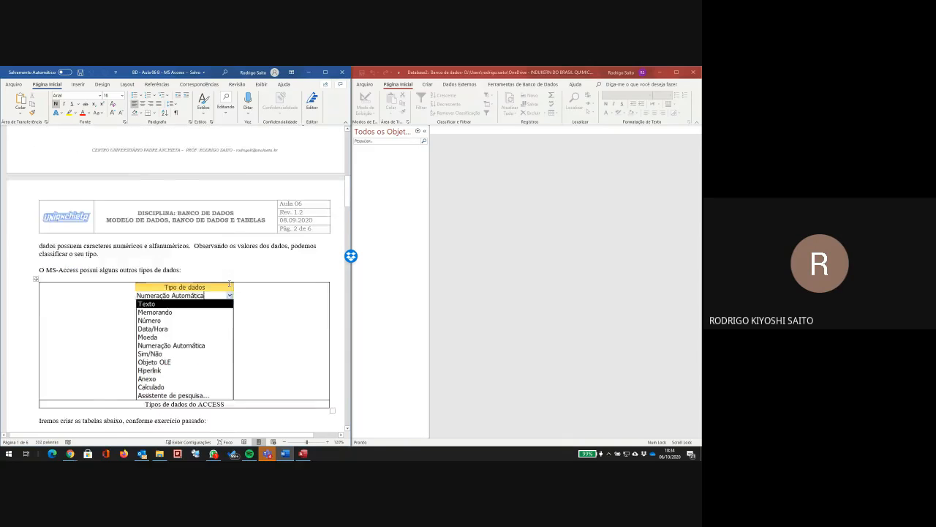
pyautogui.scroll(3, 229, 283)
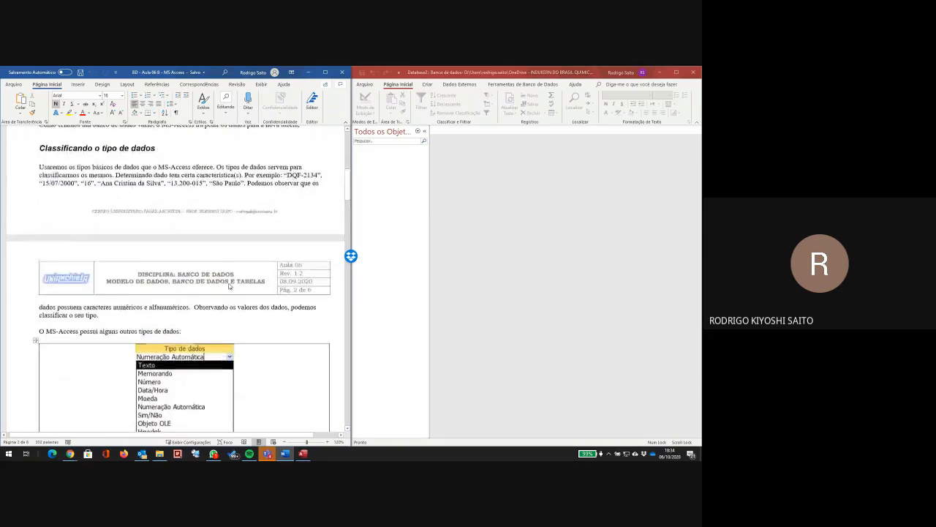
pyautogui.moveTo(170, 184); pyautogui.dragTo(209, 185)
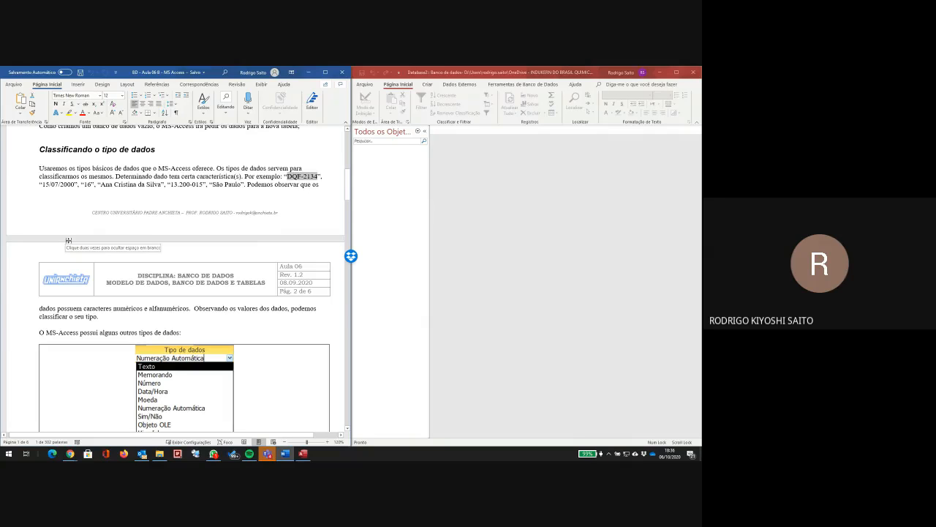
pyautogui.scroll(-3, 68, 239)
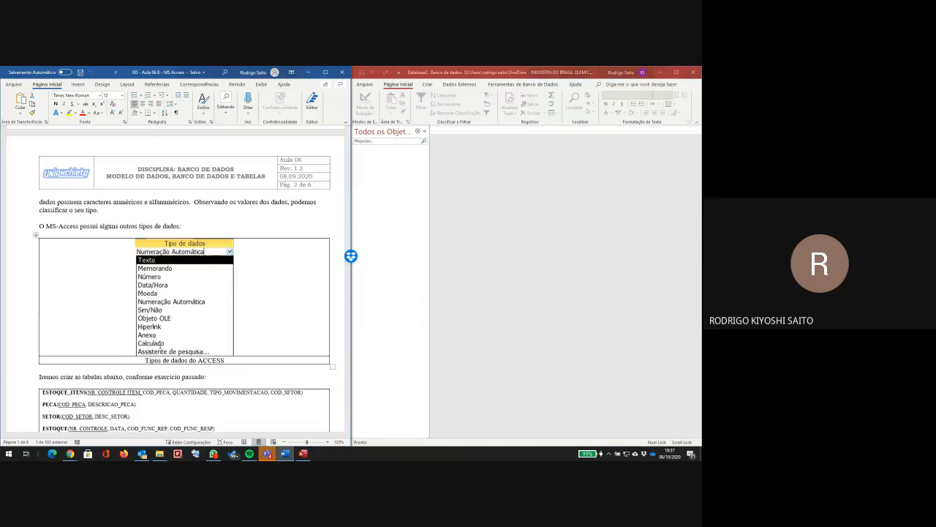
pyautogui.scroll(-5, 160, 345)
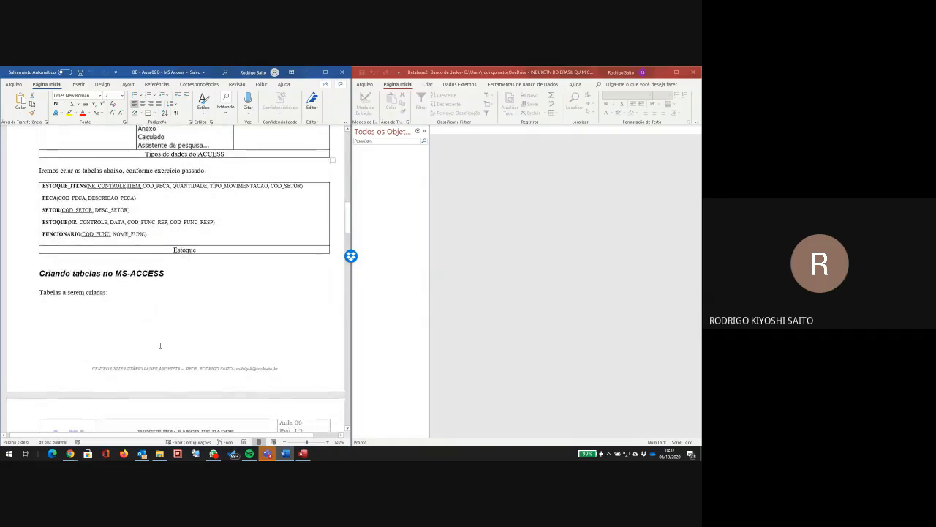
pyautogui.scroll(-1, 160, 344)
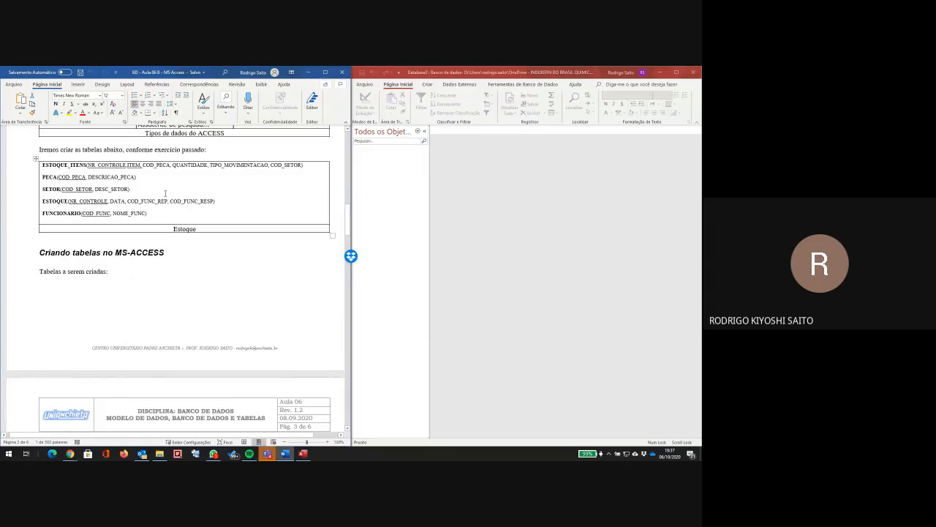
# - Enlarge the handout to 150% and examine the field definitions of the ESTOQUE_ITENS, PECA, SETOR and ESTOQUE tables
pyautogui.click(327, 443)
pyautogui.click(327, 443)
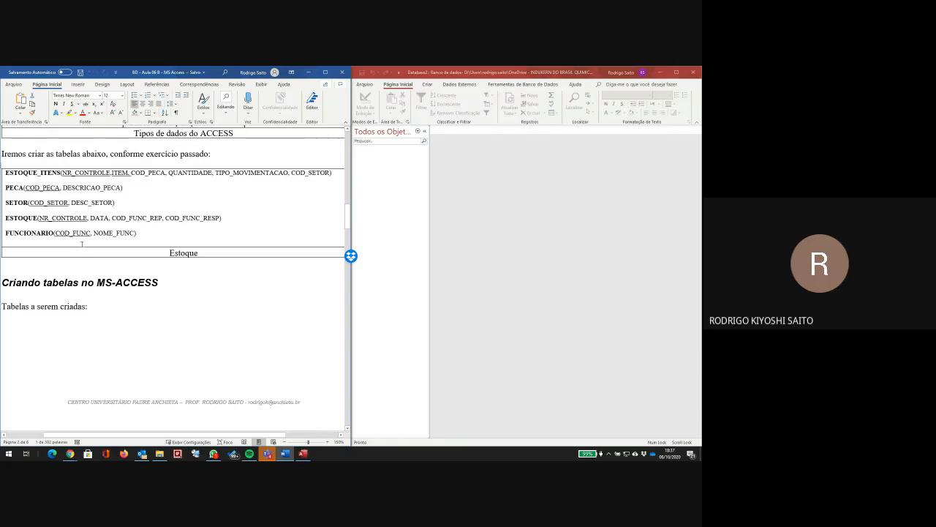
pyautogui.scroll(-5, 82, 244)
pyautogui.scroll(1, 82, 244)
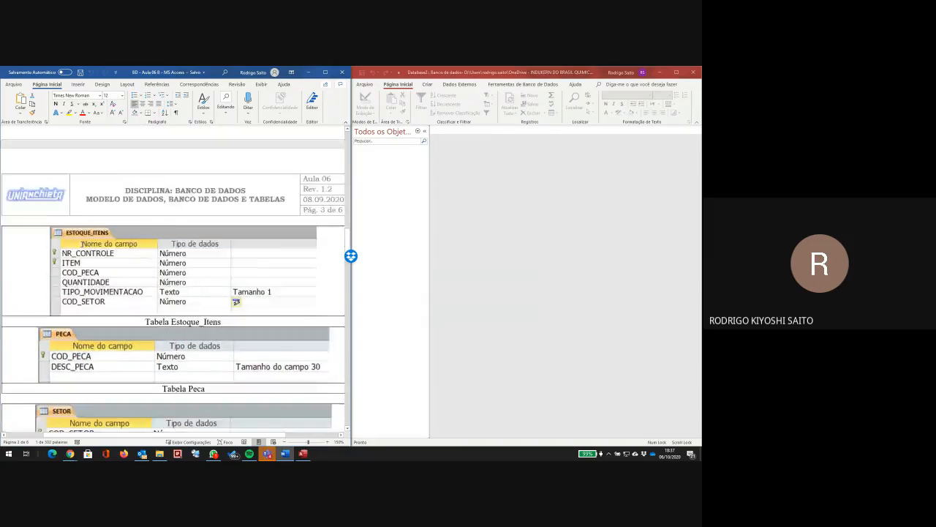
pyautogui.scroll(-2, 82, 243)
pyautogui.scroll(-2, 82, 243)
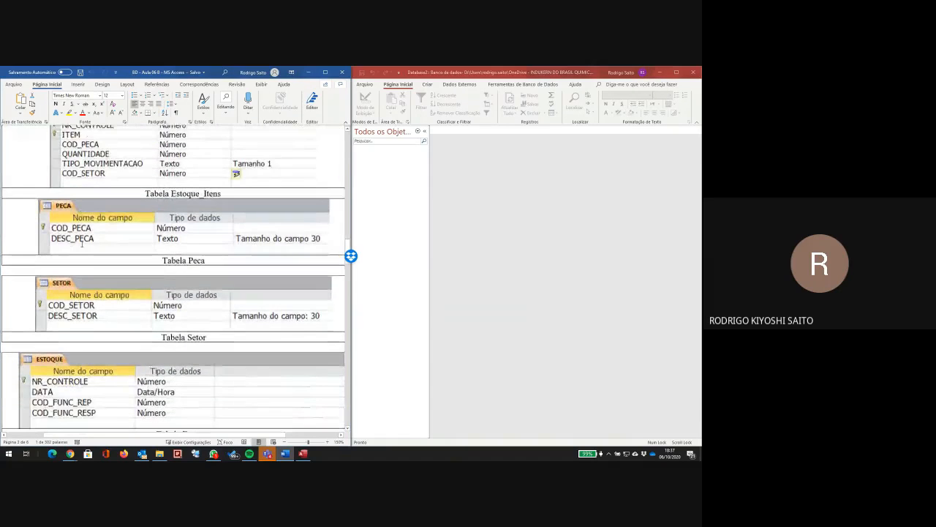
pyautogui.scroll(1, 82, 243)
pyautogui.scroll(1, 82, 244)
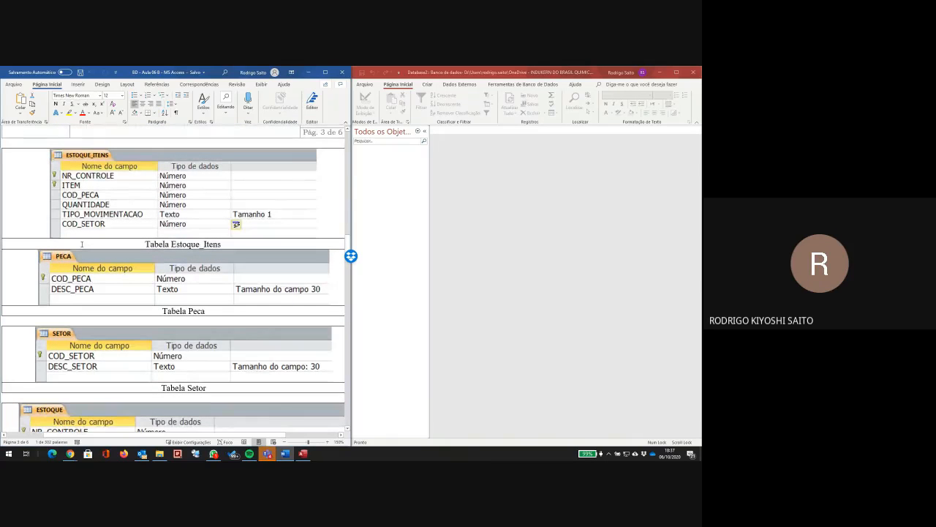
# - Switch to Access and create a new table in Design view
pyautogui.click(440, 160)
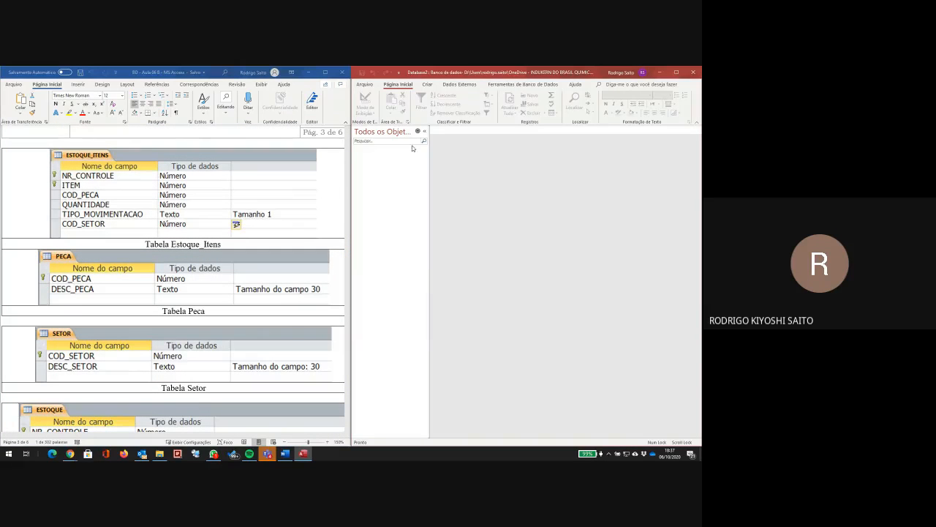
pyautogui.click(428, 84)
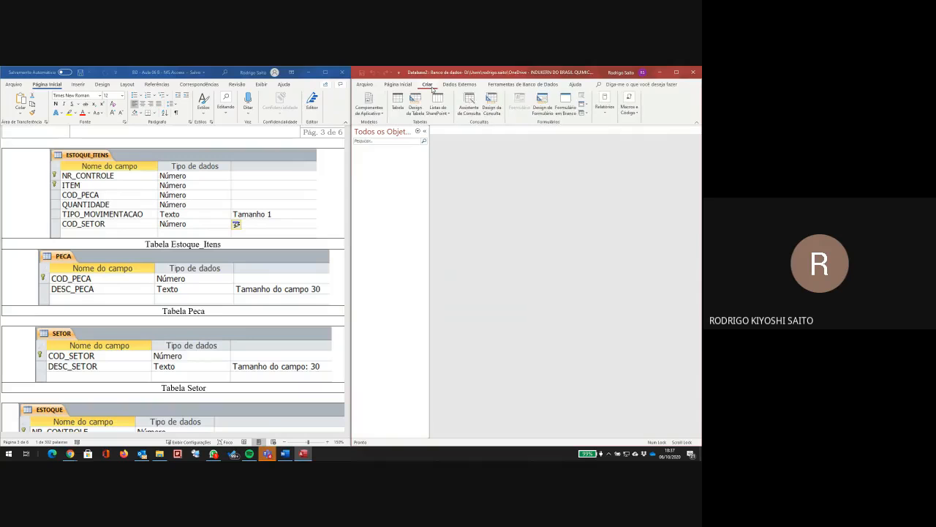
pyautogui.click(416, 109)
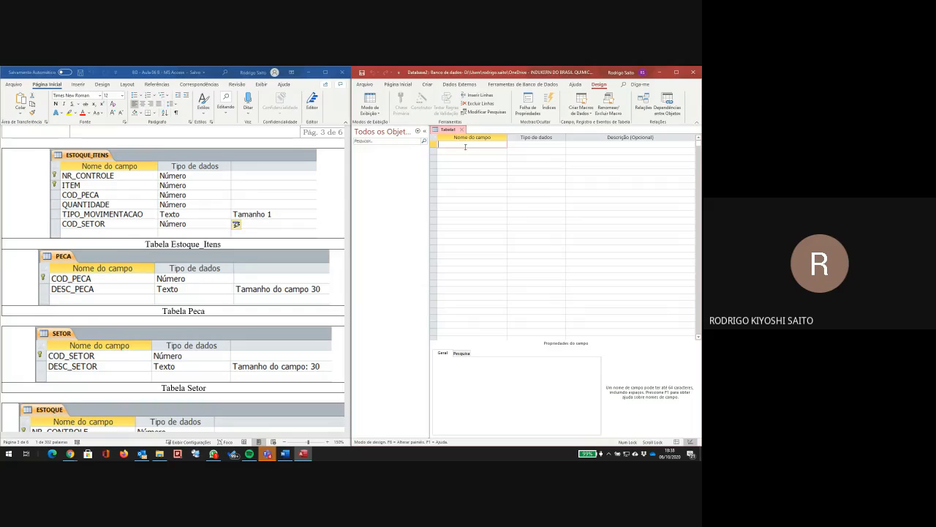
# - Name the new table's first field NR_CONTROLE, following the ESTOQUE_ITENS definition in the handout
pyautogui.scroll(1, 150, 189)
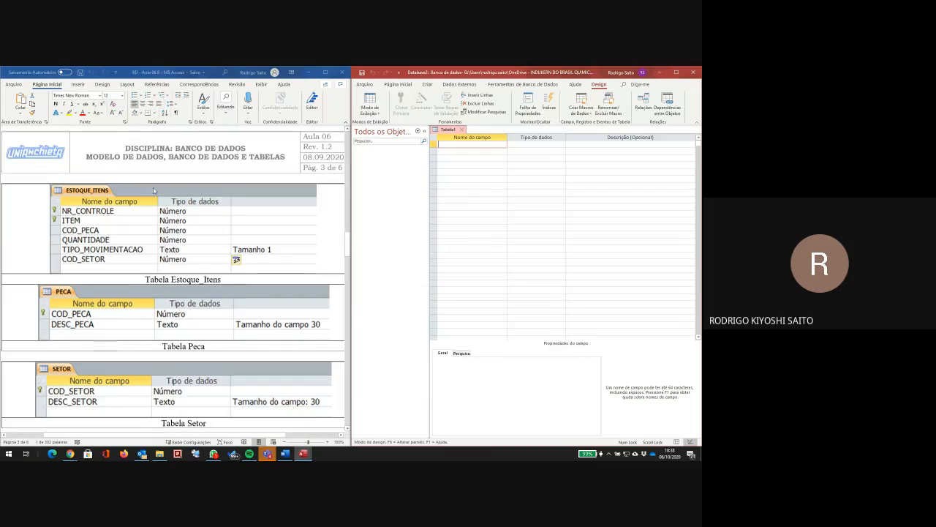
pyautogui.scroll(-1, 146, 188)
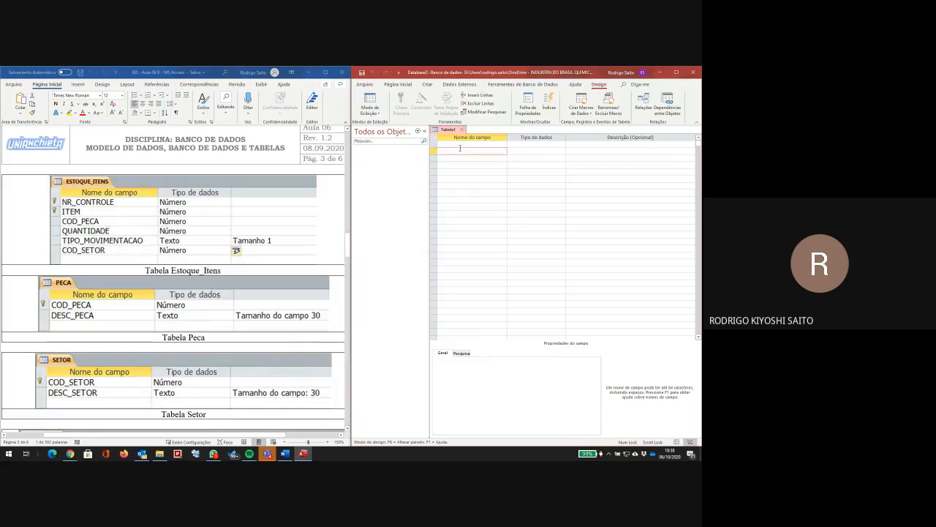
pyautogui.write('r_contro')
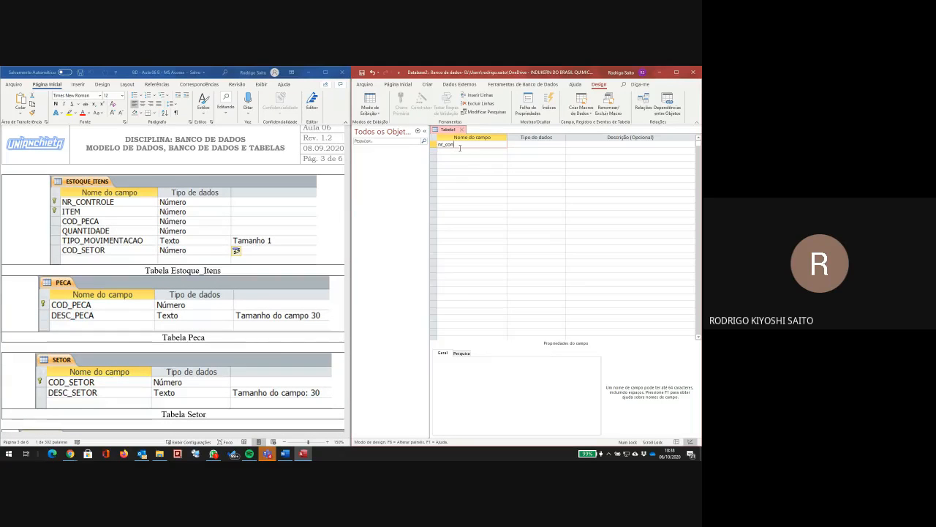
pyautogui.press('capslock')
pyautogui.press('BackSpace')
pyautogui.press('BackSpace')
pyautogui.write('NR_CONTROLE')
pyautogui.press('Tab')
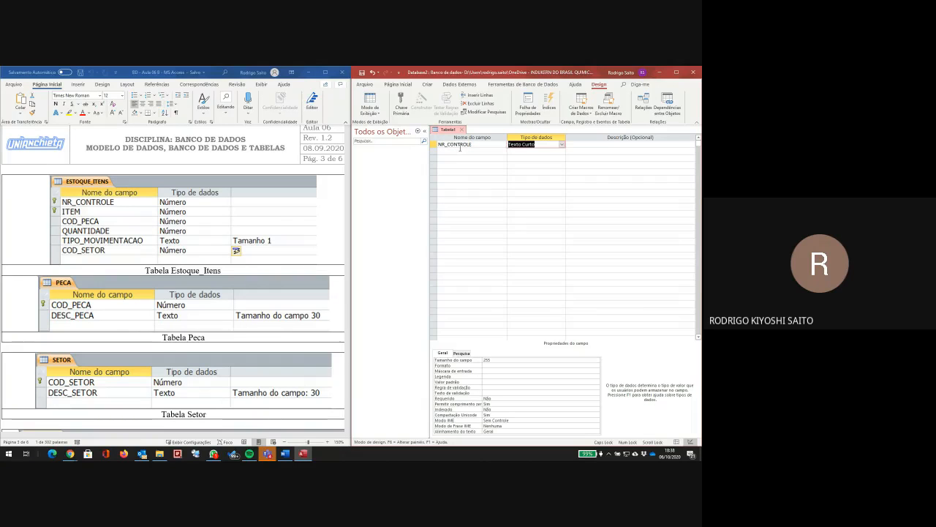
# - Set the NR_CONTROLE field's data type to Número and add an ITEM field, also of type Número
pyautogui.click(562, 144)
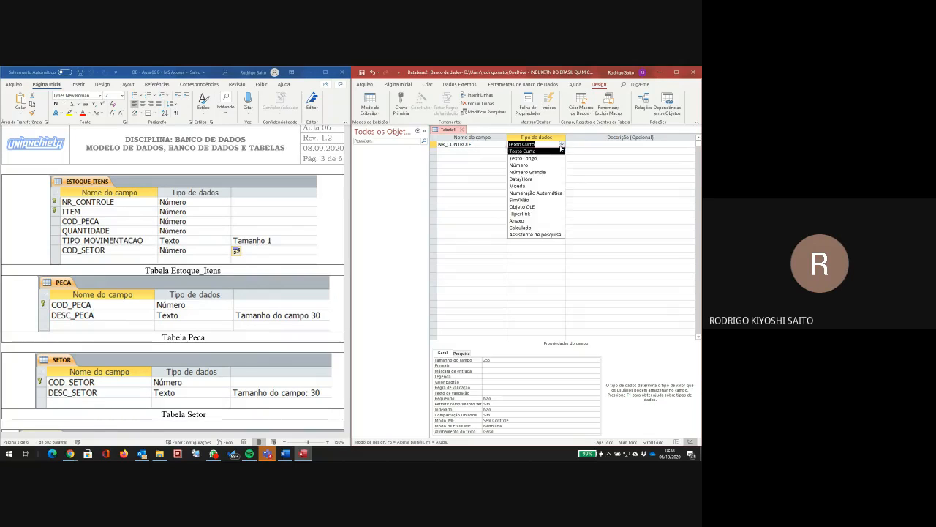
pyautogui.click(521, 160)
pyautogui.click(496, 156)
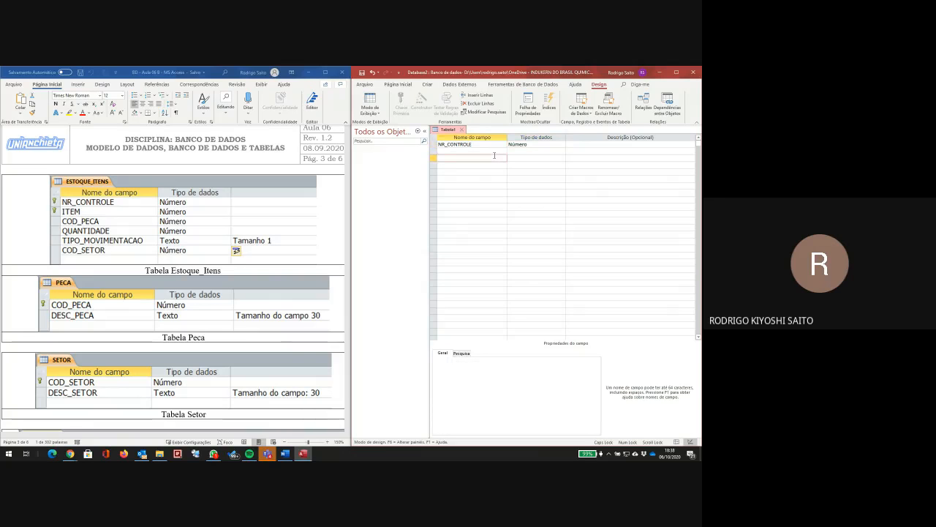
pyautogui.click(491, 153)
pyautogui.write('ITEM')
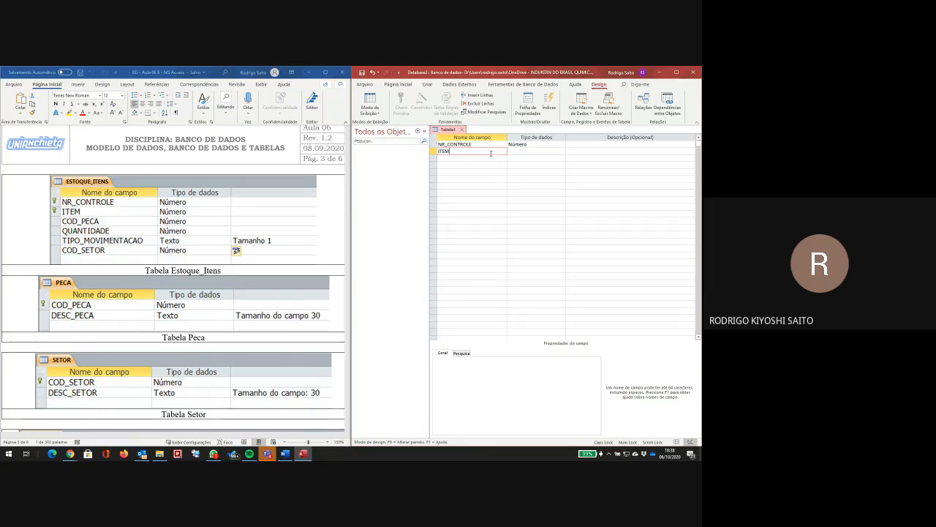
pyautogui.press('Tab')
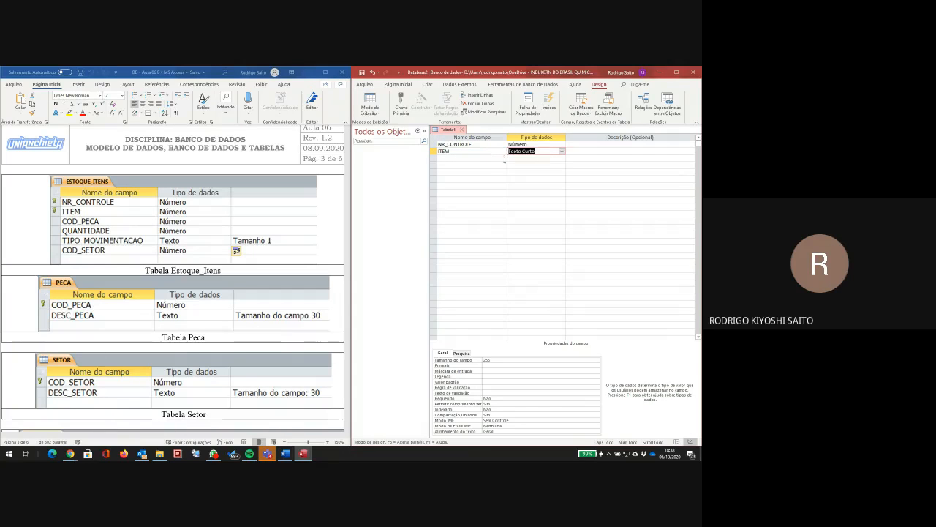
pyautogui.write('n')
# - Add the fields COD_PECA and QUANTIDADE below ITEM, both with the data type Número
pyautogui.click(493, 159)
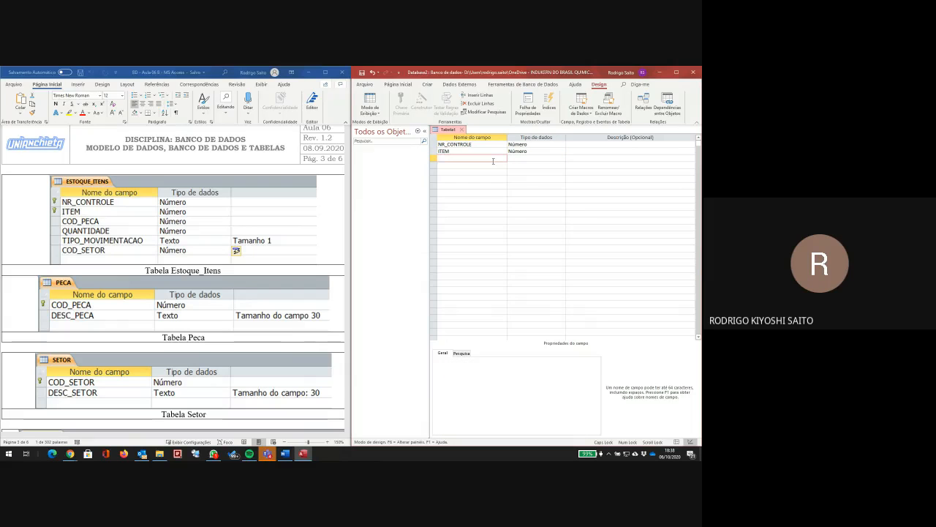
pyautogui.write('COD_PECA')
pyautogui.press('Tab')
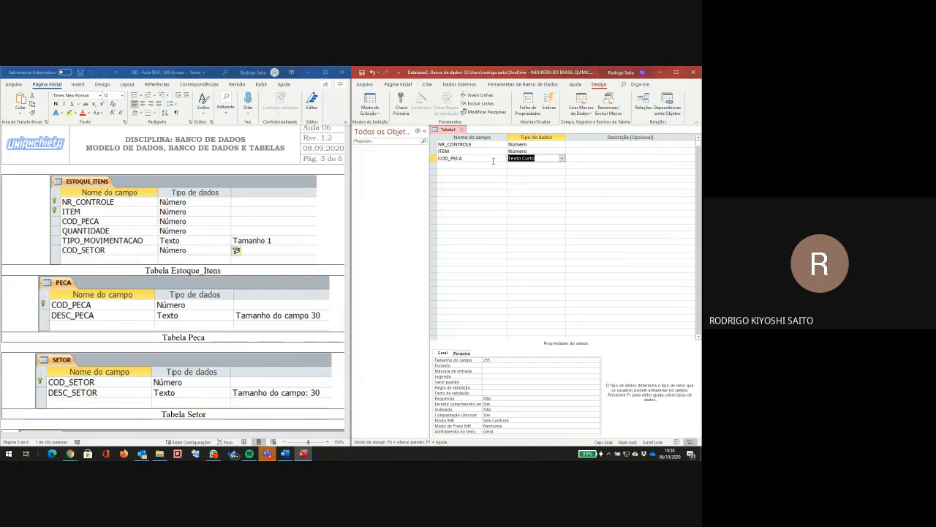
pyautogui.write('n')
pyautogui.click(481, 165)
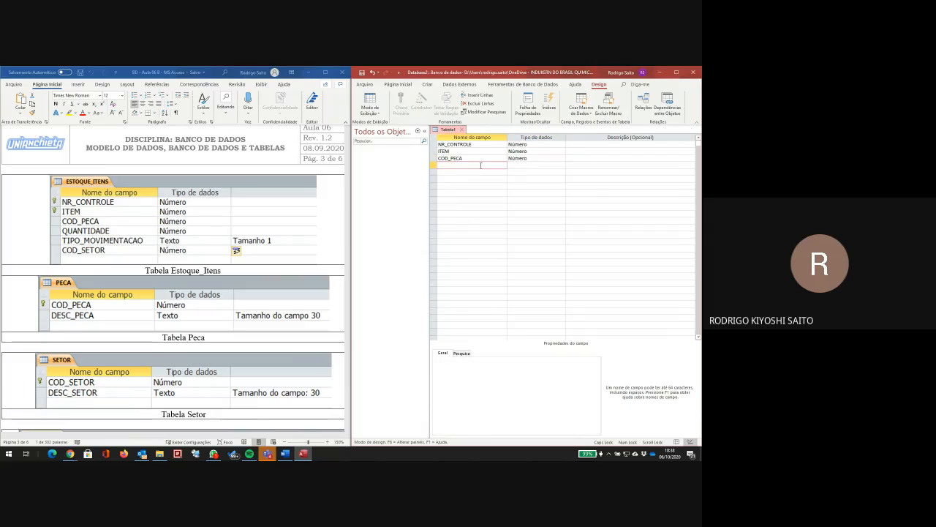
pyautogui.write('QUANTIDADE')
pyautogui.press('Tab')
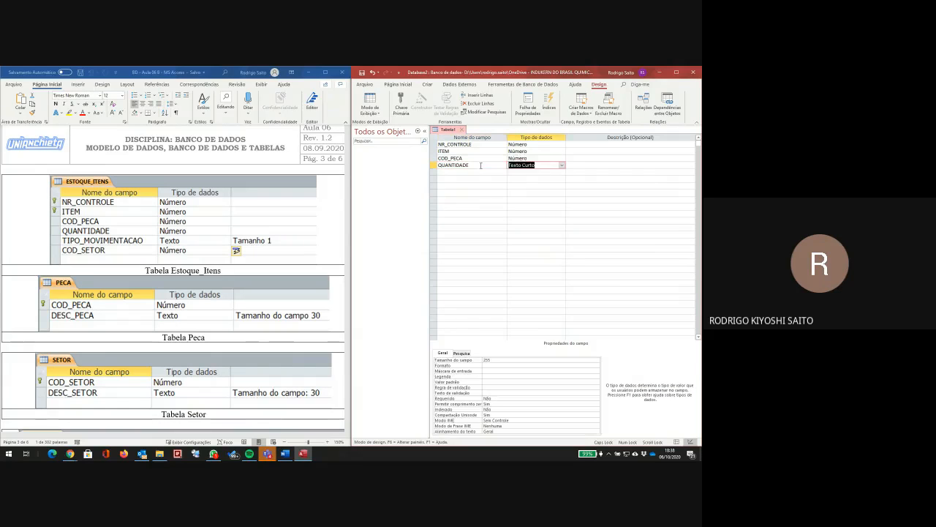
pyautogui.write('n')
pyautogui.press('Tab')
pyautogui.press('Tab')
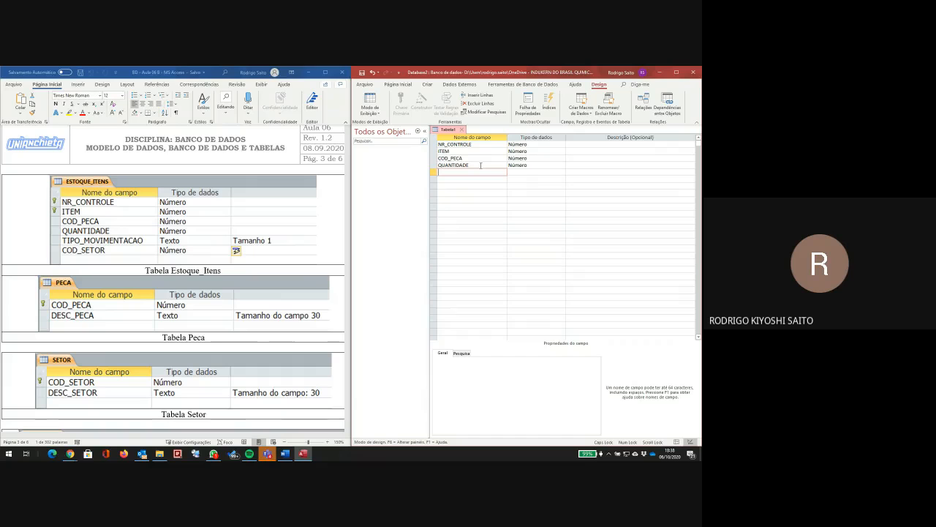
# - Examine the field size options available for the numeric QUANTIDADE field
pyautogui.click(526, 166)
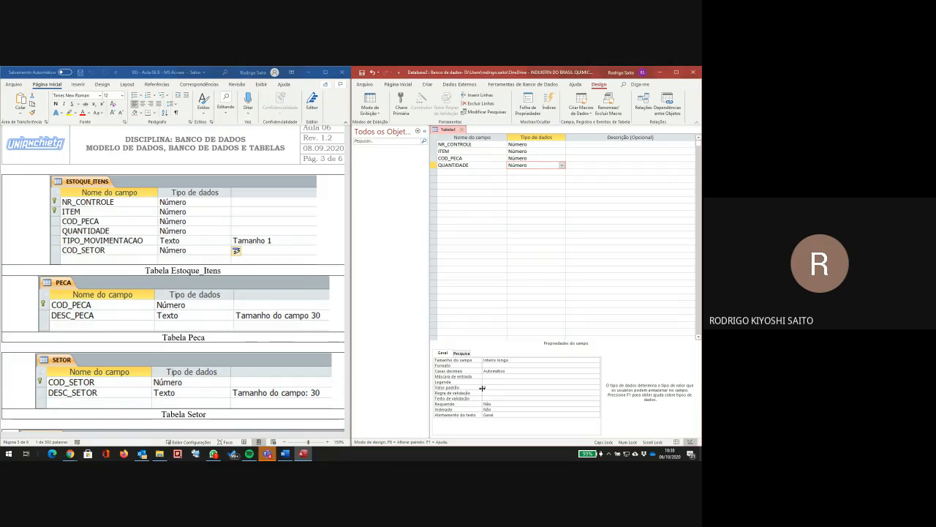
pyautogui.click(550, 360)
pyautogui.click(596, 362)
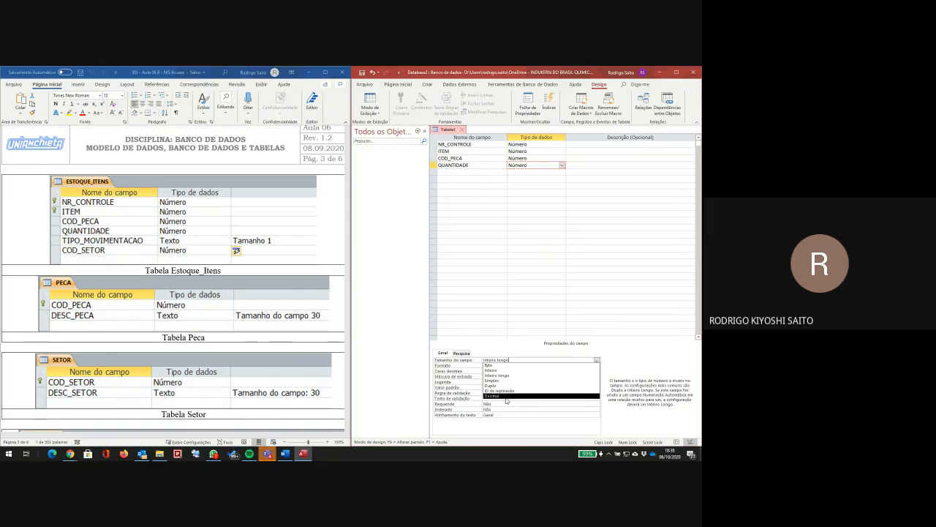
# - Add a TIPO_MOVIMENTACAO field with the data type Texto Curto and go to its field size property
pyautogui.click(457, 172)
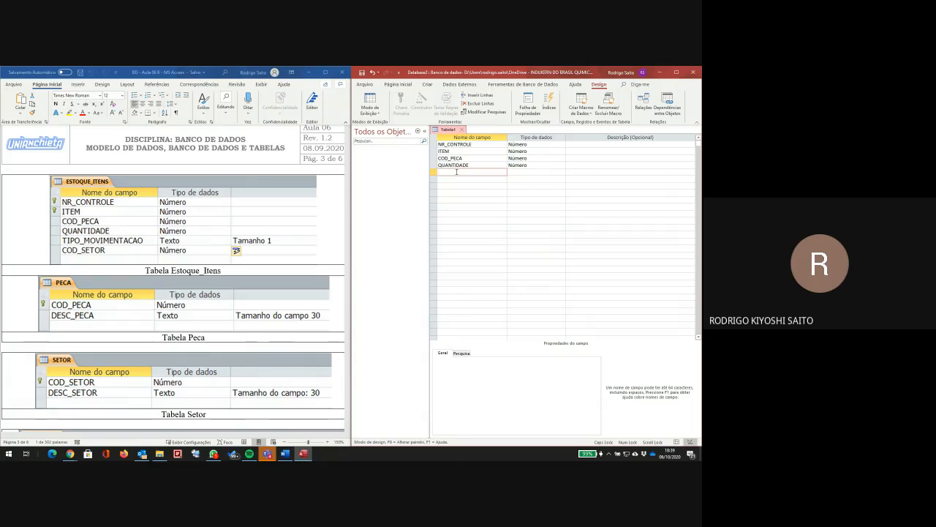
pyautogui.write('TIPO_MOVIMENTACAO')
pyautogui.press('Tab')
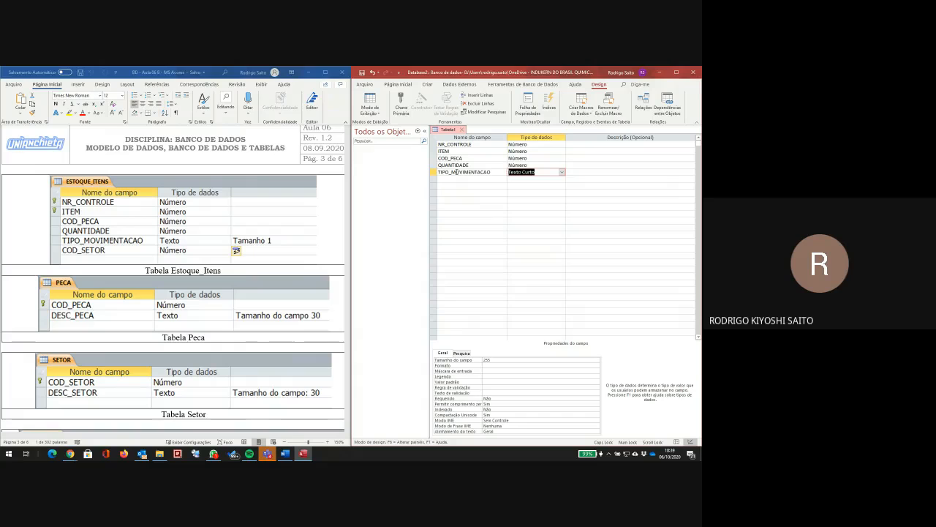
pyautogui.write('T')
pyautogui.press('Tab')
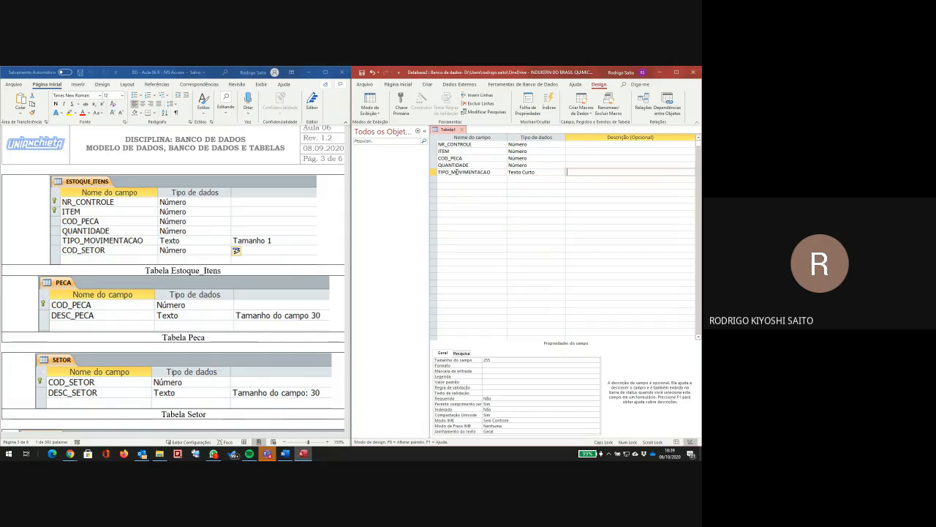
pyautogui.click(494, 362)
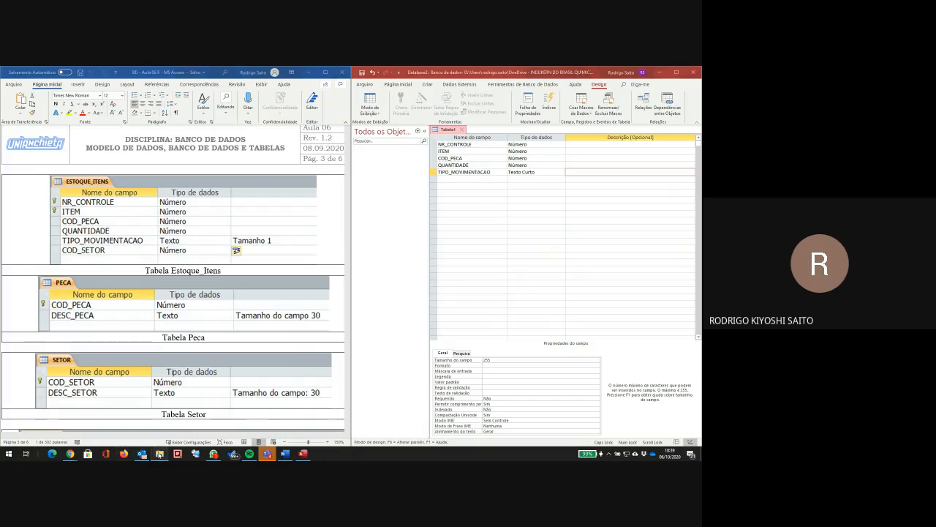
# - Switch to File Explorer, launch ZoomIt from the D:\Instaladores\ZoomIT folder and close the Explorer windows
pyautogui.click(159, 454)
pyautogui.middleClick(159, 453)
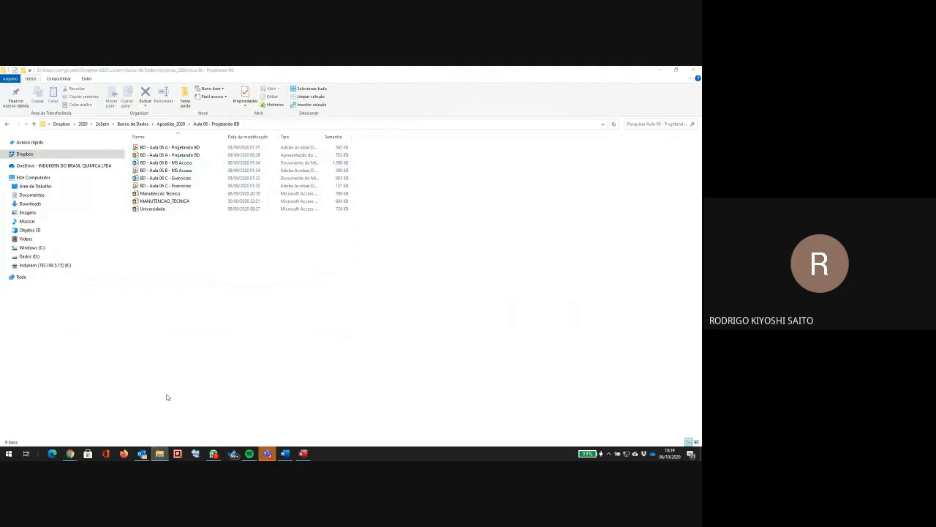
pyautogui.click(31, 256)
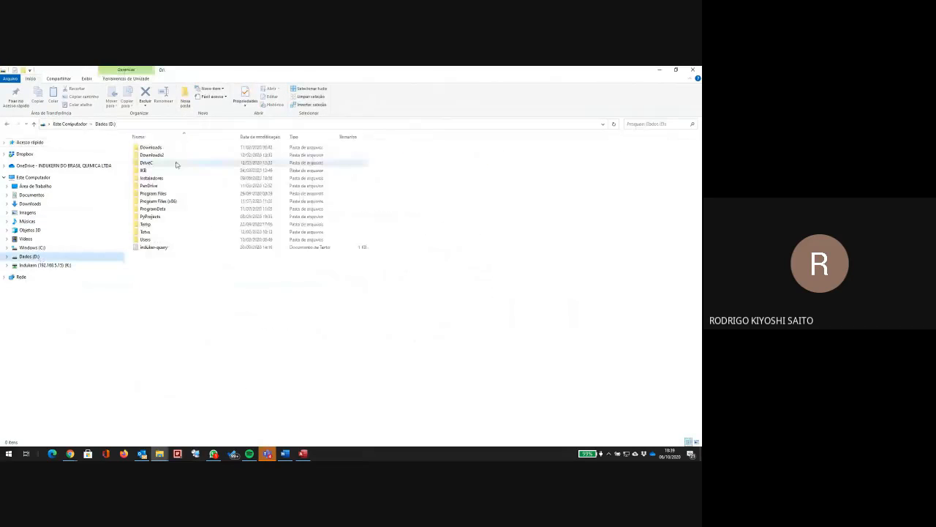
pyautogui.doubleClick(150, 179)
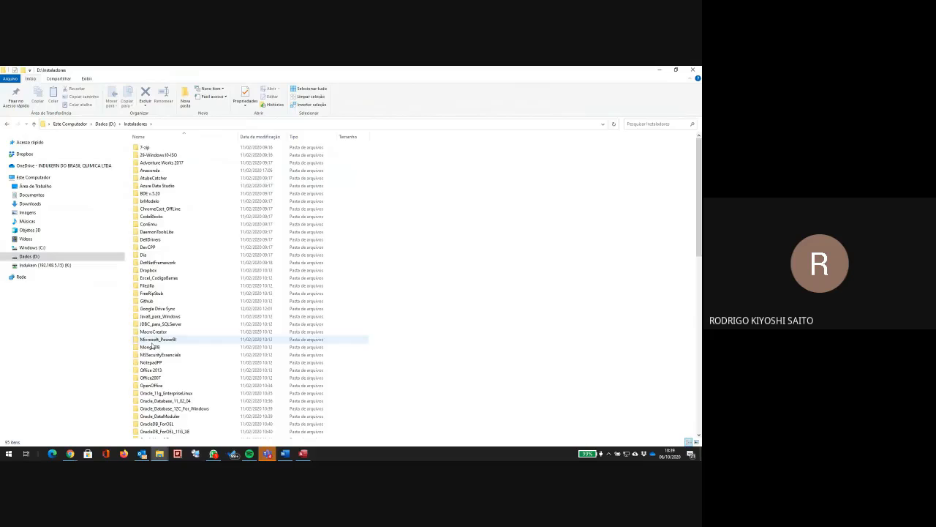
pyautogui.click(153, 340)
pyautogui.scroll(-15, 153, 351)
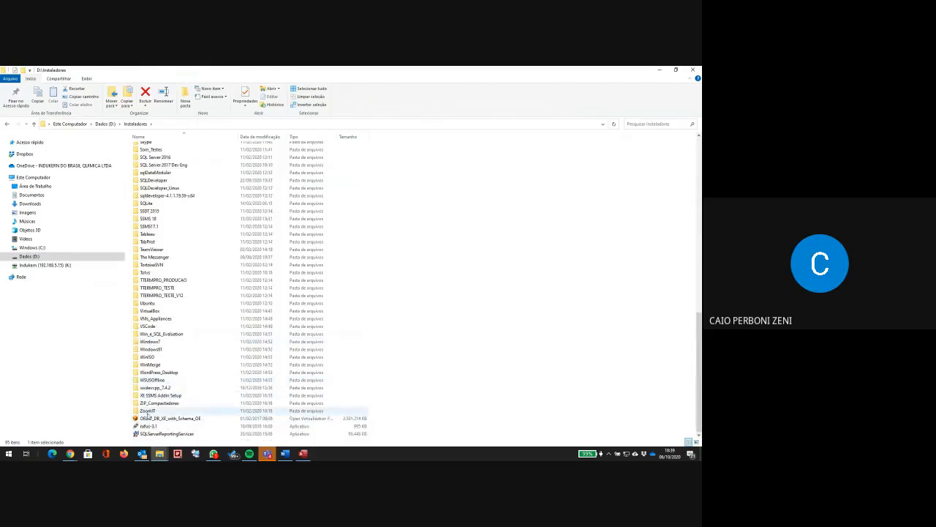
pyautogui.doubleClick(149, 411)
pyautogui.doubleClick(145, 156)
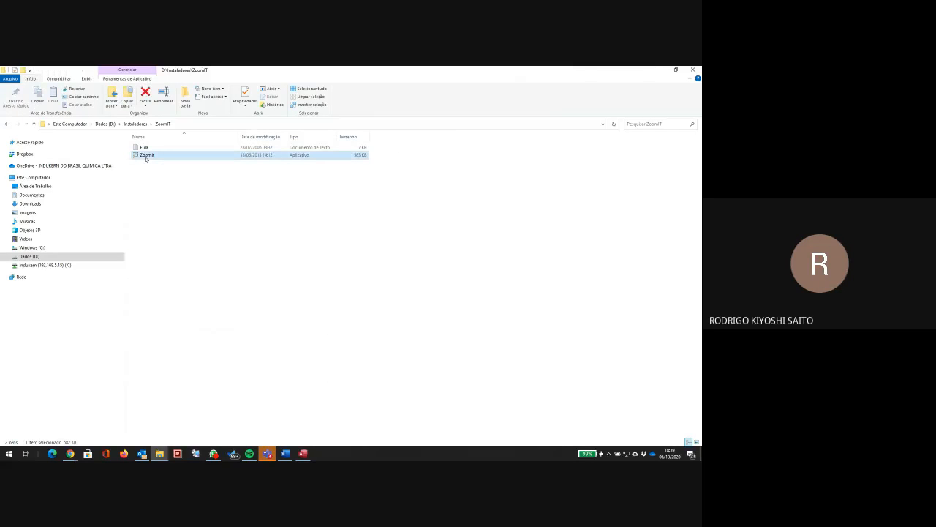
pyautogui.click(230, 225)
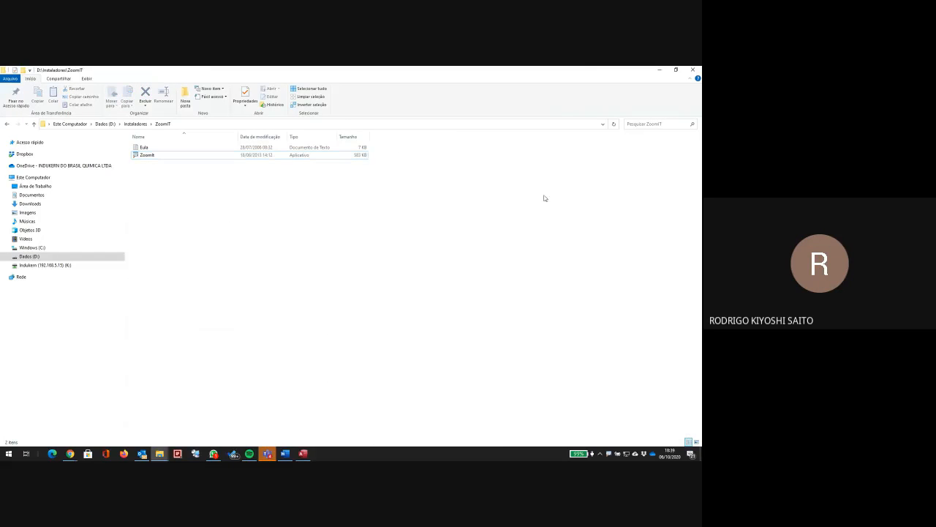
pyautogui.click(691, 69)
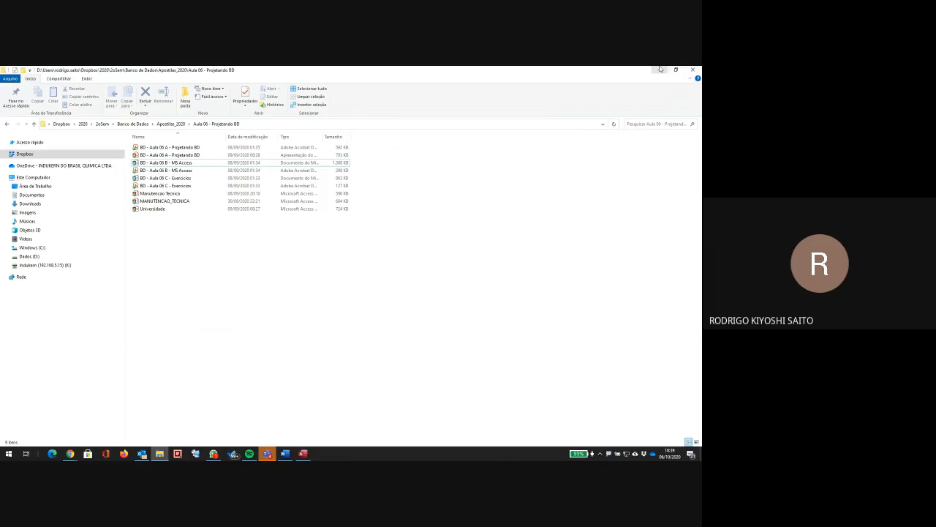
pyautogui.click(691, 70)
# - Magnify the screen briefly around the field properties and set TIPO_MOVIMENTACAO's field size to 1
pyautogui.hotkey('ctrl', '1')
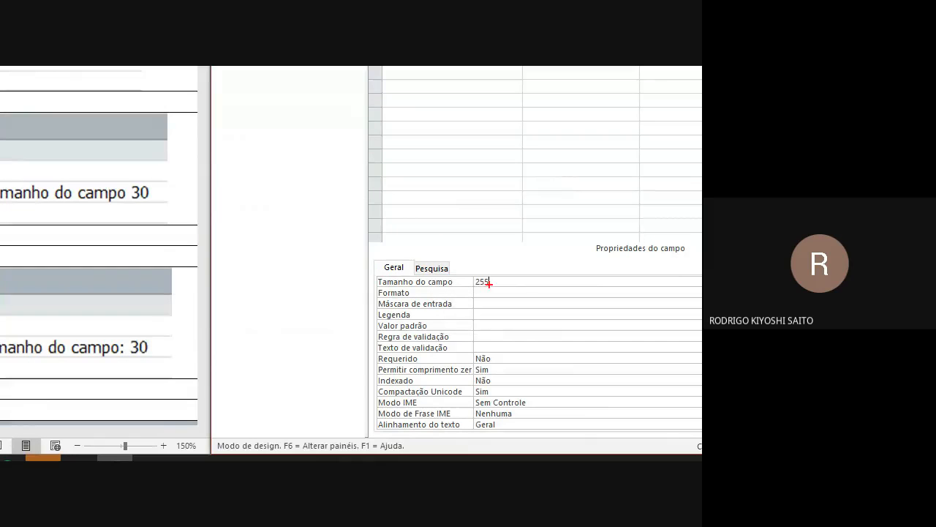
pyautogui.press('Escape')
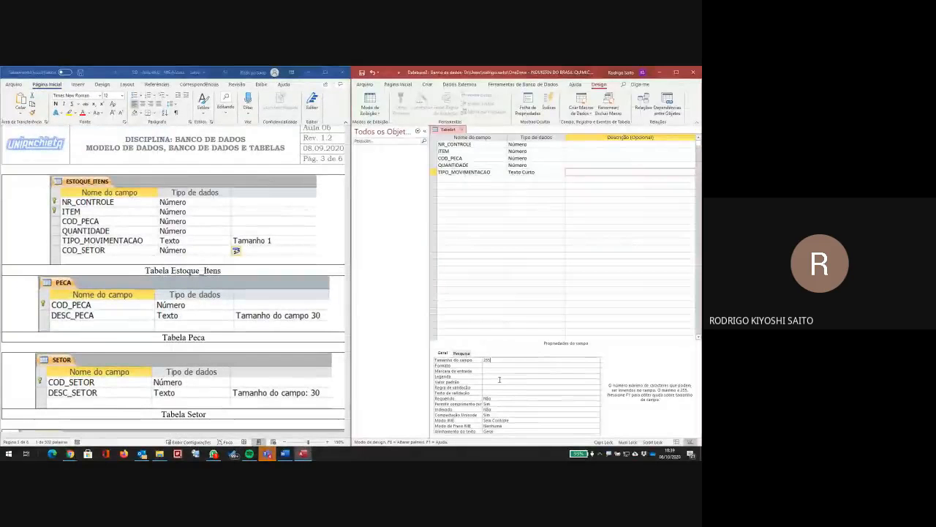
pyautogui.write('1')
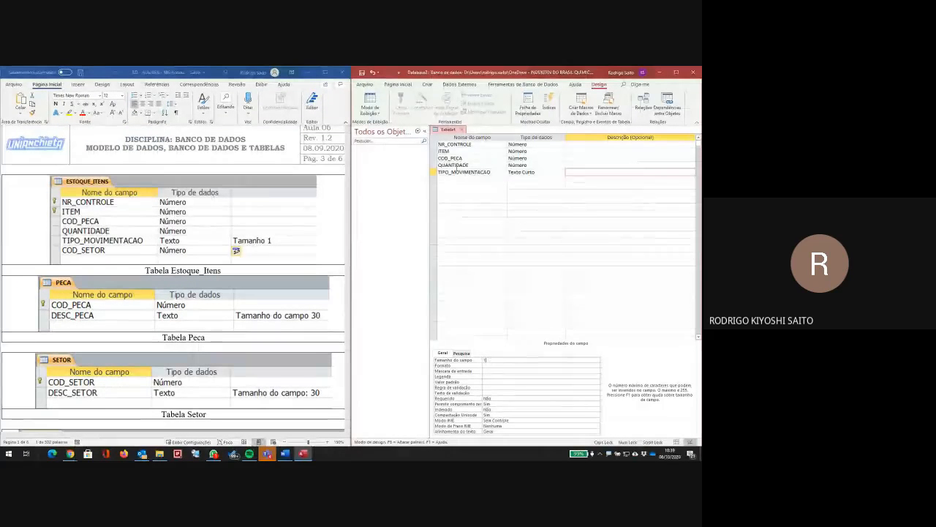
pyautogui.click(489, 174)
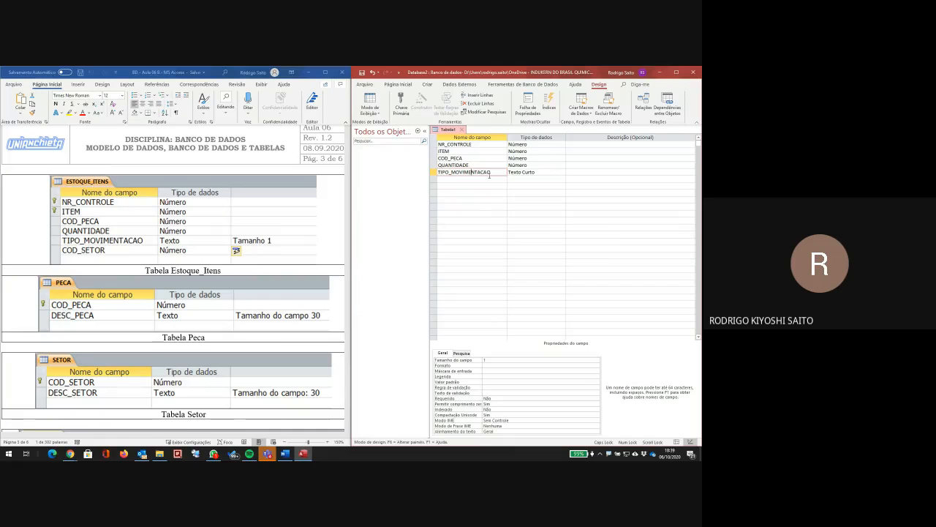
# - Add a COD_SETOR field with the data type Número as the last field of the table
pyautogui.click(453, 178)
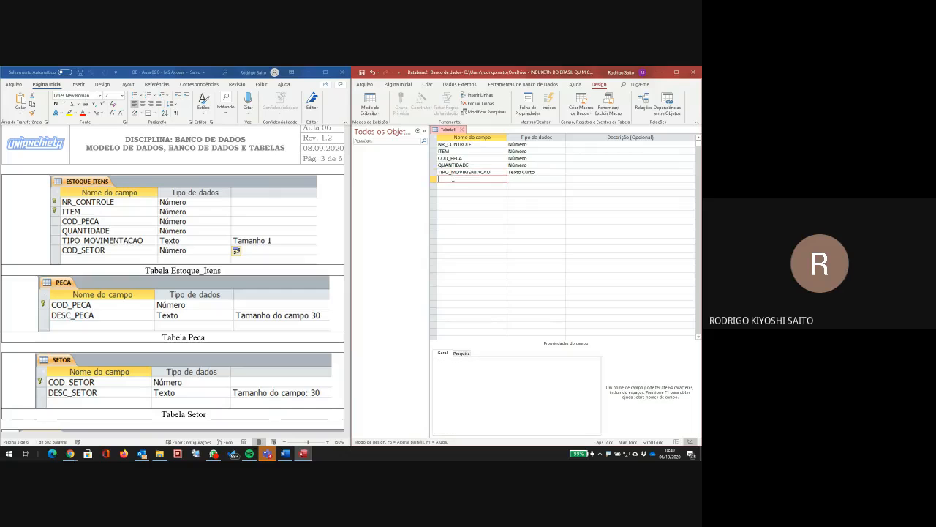
pyautogui.write('COD_S')
pyautogui.press('BackSpace')
pyautogui.press('BackSpace')
pyautogui.write('ETOR')
pyautogui.press('Tab')
pyautogui.write('n')
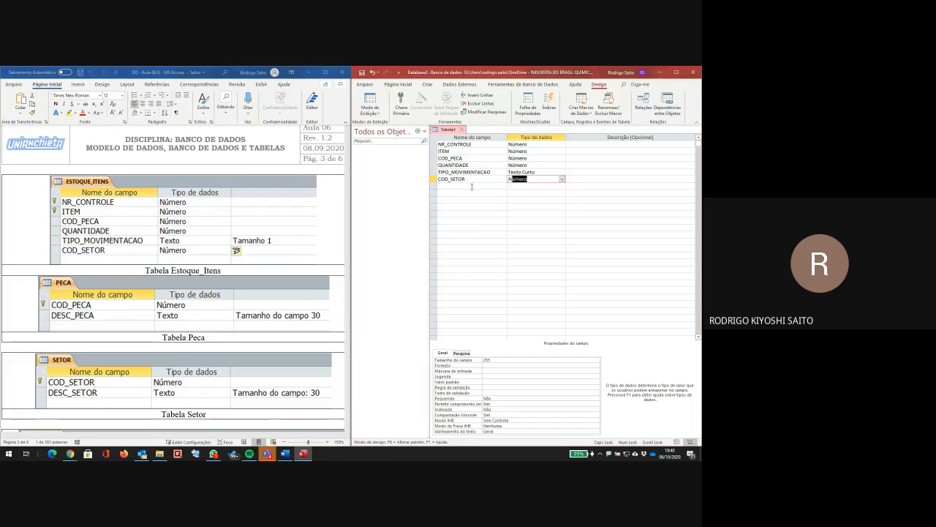
pyautogui.click(472, 188)
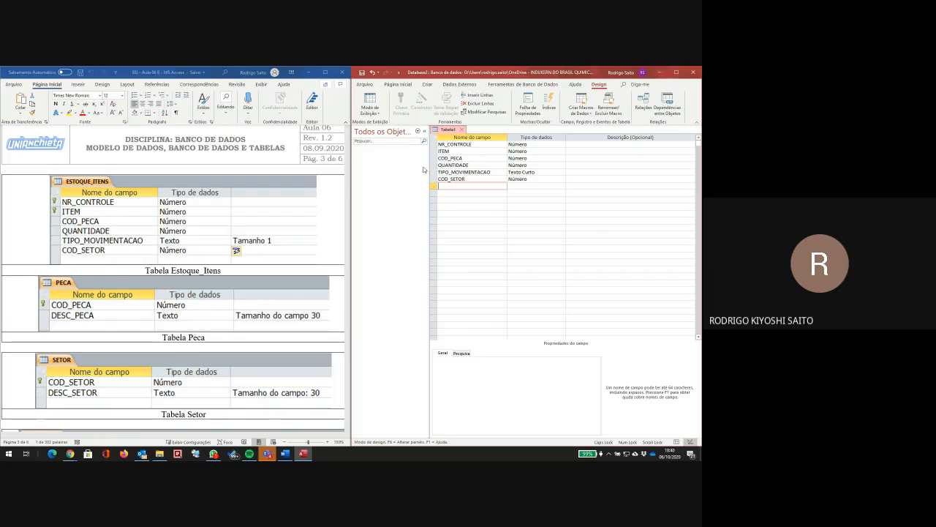
# - Make NR_CONTROLE and ITEM together the composite primary key of the table
pyautogui.click(434, 145)
pyautogui.moveTo(434, 144); pyautogui.dragTo(434, 151)
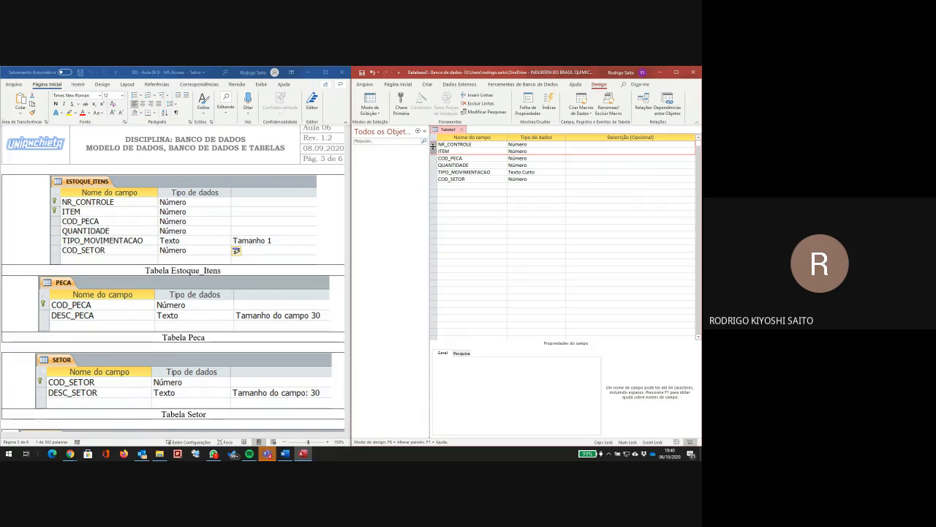
pyautogui.click(401, 104)
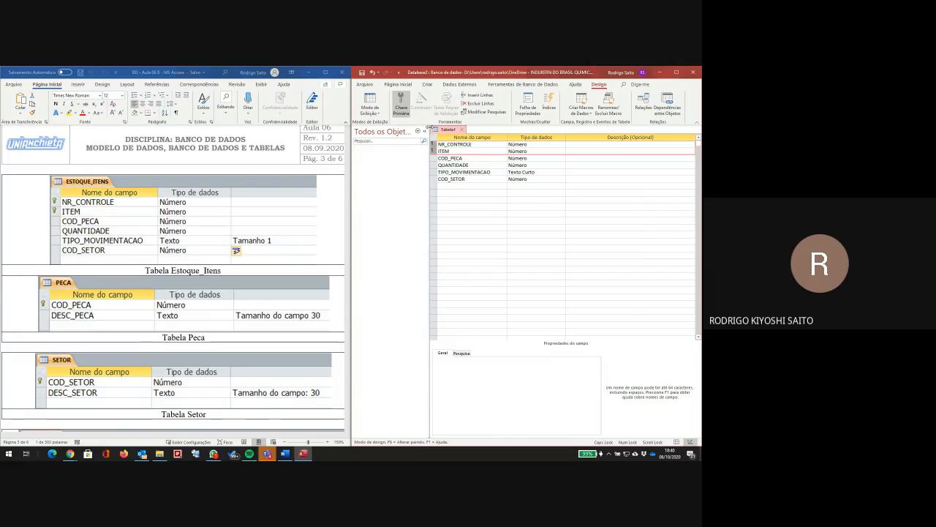
# - Save the table under the name ESTOQUE_ITENS
pyautogui.click(363, 73)
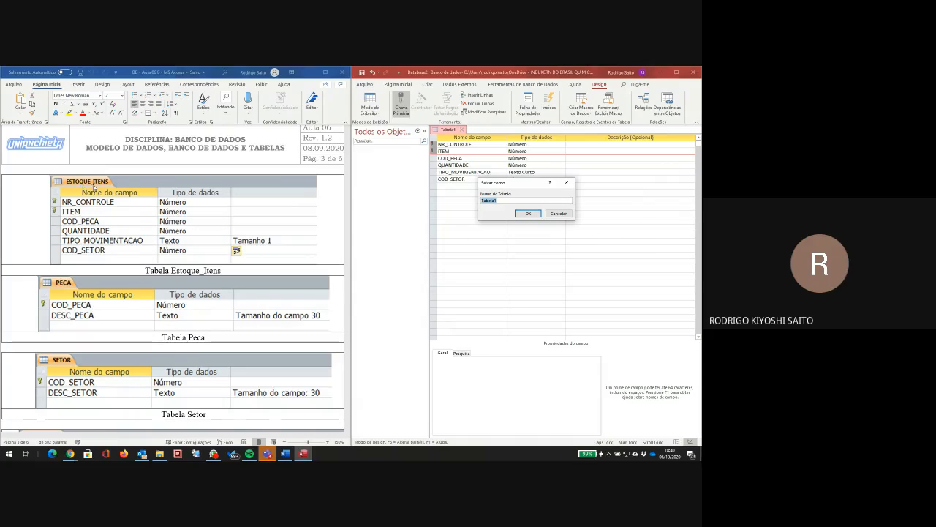
pyautogui.write('ESTOQUE_INTES')
pyautogui.press('BackSpace')
pyautogui.write('TENS')
pyautogui.press('Return')
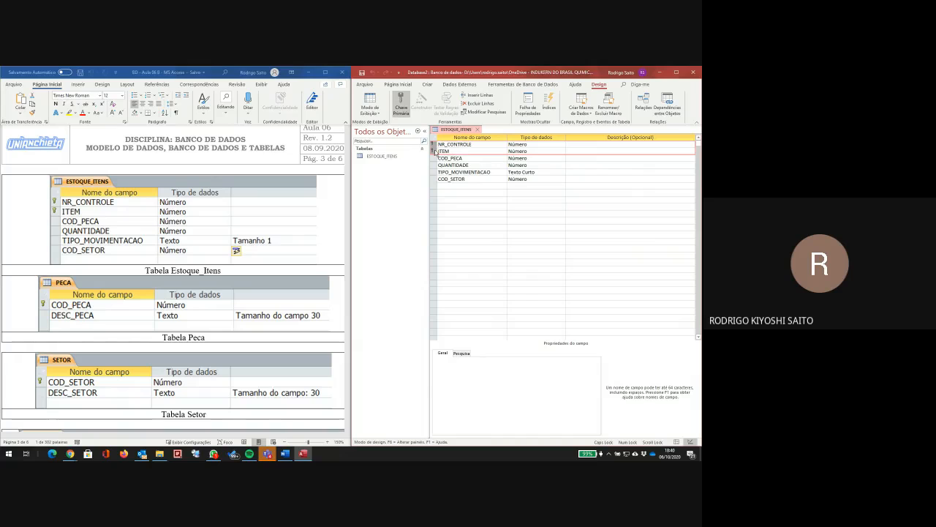
pyautogui.moveTo(435, 152); pyautogui.dragTo(434, 147)
# - Close the ESTOQUE_ITENS table and create another new table in Design view
pyautogui.click(477, 129)
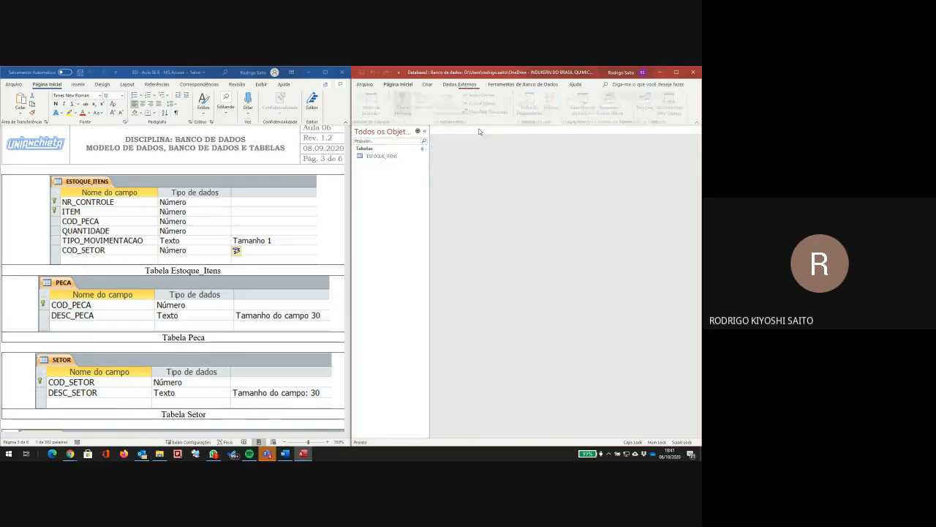
pyautogui.click(427, 84)
pyautogui.click(415, 106)
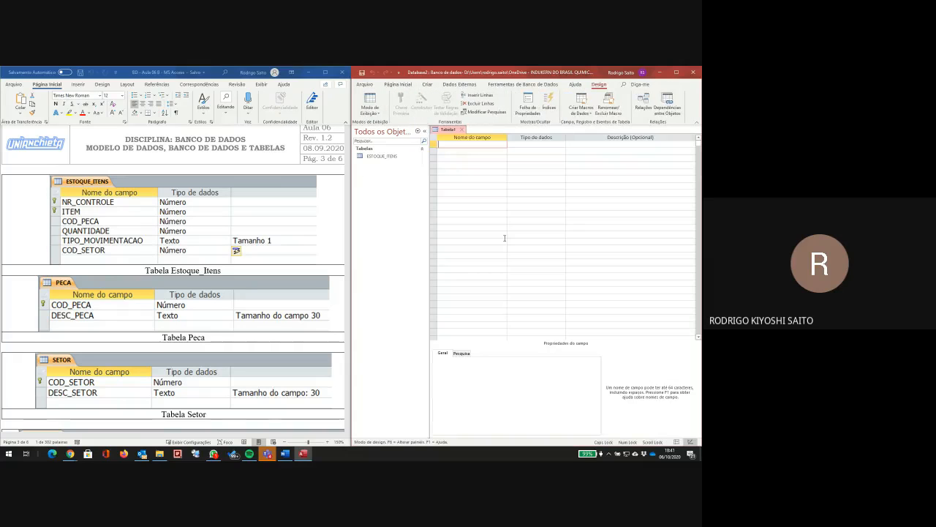
# - Add a COD_PECA field with the data type Número as the first field of the new table
pyautogui.scroll(-3, 92, 285)
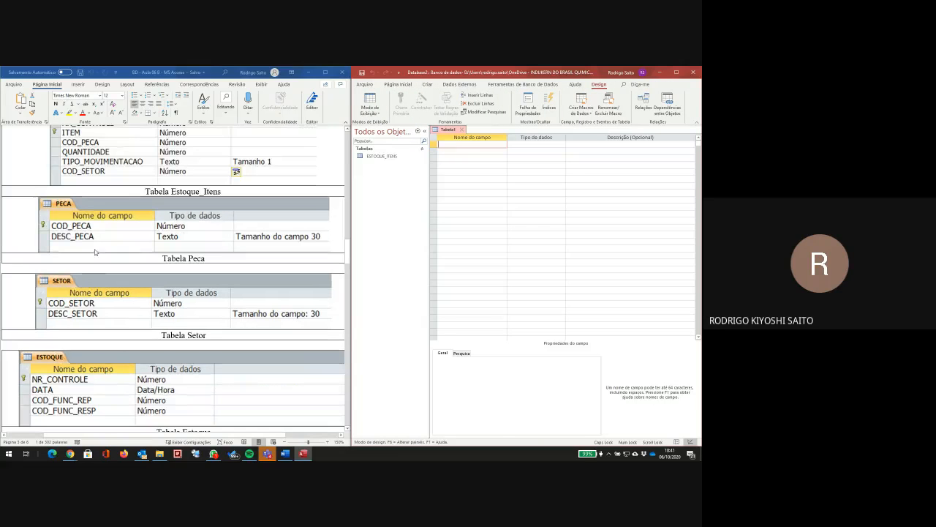
pyautogui.write('C')
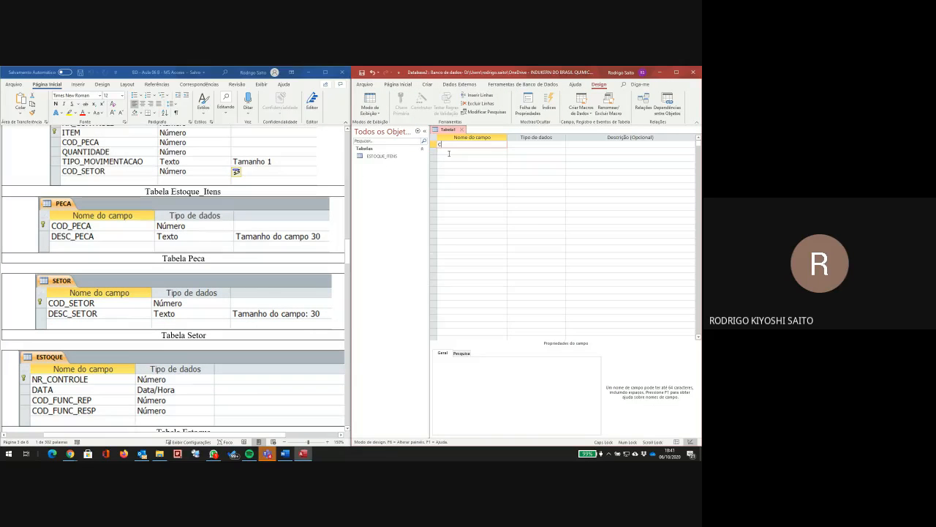
pyautogui.write('OD_PECA')
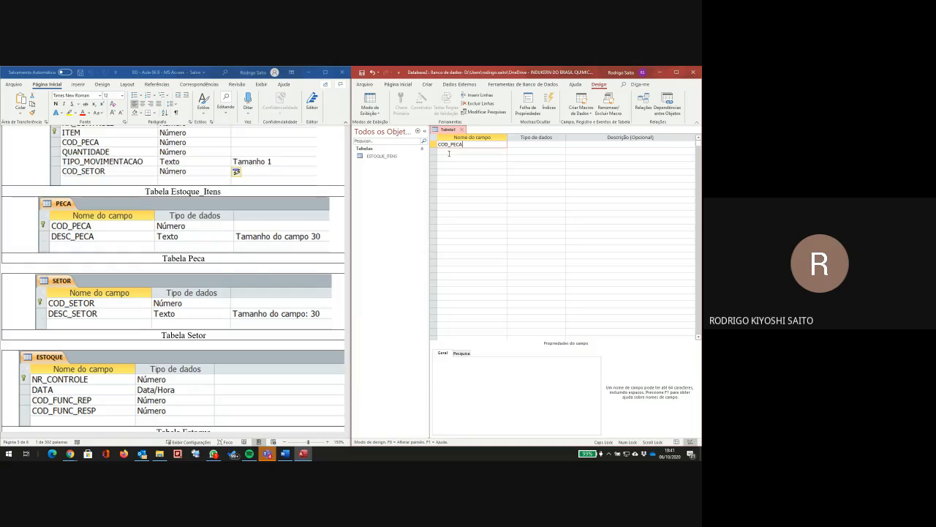
pyautogui.press('Tab')
pyautogui.write('Número')
pyautogui.press('Tab')
pyautogui.press('Tab')
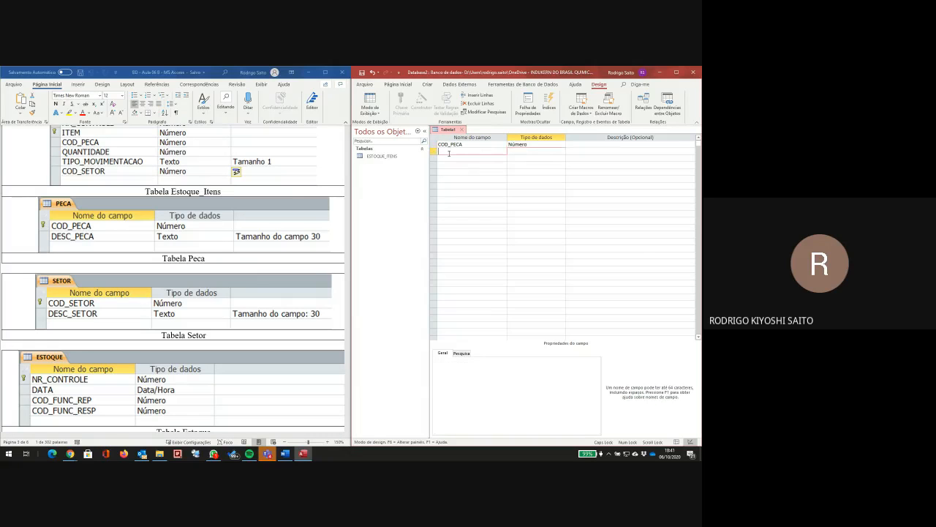
# - Add a DESC_PECA field with the data type Texto Curto and a field size of 30
pyautogui.write('DESC_PECA')
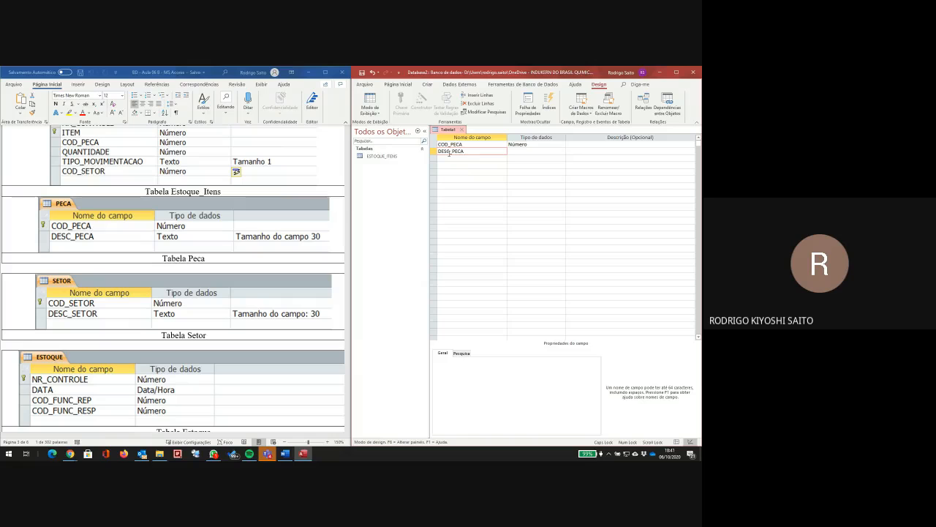
pyautogui.press('Tab')
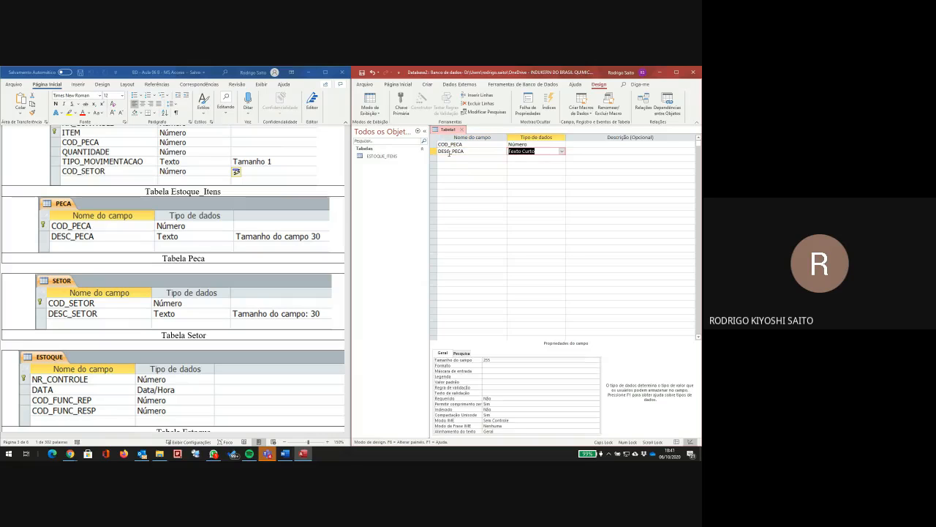
pyautogui.write('T')
pyautogui.doubleClick(489, 359)
pyautogui.write('3')
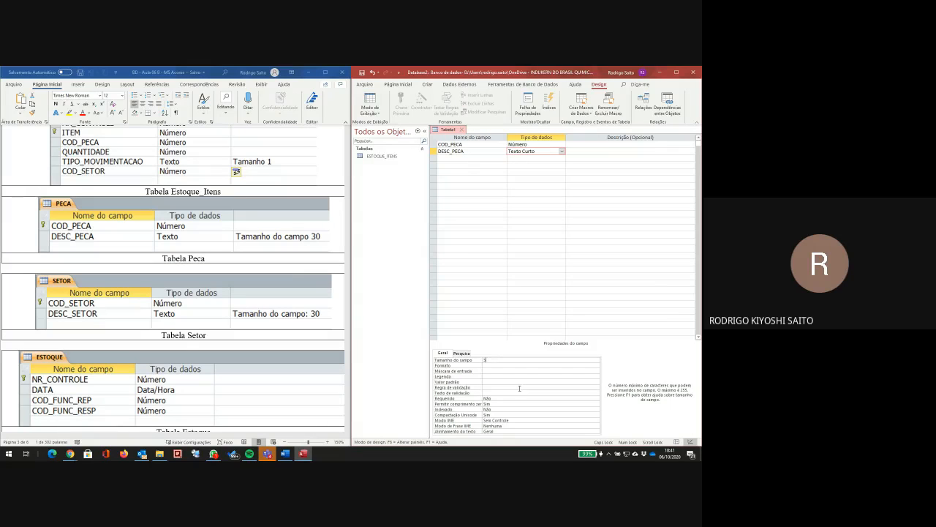
pyautogui.write('0')
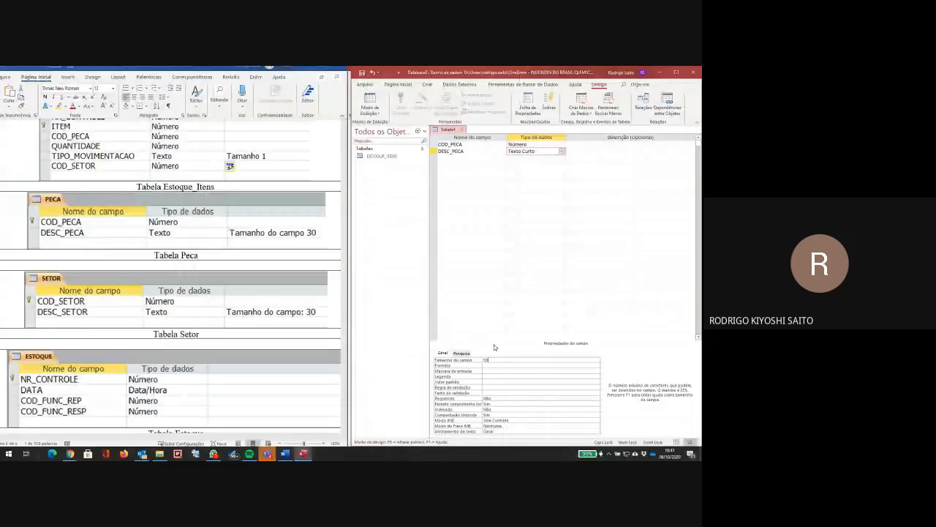
# - Make COD_PECA the primary key and save the table under the name PECA
pyautogui.click(433, 144)
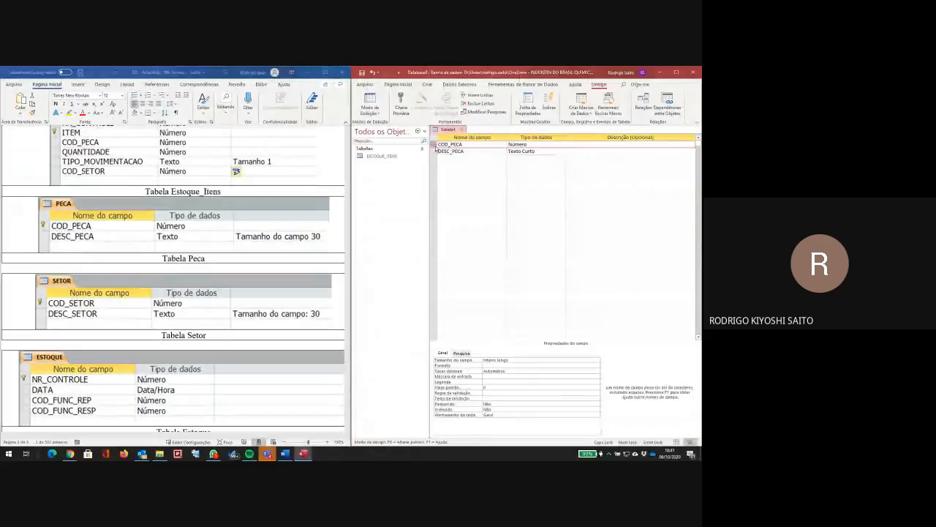
pyautogui.click(404, 111)
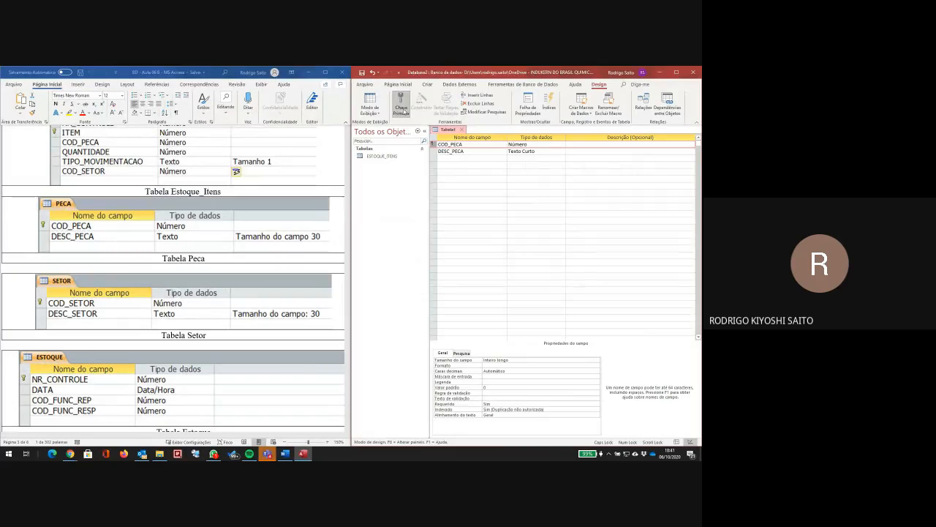
pyautogui.click(361, 73)
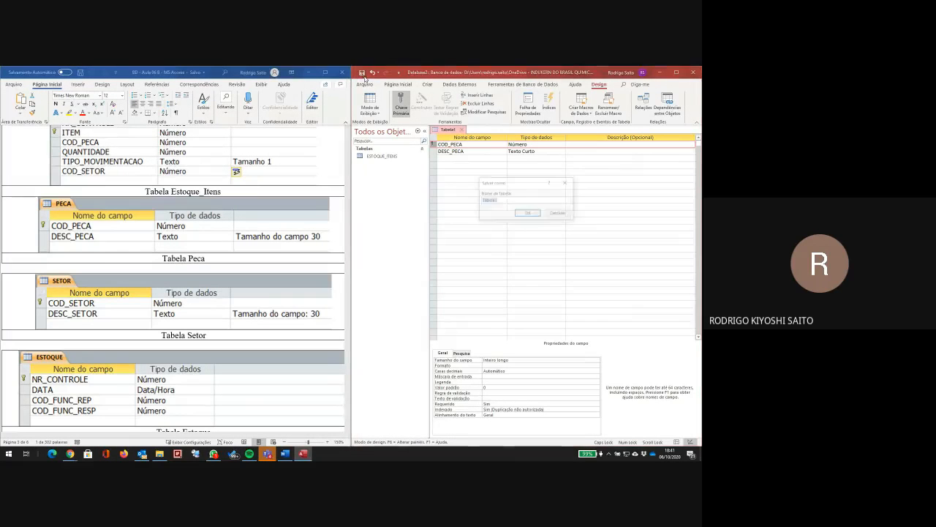
pyautogui.write('PECA')
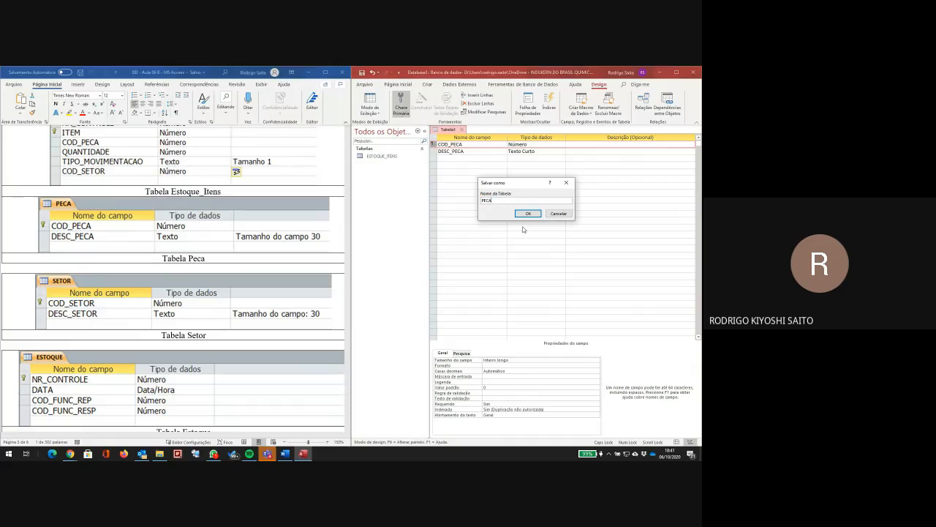
pyautogui.press('Return')
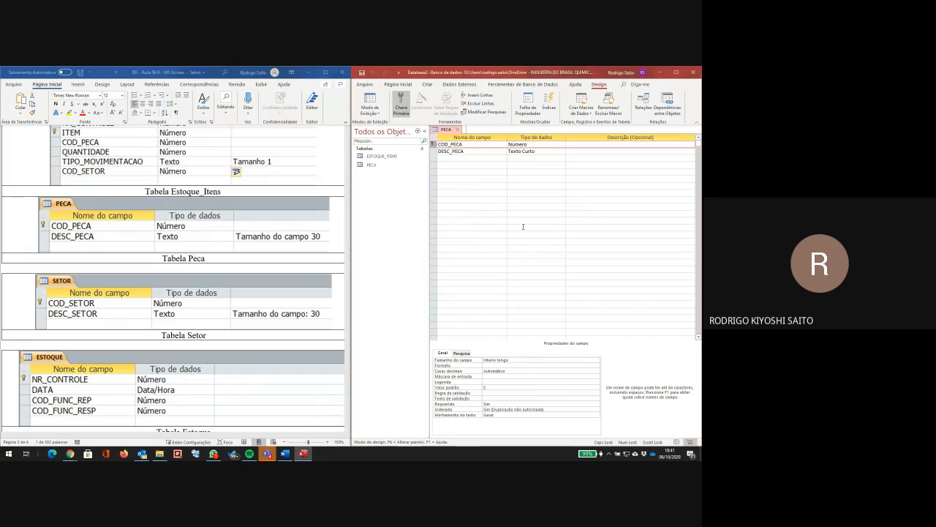
# - Close the PECA table and create another new table in Design view
pyautogui.click(457, 130)
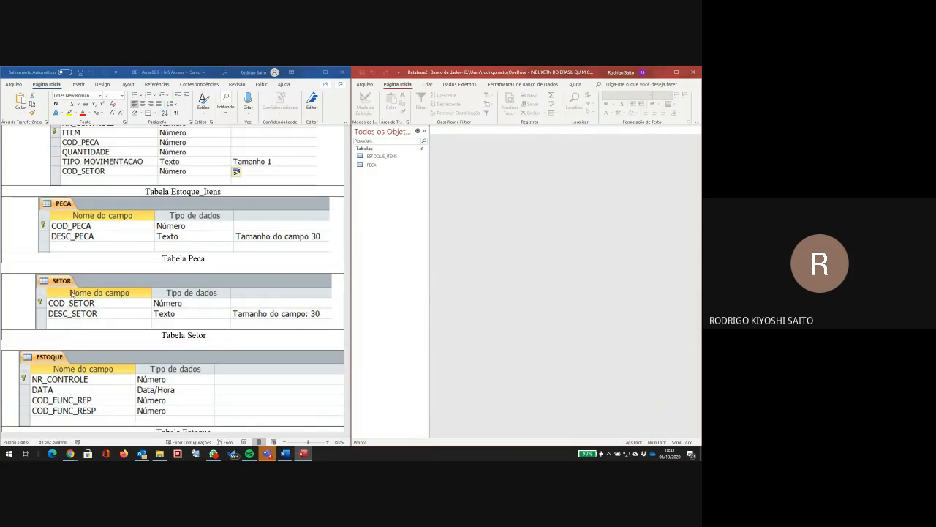
pyautogui.scroll(-3, 71, 293)
pyautogui.click(427, 84)
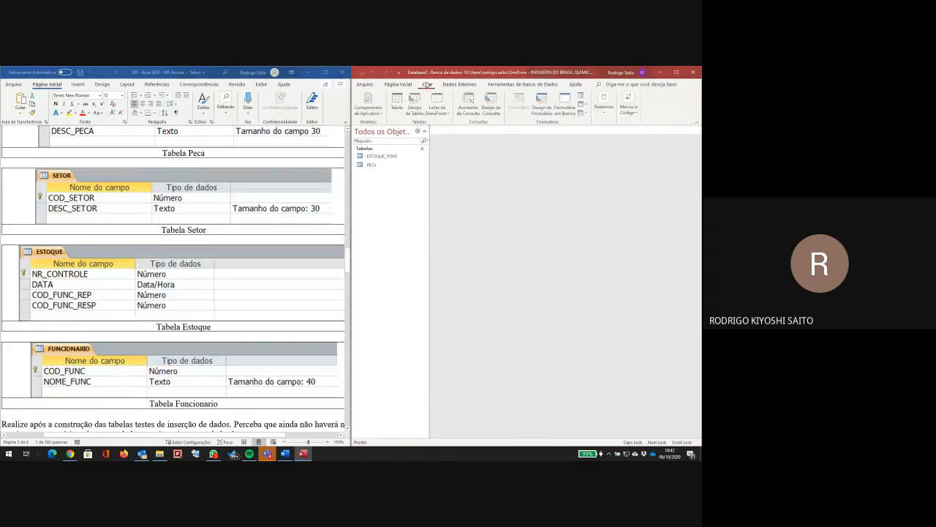
pyautogui.click(414, 108)
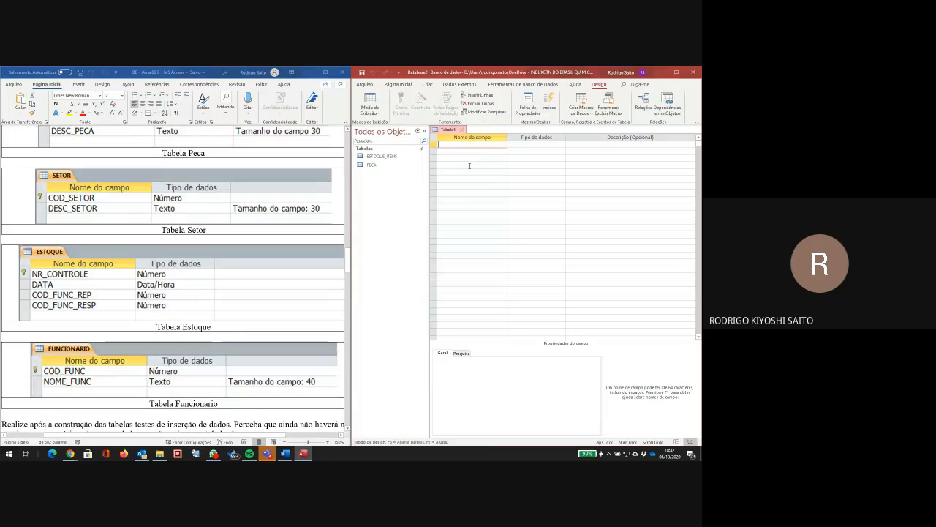
# - Add a COD_SETOR field with the data type Número as the first field of the new table
pyautogui.write('COD_SETOR')
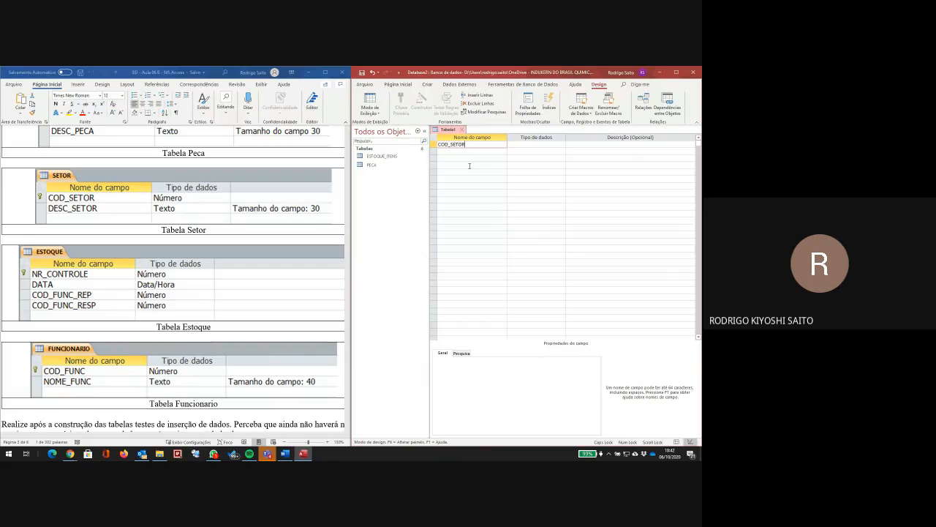
pyautogui.press('Tab')
pyautogui.write('Número')
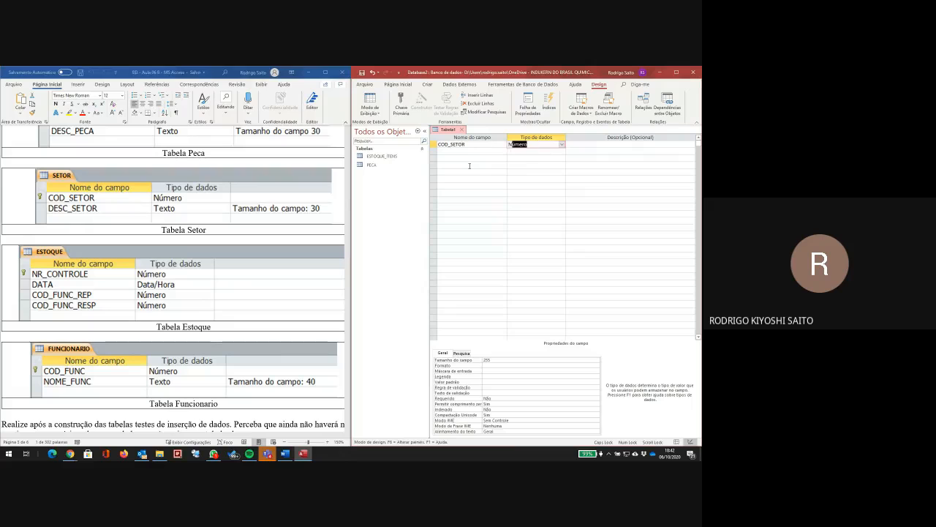
pyautogui.press('Tab')
pyautogui.press('Tab')
# - Add a DESC_SETOR field with the data type Texto Curto and a field size of 30
pyautogui.write('DESC_SETOR')
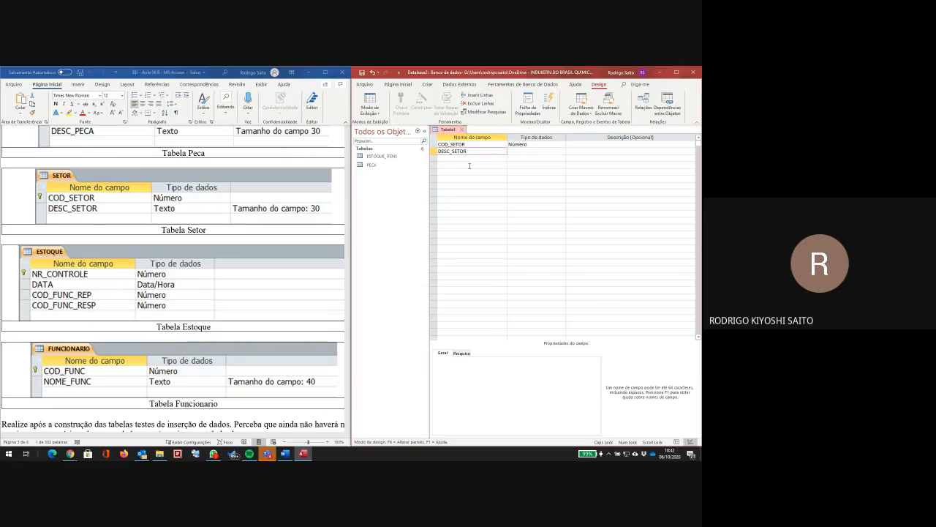
pyautogui.press('Tab')
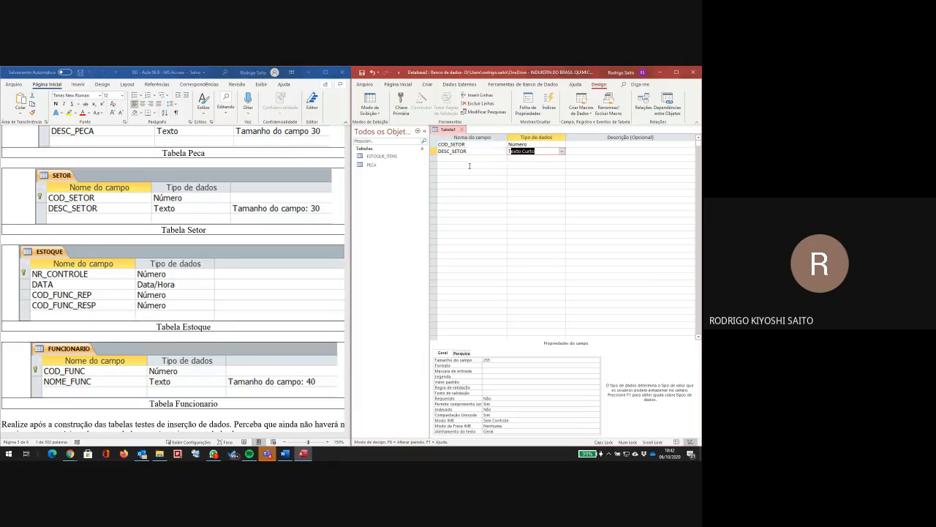
pyautogui.doubleClick(492, 360)
pyautogui.write('30')
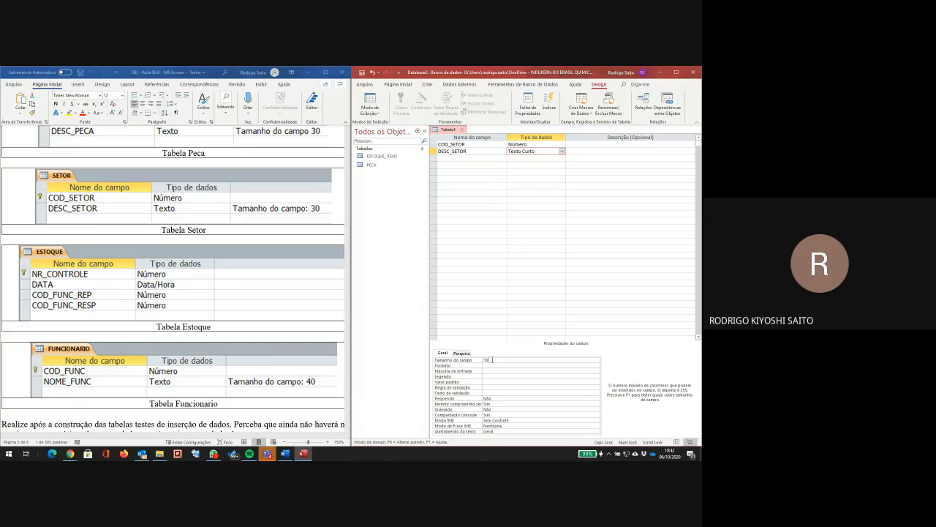
pyautogui.press('Return')
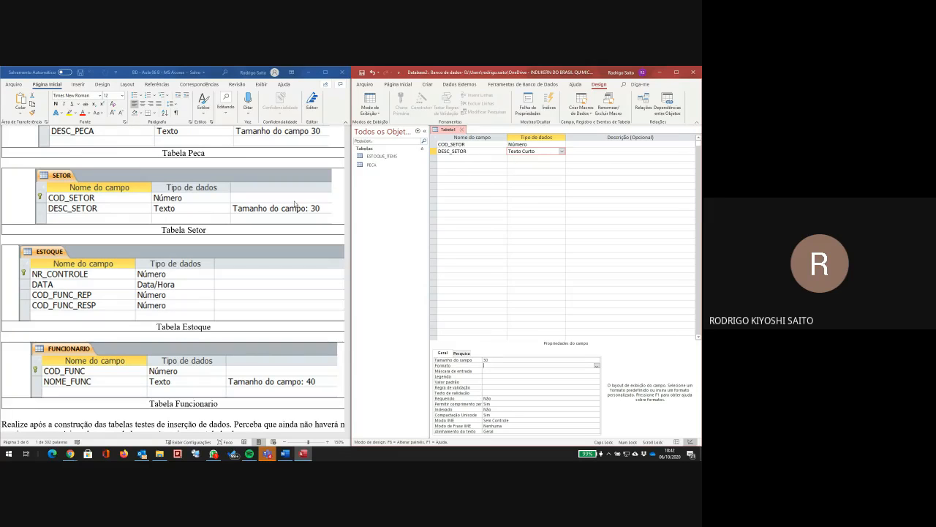
# - Make COD_SETOR the primary key and save the table under the name SETOR
pyautogui.click(433, 146)
pyautogui.click(405, 104)
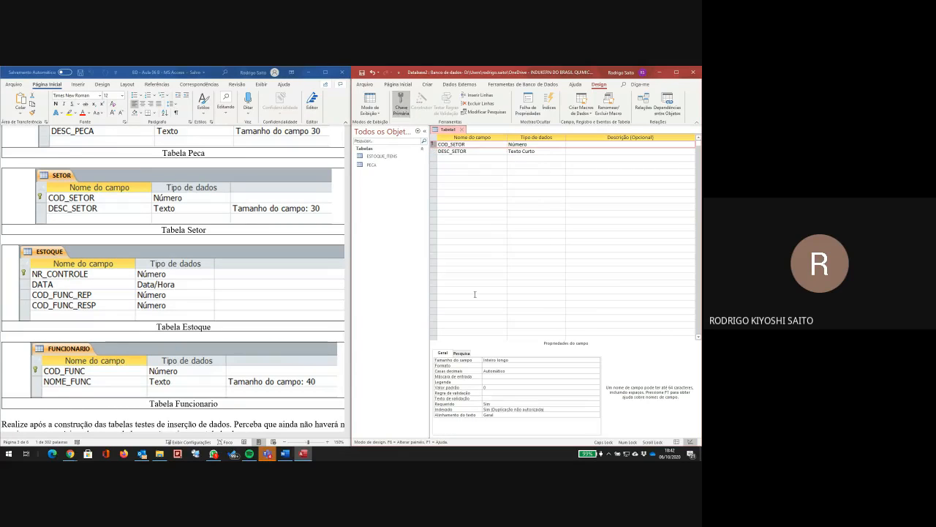
pyautogui.click(362, 72)
pyautogui.write('SETOR')
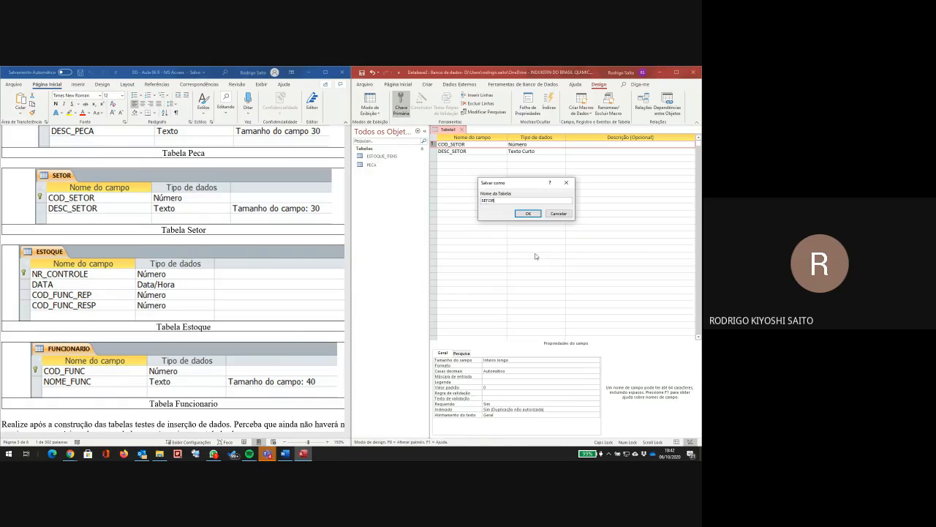
pyautogui.press('Return')
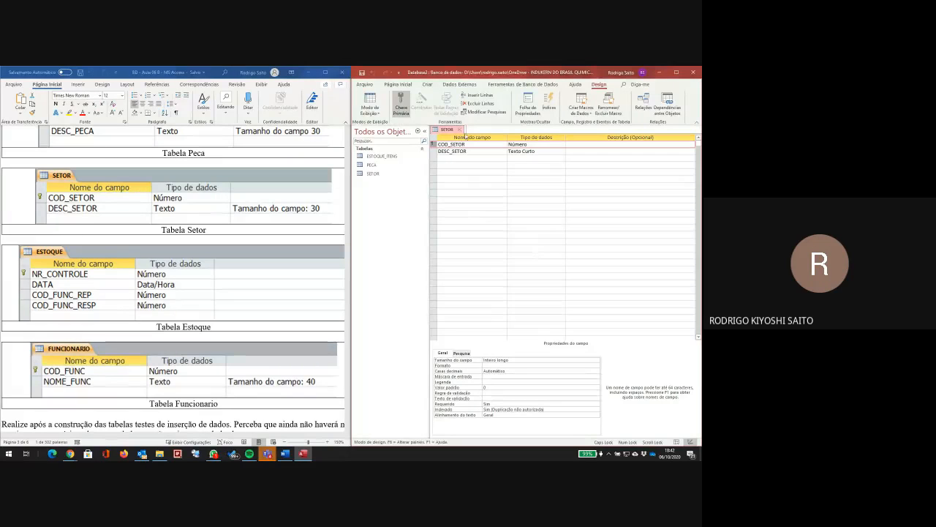
# - Close the SETOR table and create another new table in Design view
pyautogui.click(461, 131)
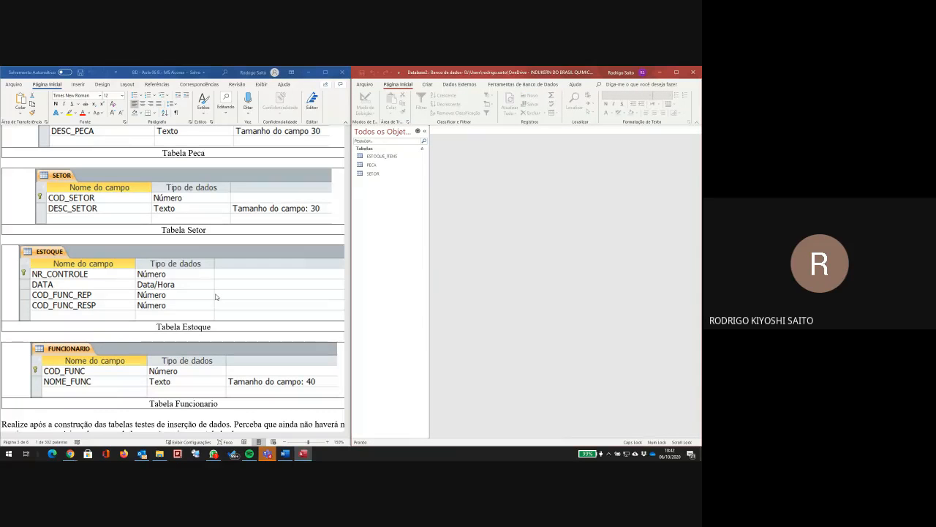
pyautogui.scroll(-1, 216, 297)
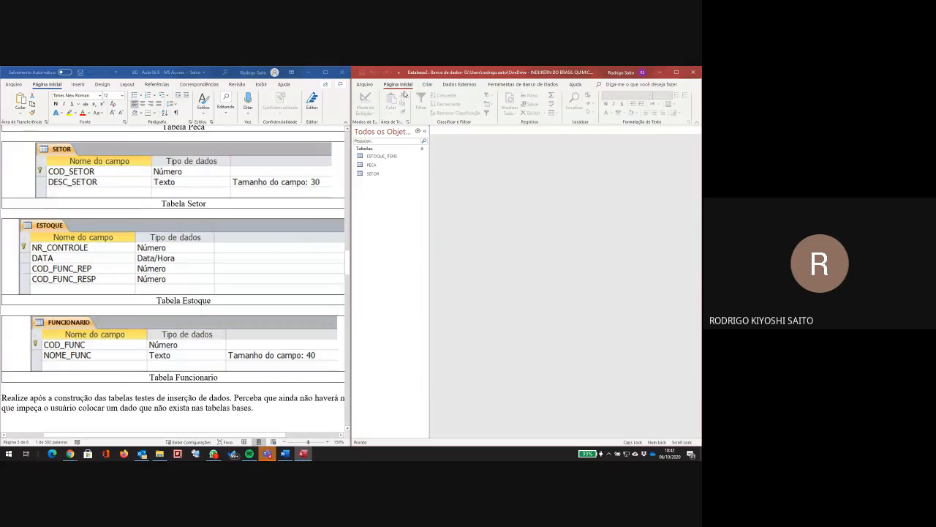
pyautogui.click(428, 85)
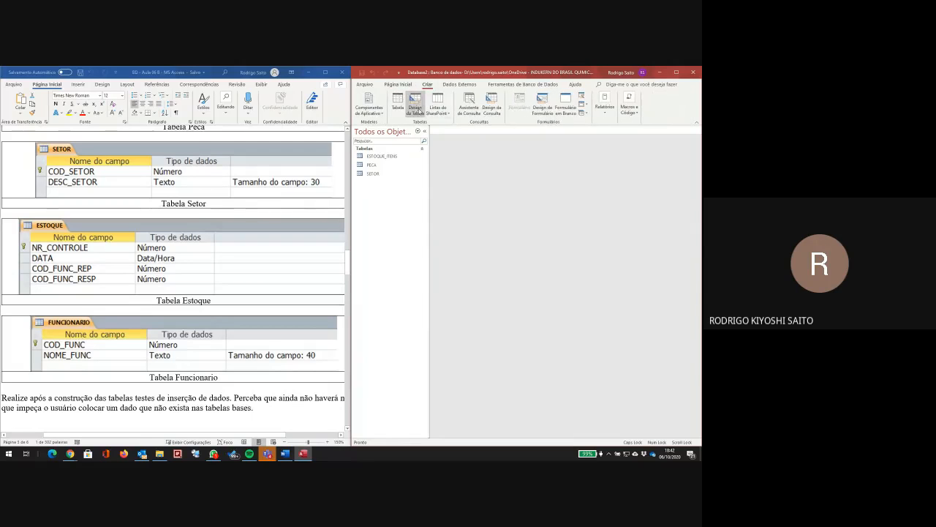
pyautogui.click(415, 109)
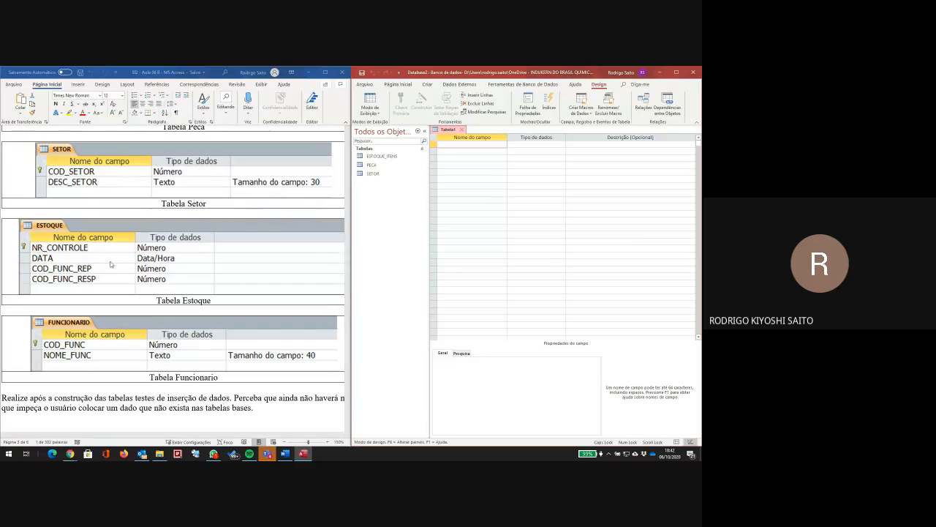
# - Add an NR_CONTROLE field with the data type Número as the first field of the new table
pyautogui.write('NR_CONTROL')
pyautogui.press('BackSpace')
pyautogui.press('BackSpace')
pyautogui.write('OLE')
pyautogui.press('Tab')
pyautogui.write('N')
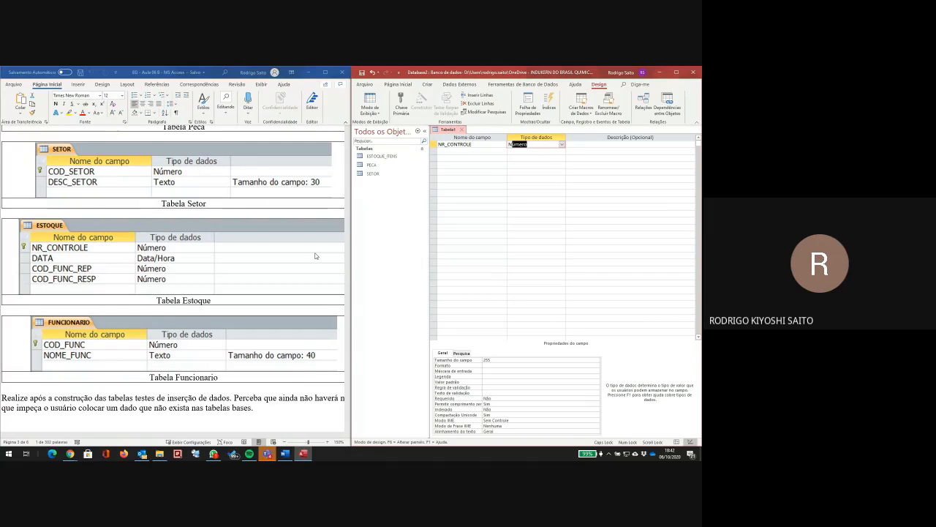
pyautogui.press('Tab')
pyautogui.press('Tab')
# - Add a DATA field with the data type Data/Hora below NR_CONTROLE
pyautogui.write('DATA')
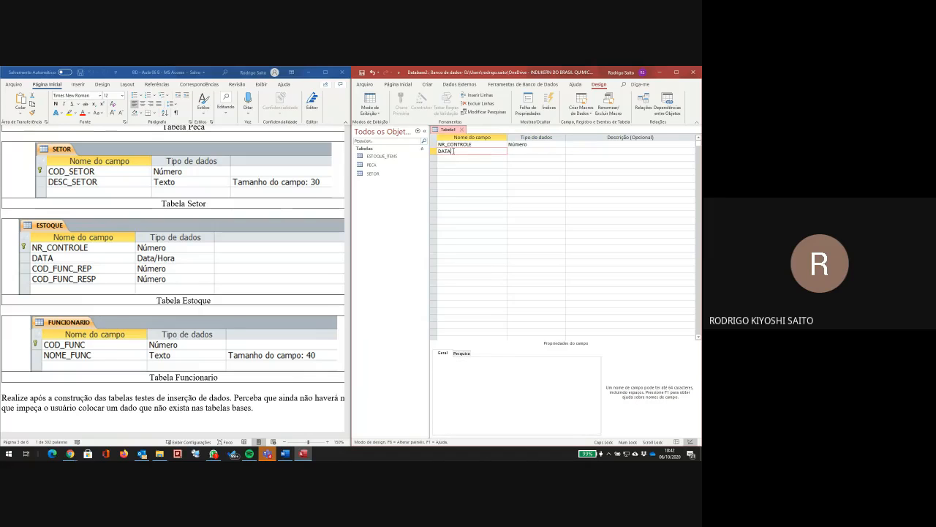
pyautogui.press('Tab')
pyautogui.write('D')
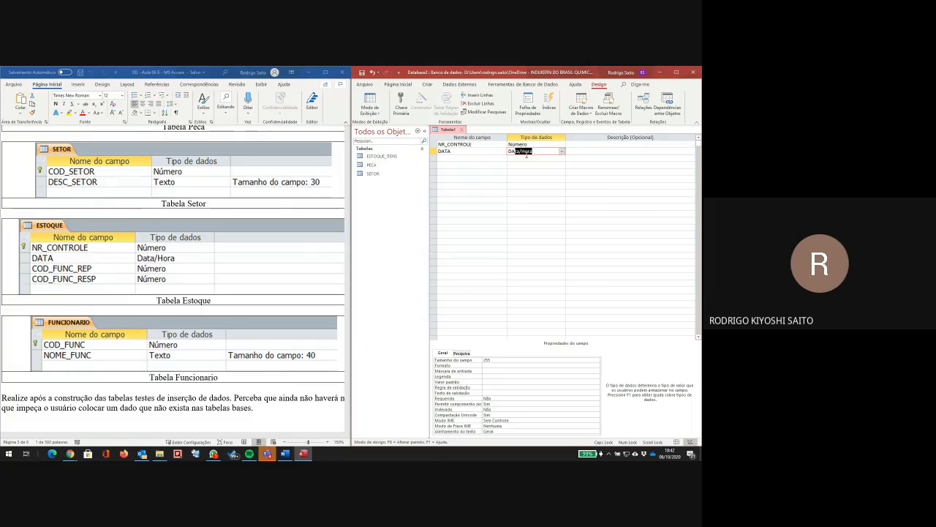
# - Add a COD_FUNC_REP field with the data type Número below DATA
pyautogui.click(489, 158)
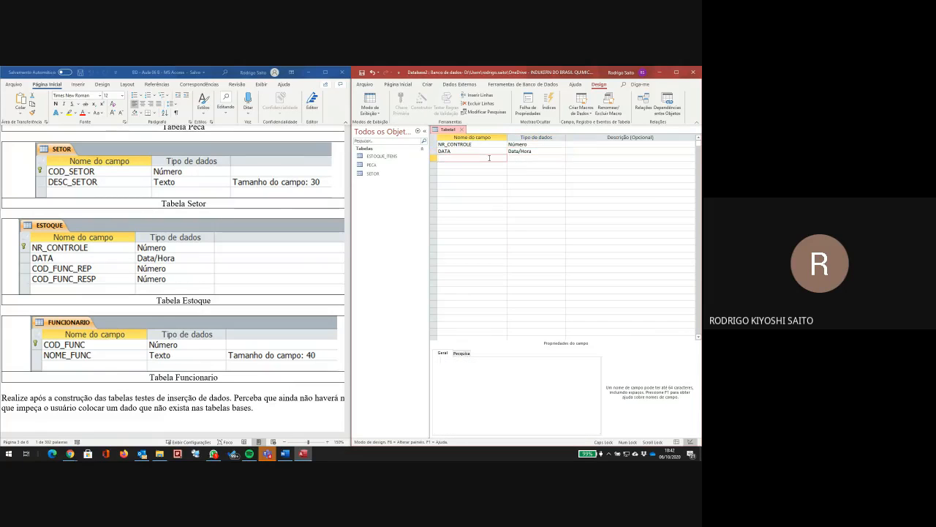
pyautogui.write('COD_FUNC_REP')
pyautogui.press('Tab')
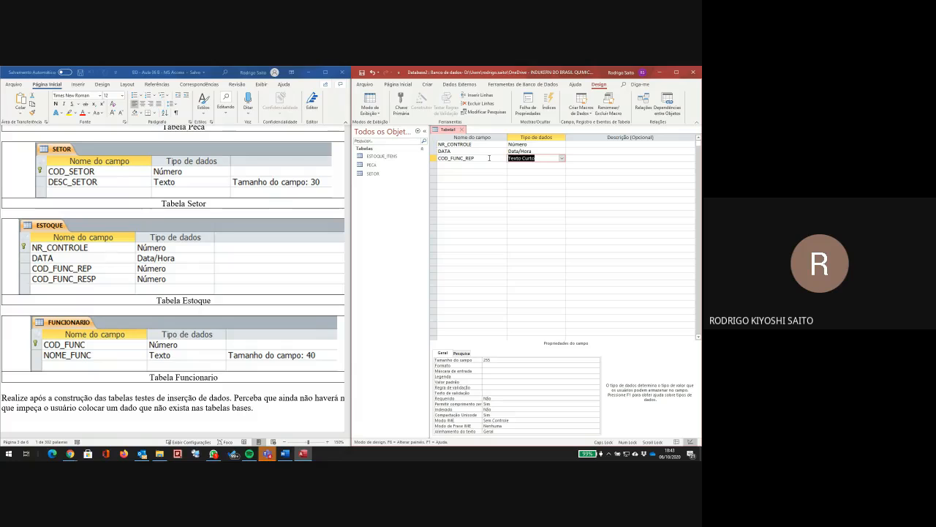
pyautogui.write('Número')
pyautogui.press('Tab')
pyautogui.press('Tab')
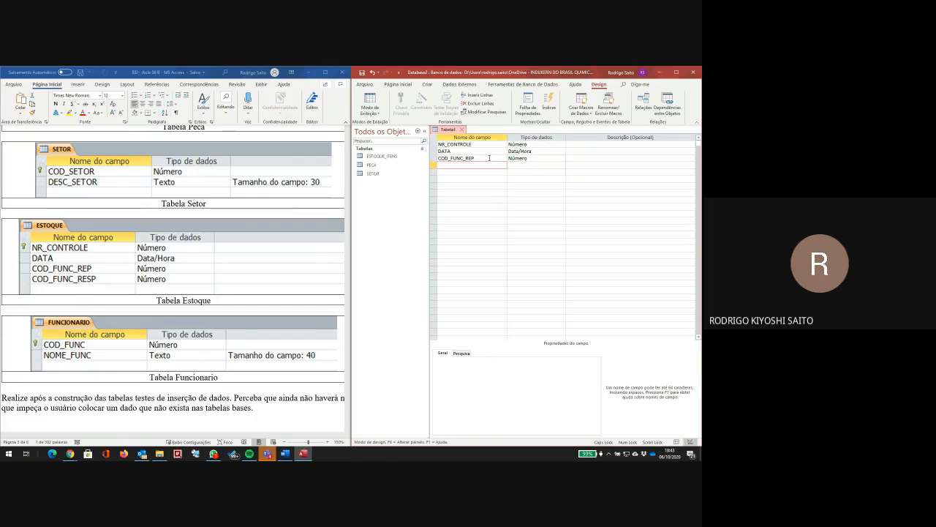
# - Add a COD_FUNC_RESP field below COD_FUNC_REP in the ESTOQUE table design
pyautogui.write('COD_FUNC_RES')
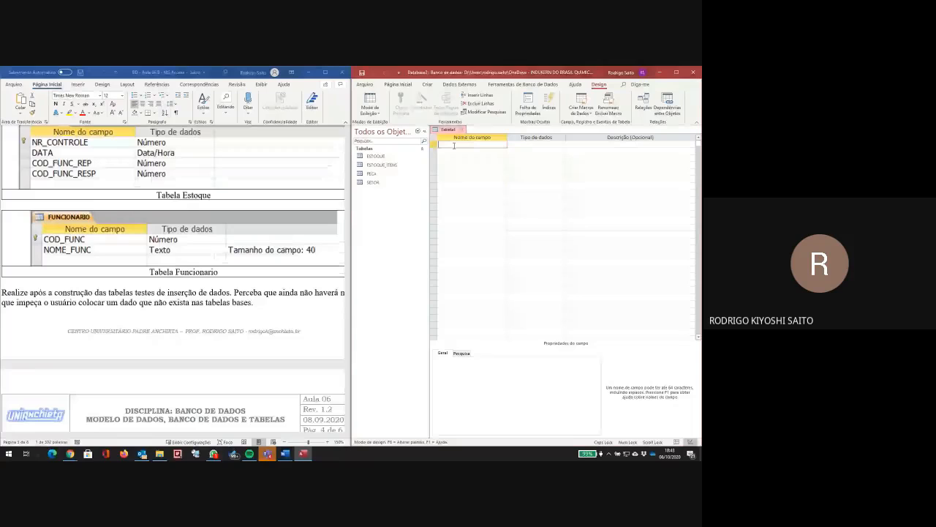
# - Add a COD_FUNC field with the data type Número to the new table and make it the primary key
pyautogui.write('COD_FUNC')
pyautogui.press('Tab')
pyautogui.write('N')
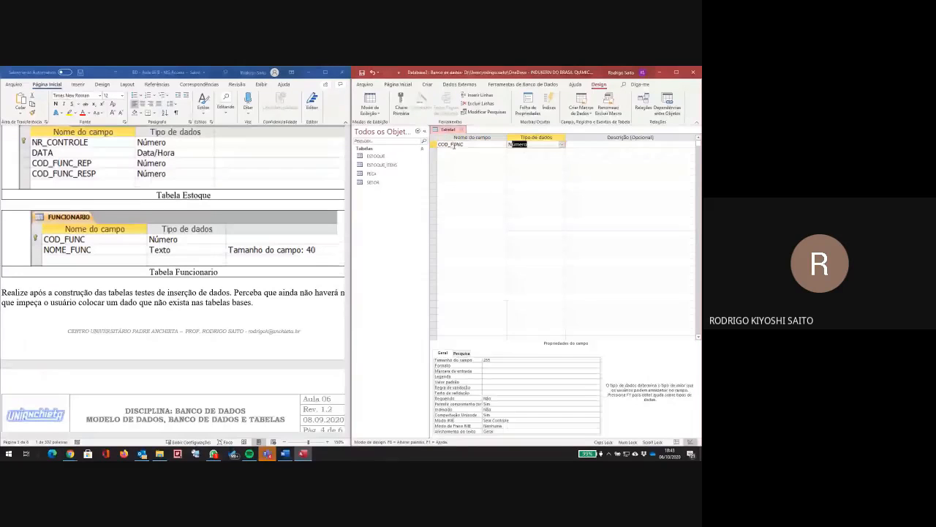
pyautogui.click(423, 131)
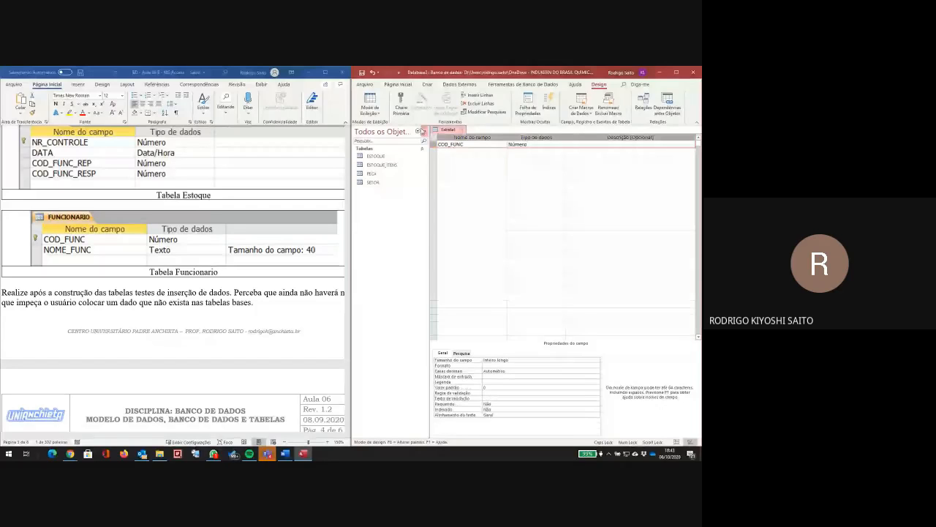
# - Add a NOME_FUNC field with the data type Texto Curto below COD_FUNC and set its field size to 40
pyautogui.click(445, 151)
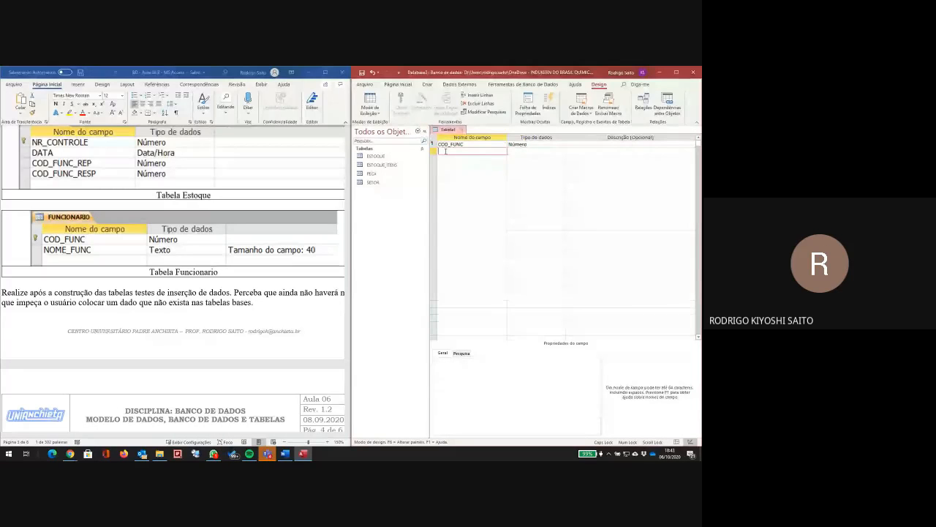
pyautogui.write('NOME_FUNC')
pyautogui.press('Tab')
pyautogui.click(498, 362)
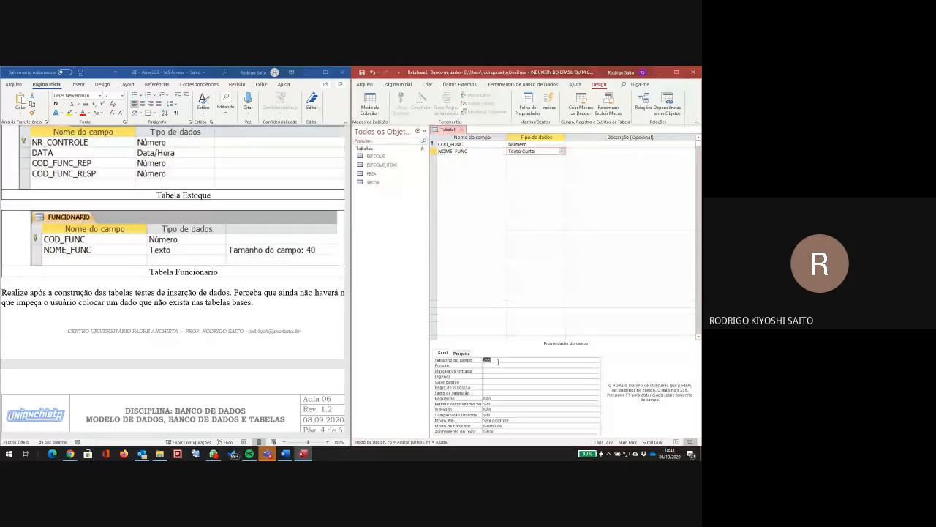
pyautogui.write('40')
pyautogui.press('Return')
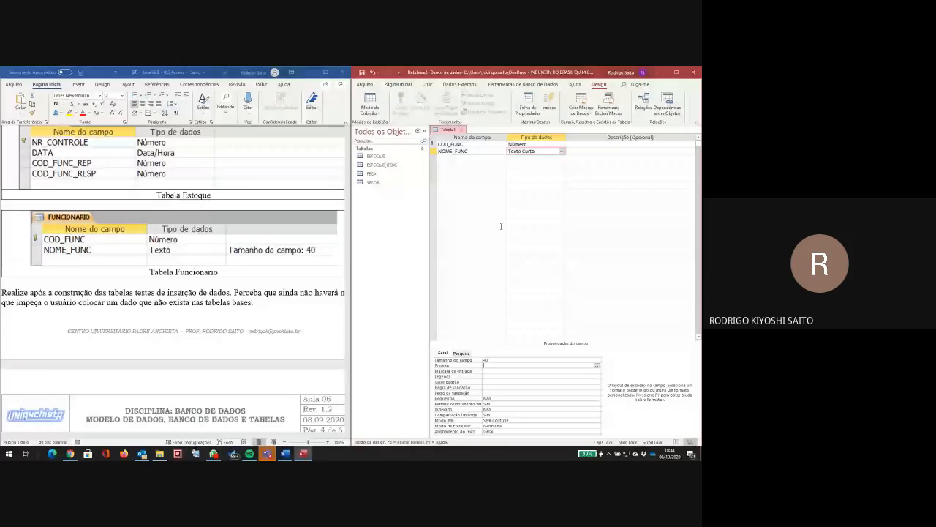
# - Save the new table as FUNCIONARIO and close it
pyautogui.click(467, 144)
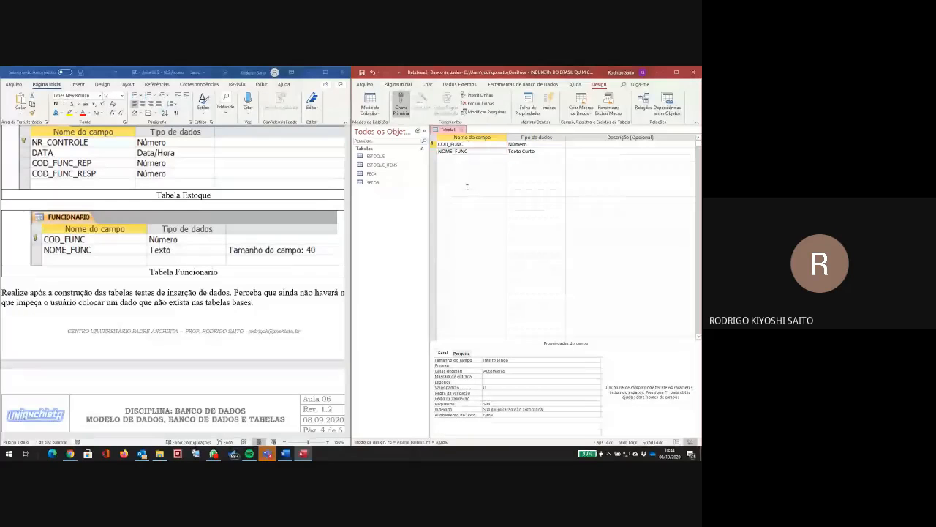
pyautogui.hotkey('ctrl', 's')
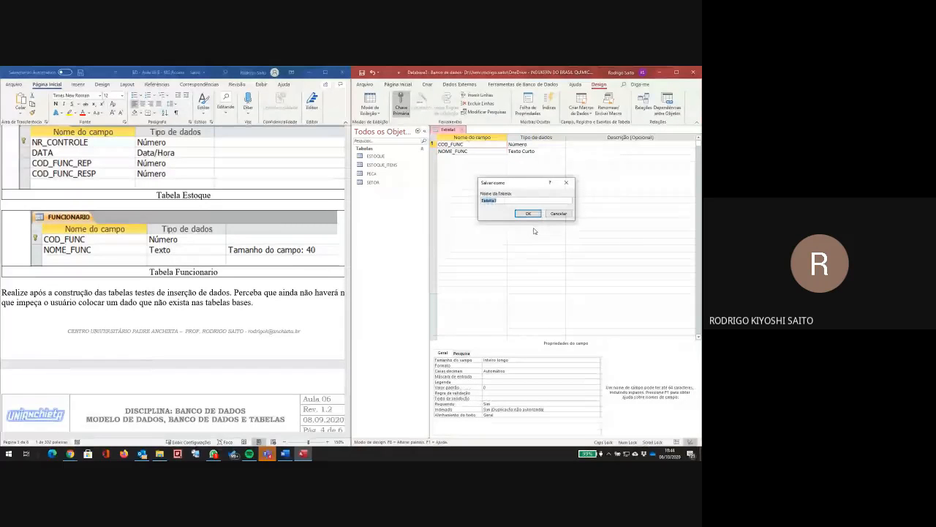
pyautogui.write('FUNCIONARIO')
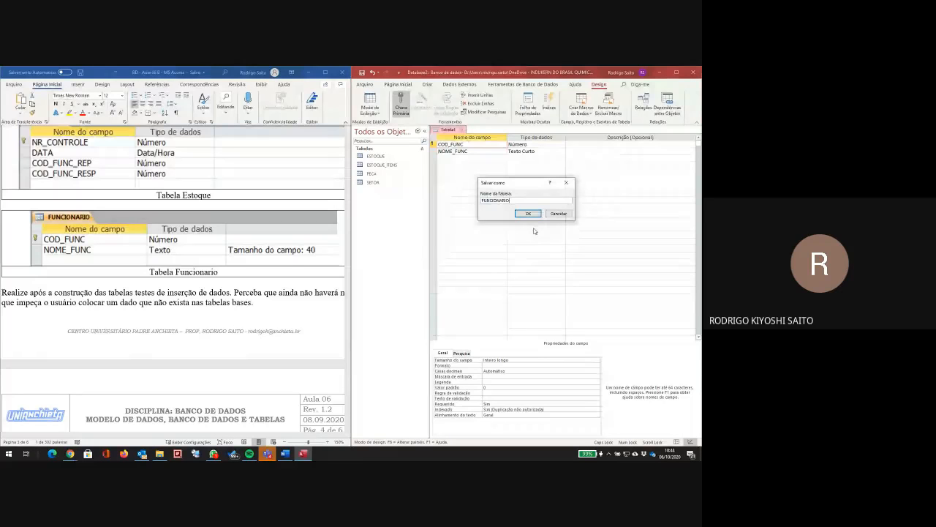
pyautogui.press('Return')
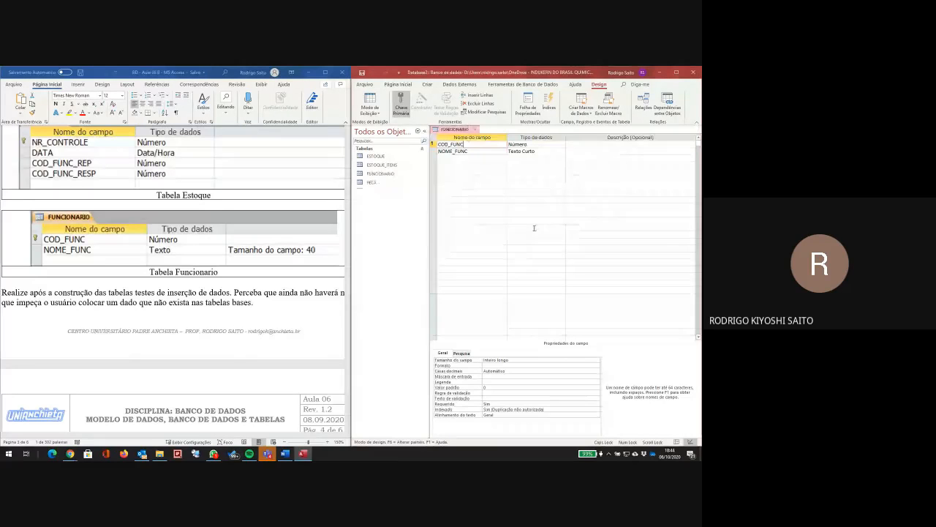
pyautogui.hotkey('ctrl', 'w')
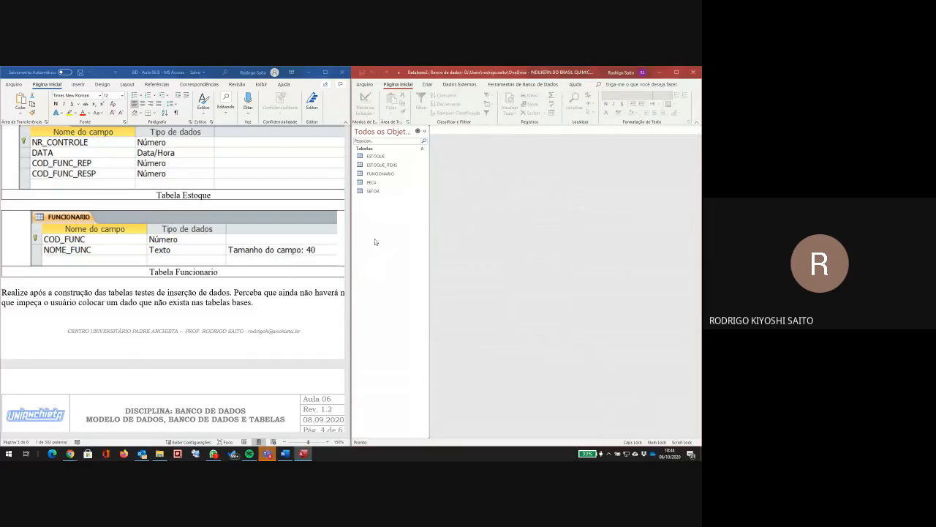
# - Open the PECA table in Design view, check the field size of DESC_PECA, and close the table
pyautogui.click(370, 183)
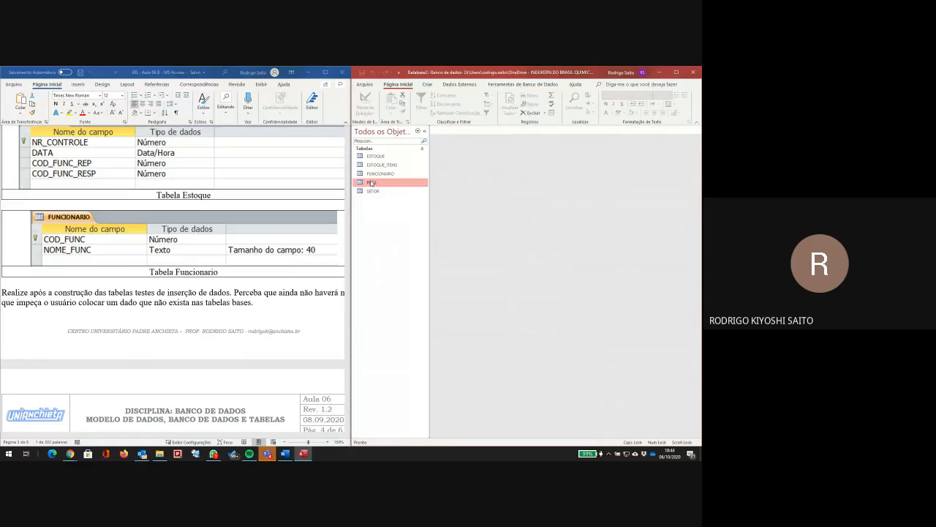
pyautogui.rightClick(371, 183)
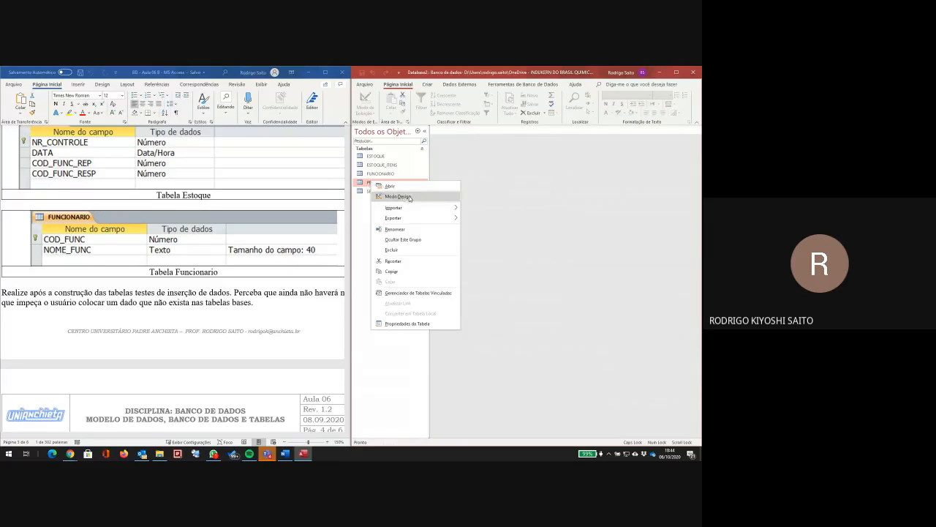
pyautogui.click(409, 199)
pyautogui.click(472, 151)
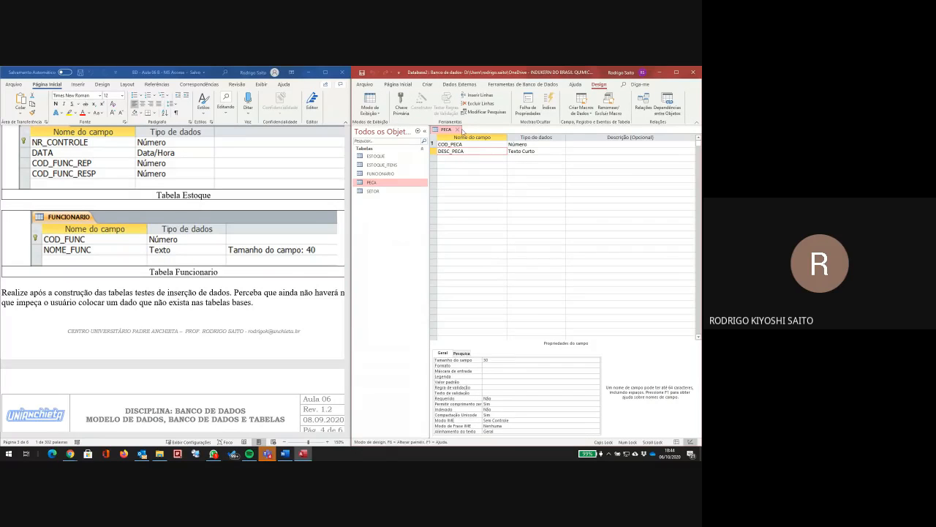
pyautogui.click(458, 130)
# - Following the handout's Relacionamento entre tabelas section, open the Relationships window and add all five tables from ESTOQUE to SETOR
pyautogui.scroll(-5, 249, 267)
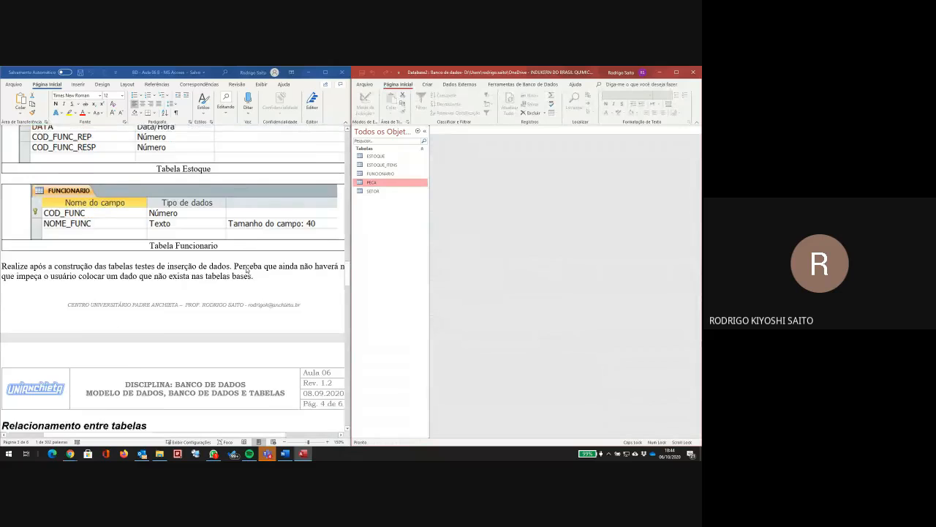
pyautogui.scroll(-3, 246, 268)
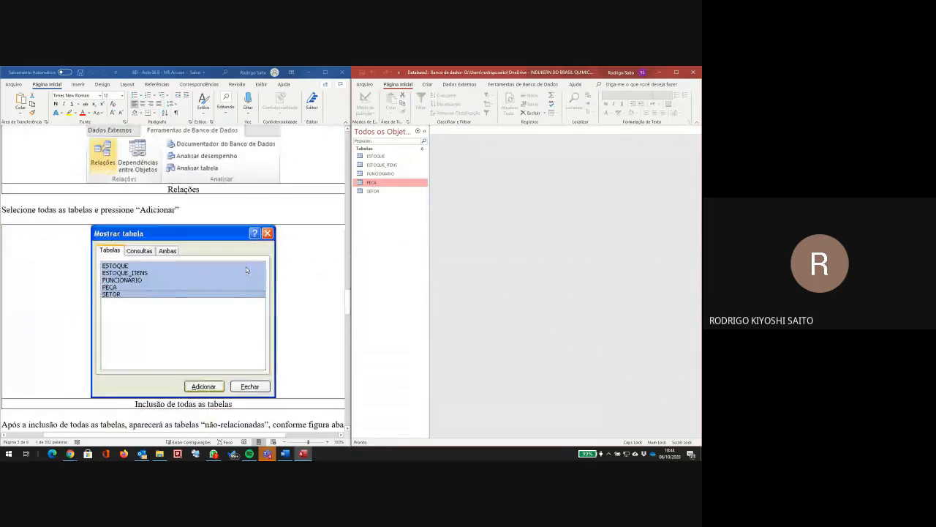
pyautogui.scroll(1, 245, 268)
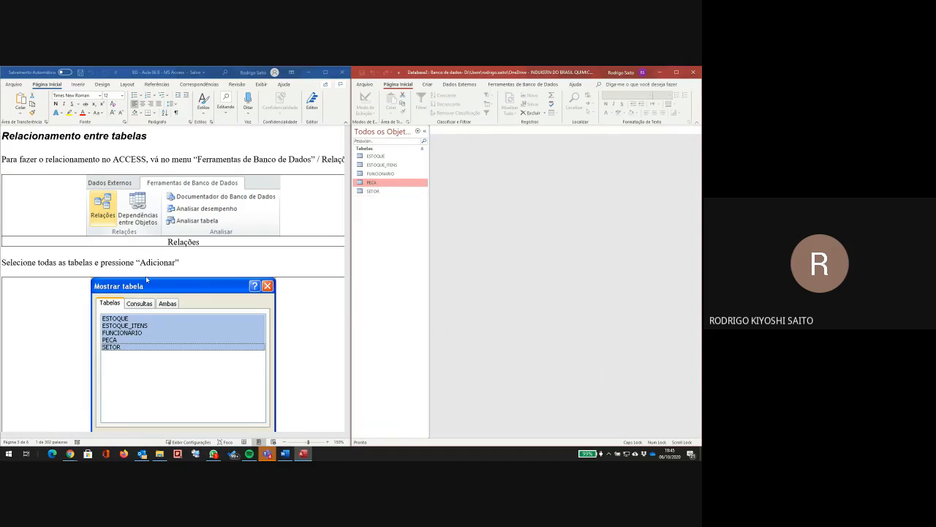
pyautogui.click(522, 85)
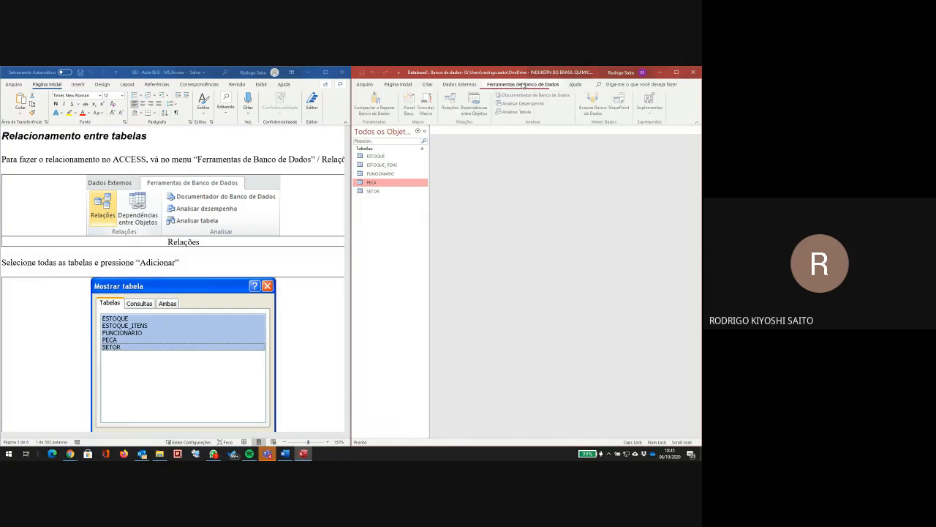
pyautogui.click(453, 114)
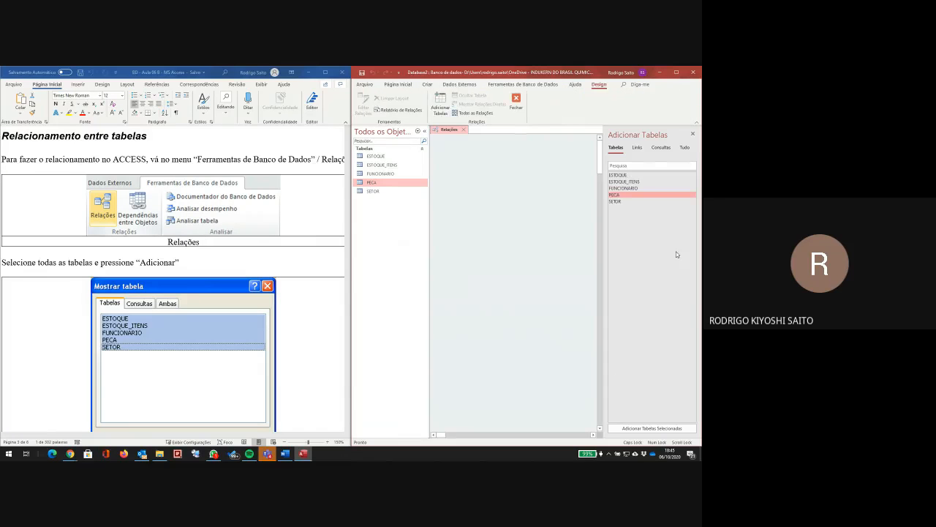
pyautogui.click(618, 175)
pyautogui.keyDown('shift'); pyautogui.click(616, 201); pyautogui.keyUp('shift')
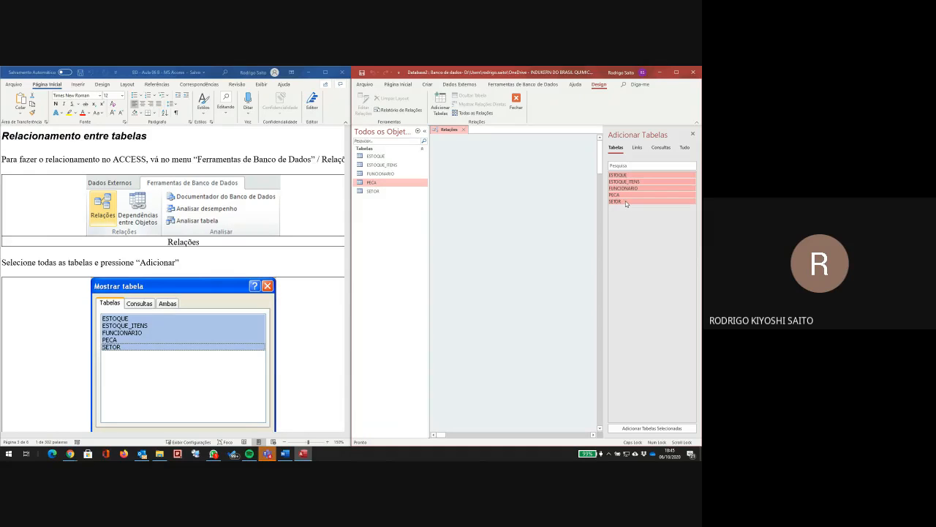
pyautogui.click(637, 429)
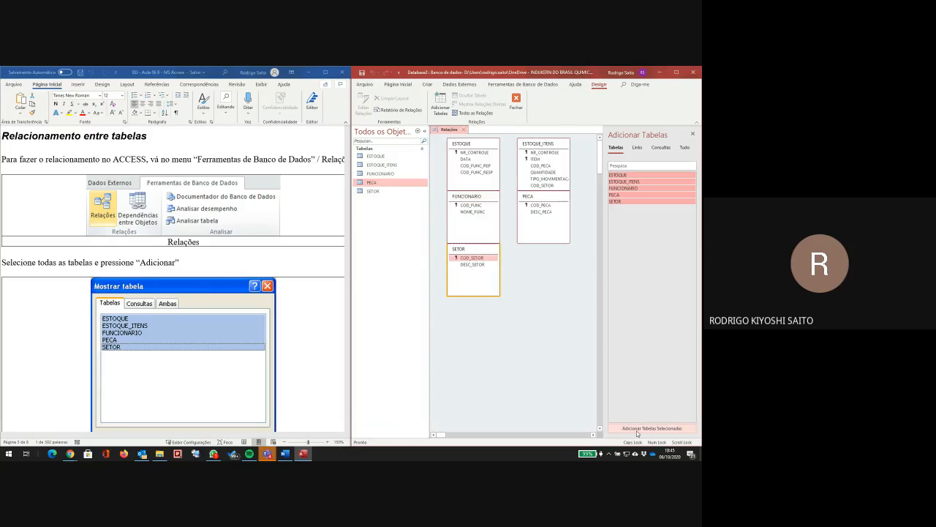
# - Spread the five tables apart in the relationships diagram, placing SETOR below FUNCIONARIO and PECA below ESTOQUE_ITENS
pyautogui.moveTo(483, 253); pyautogui.dragTo(499, 304)
pyautogui.moveTo(468, 196); pyautogui.dragTo(467, 211)
pyautogui.click(552, 205)
pyautogui.moveTo(537, 196); pyautogui.dragTo(552, 223)
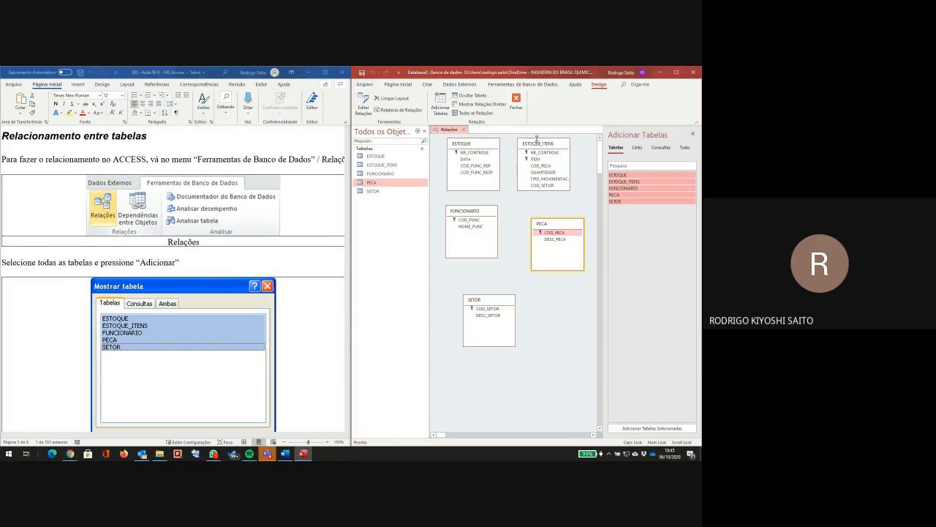
pyautogui.click(538, 151)
pyautogui.moveTo(536, 147); pyautogui.dragTo(544, 151)
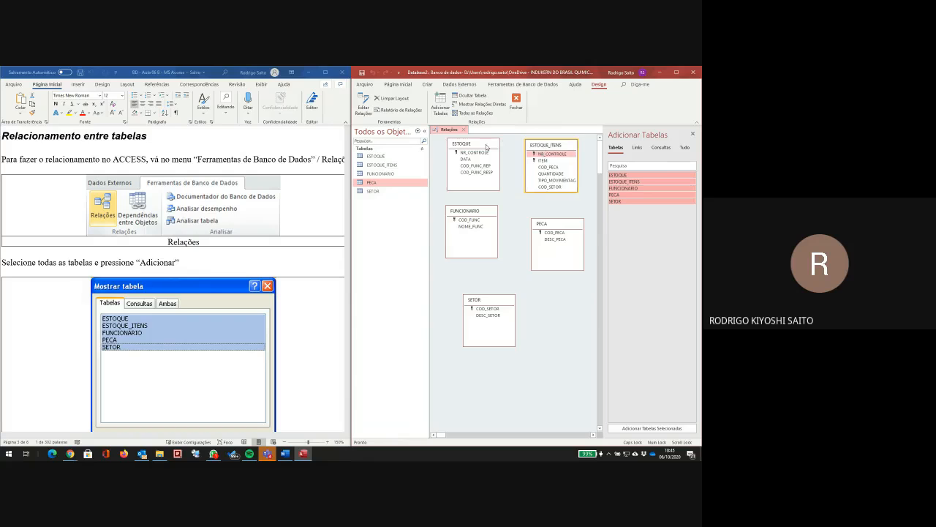
pyautogui.moveTo(472, 146); pyautogui.dragTo(474, 150)
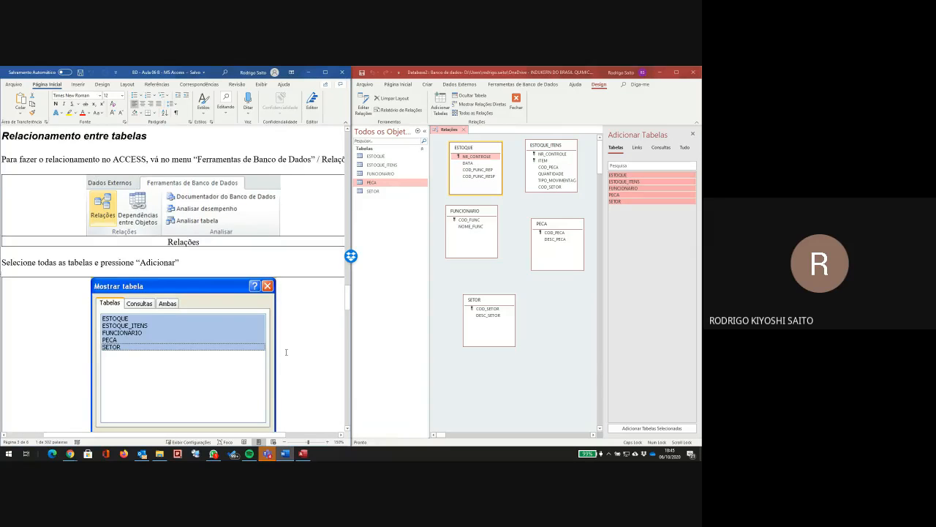
# - Check the handout's relationship instructions, maximize the database window, and shift ESTOQUE_ITENS and ESTOQUE further right in the diagram
pyautogui.scroll(-15, 286, 351)
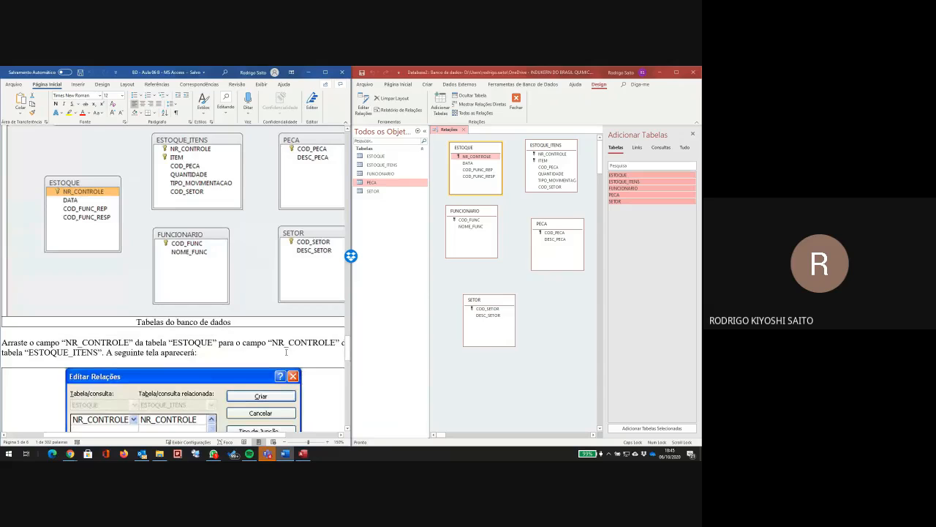
pyautogui.moveTo(487, 150); pyautogui.dragTo(481, 147)
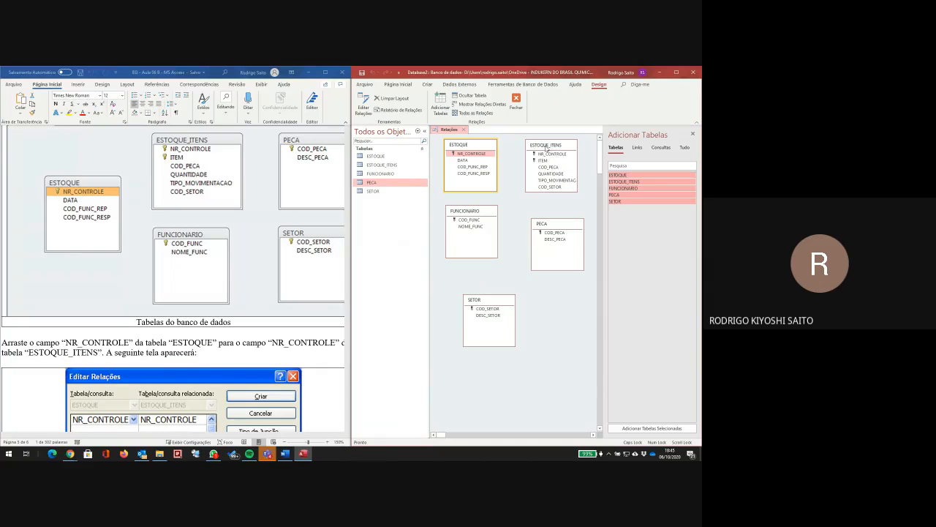
pyautogui.doubleClick(473, 73)
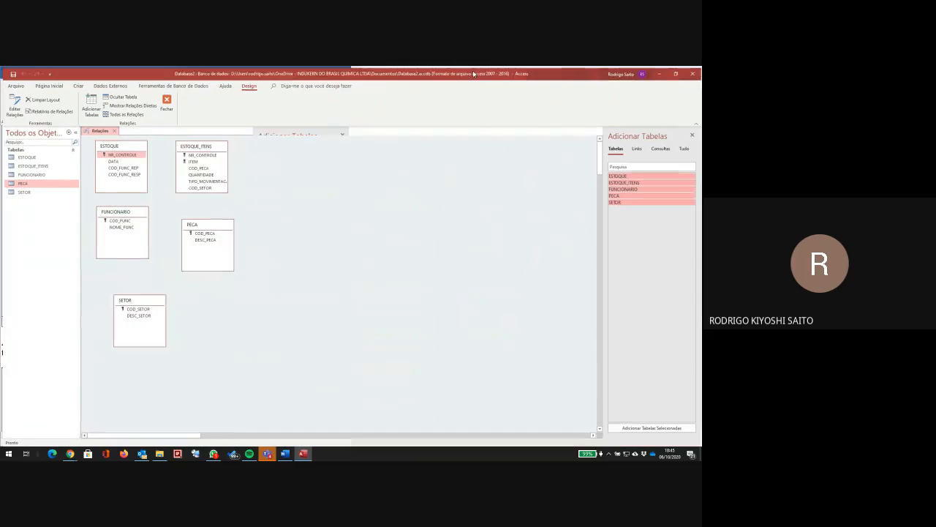
pyautogui.click(301, 252)
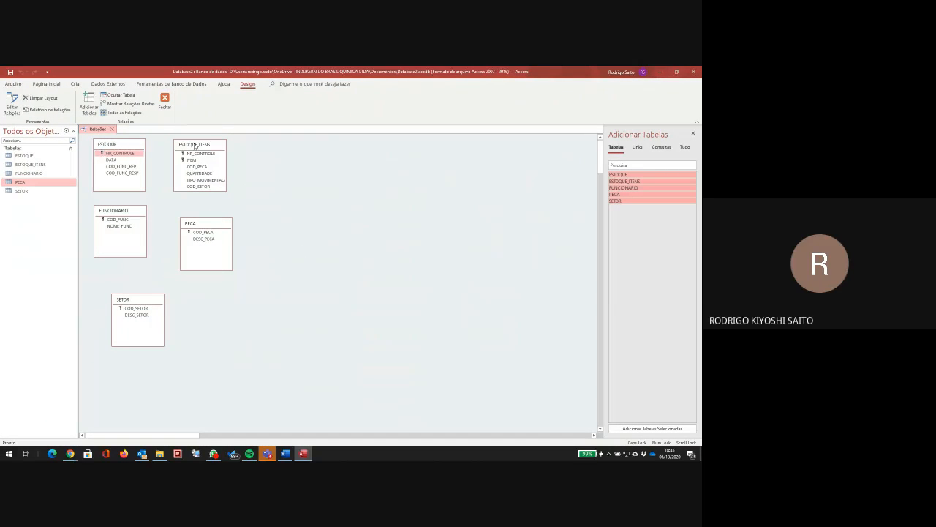
pyautogui.moveTo(194, 146); pyautogui.dragTo(239, 152)
pyautogui.moveTo(114, 147); pyautogui.dragTo(151, 153)
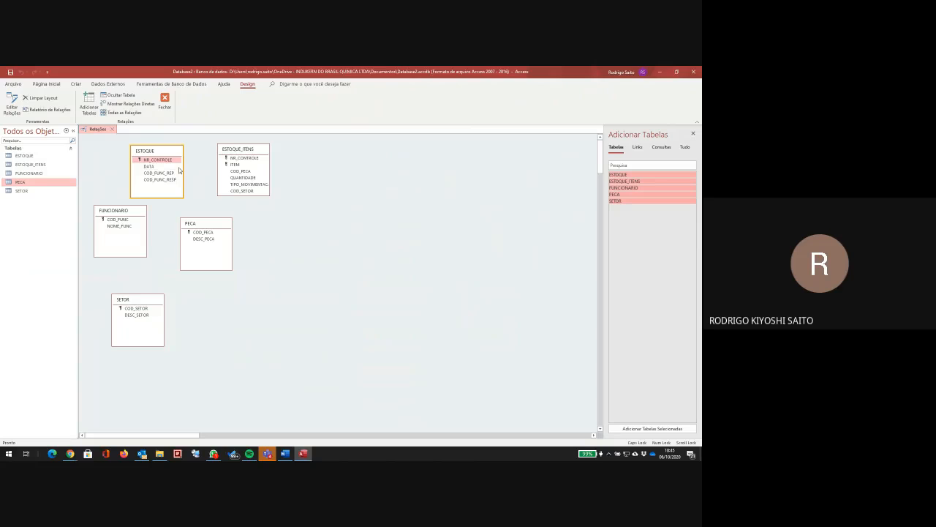
# - Create a relationship from NR_CONTROLE in ESTOQUE to NR_CONTROLE in ESTOQUE_ITENS with referential integrity enforced
pyautogui.click(176, 163)
pyautogui.moveTo(176, 162); pyautogui.dragTo(242, 159)
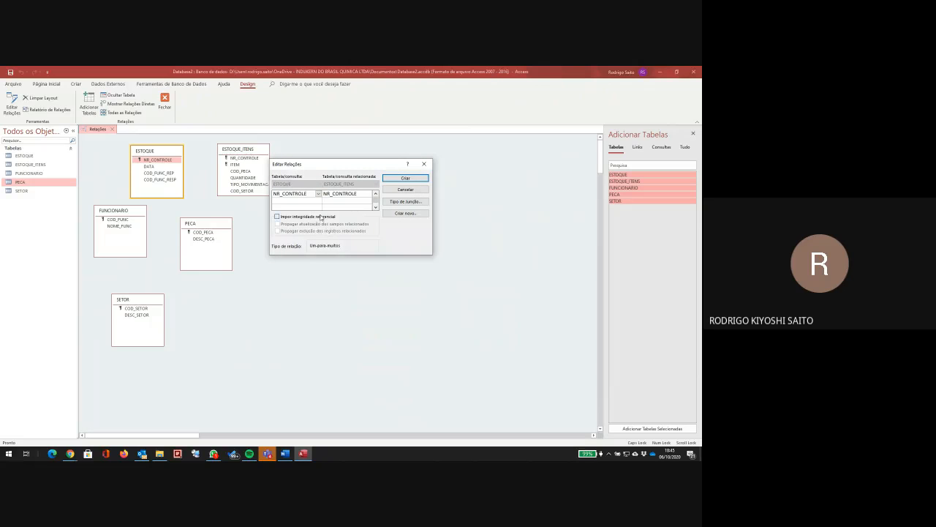
pyautogui.click(321, 217)
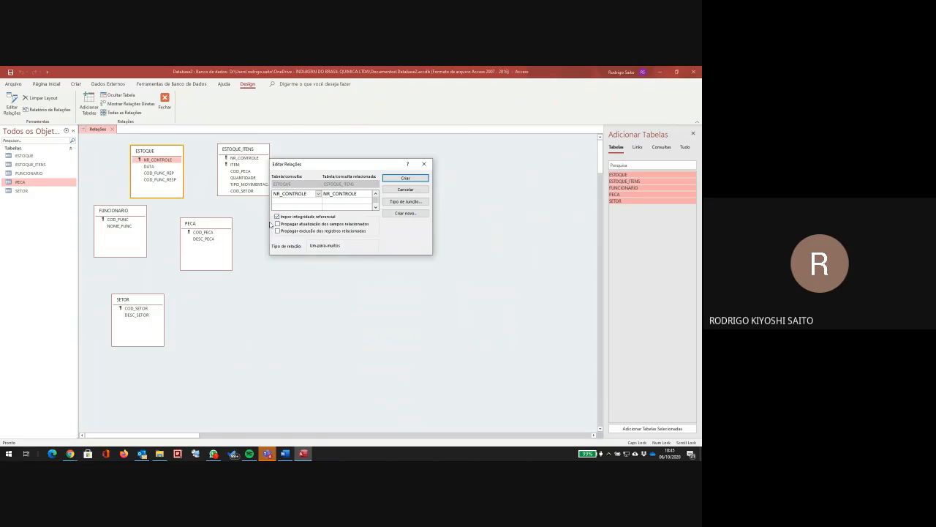
pyautogui.click(410, 178)
# - Rearrange PECA, SETOR and FUNCIONARIO below the linked tables and widen ESTOQUE_ITENS to fit its full field names
pyautogui.moveTo(237, 152); pyautogui.dragTo(241, 154)
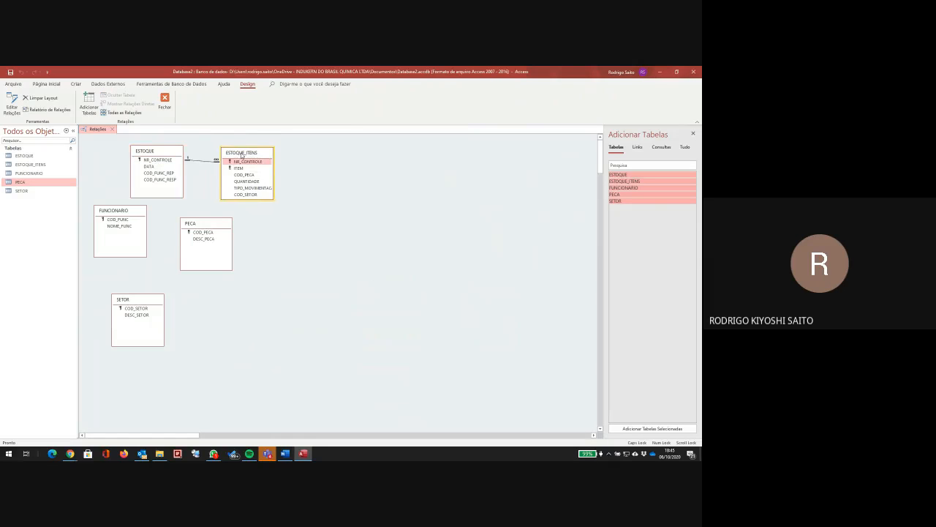
pyautogui.moveTo(203, 223); pyautogui.dragTo(320, 230)
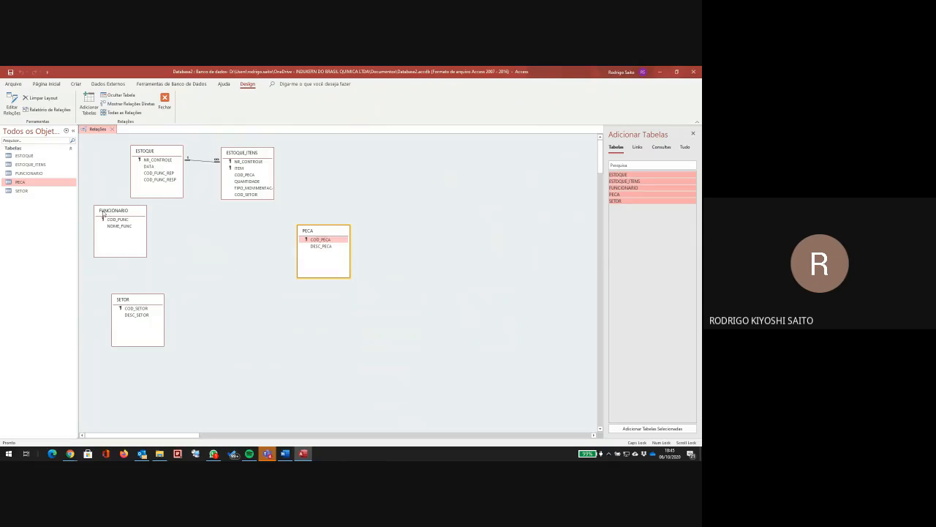
pyautogui.moveTo(103, 214); pyautogui.dragTo(237, 264)
pyautogui.moveTo(143, 301); pyautogui.dragTo(170, 263)
pyautogui.moveTo(257, 266); pyautogui.dragTo(237, 293)
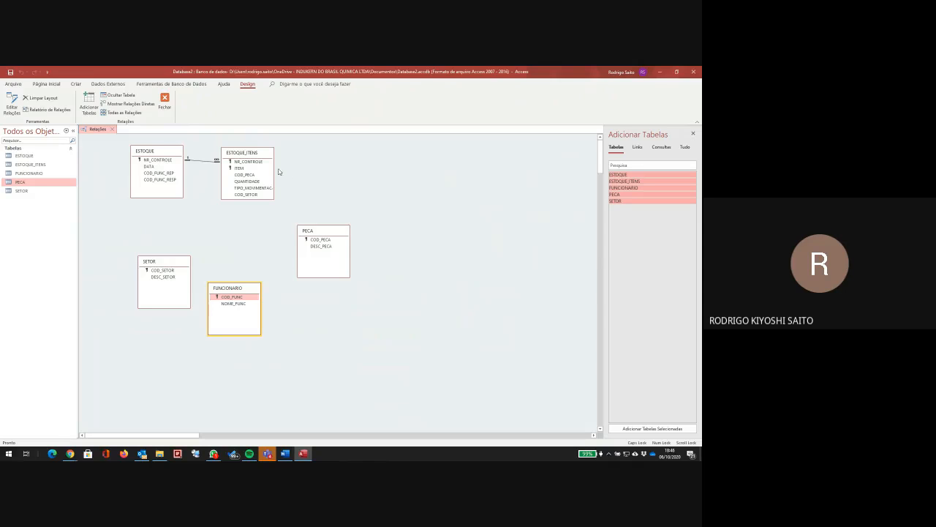
pyautogui.moveTo(272, 169); pyautogui.dragTo(299, 170)
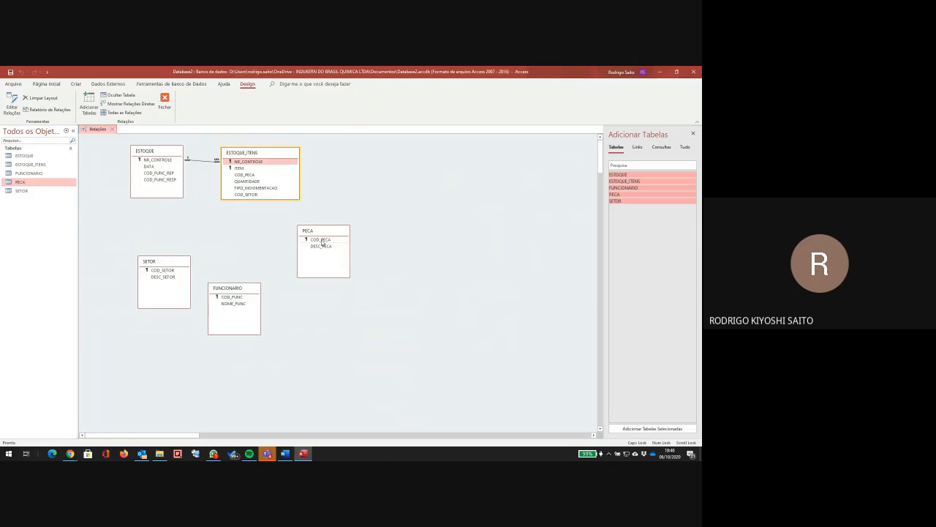
# - Relate COD_PECA in PECA to COD_PECA in ESTOQUE_ITENS with referential integrity enforced, and place PECA to the right of ESTOQUE_ITENS
pyautogui.moveTo(322, 242); pyautogui.dragTo(252, 177)
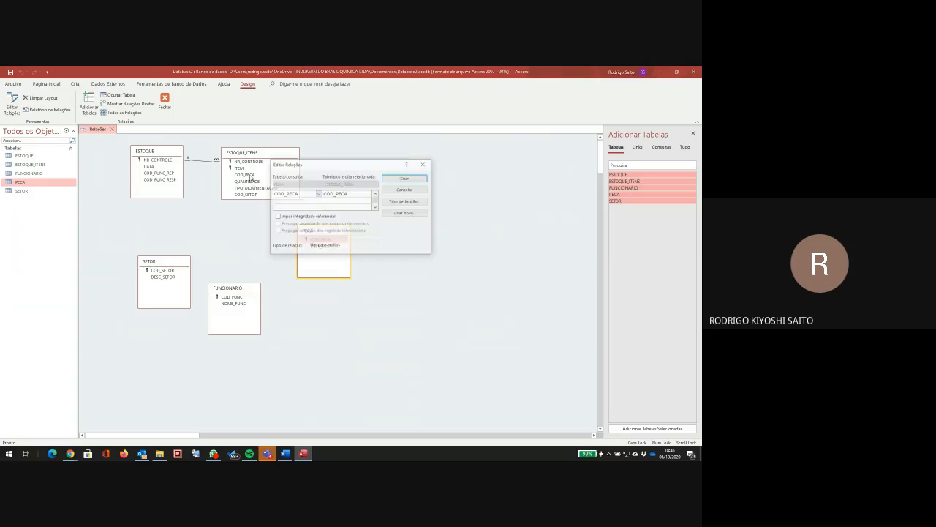
pyautogui.click(298, 215)
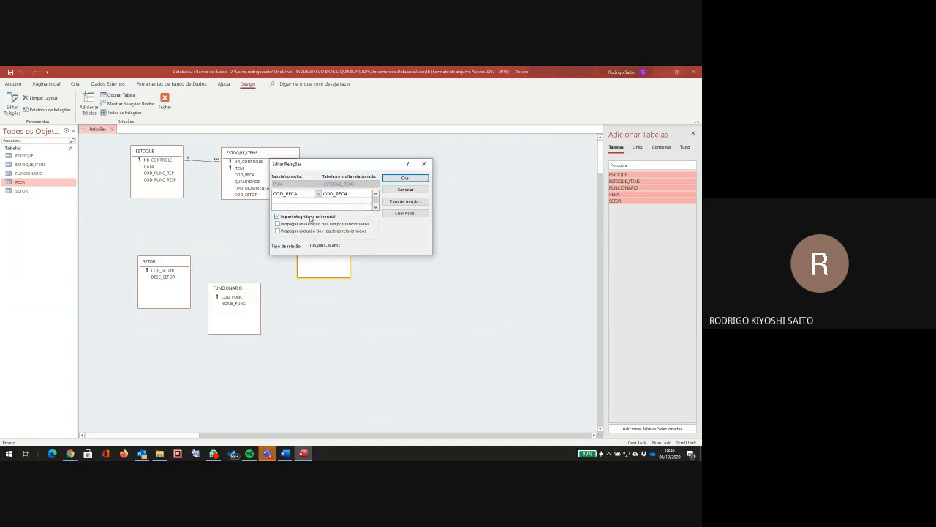
pyautogui.click(405, 178)
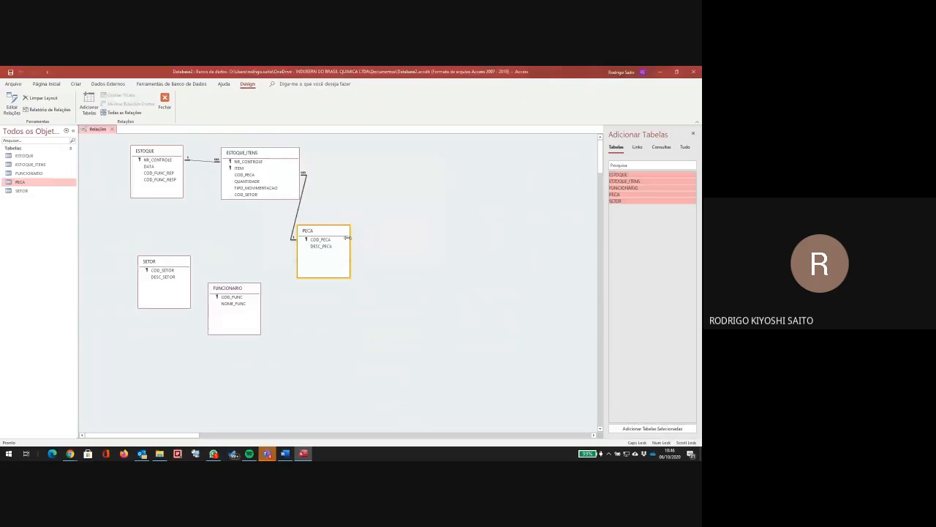
pyautogui.moveTo(347, 238); pyautogui.dragTo(404, 183)
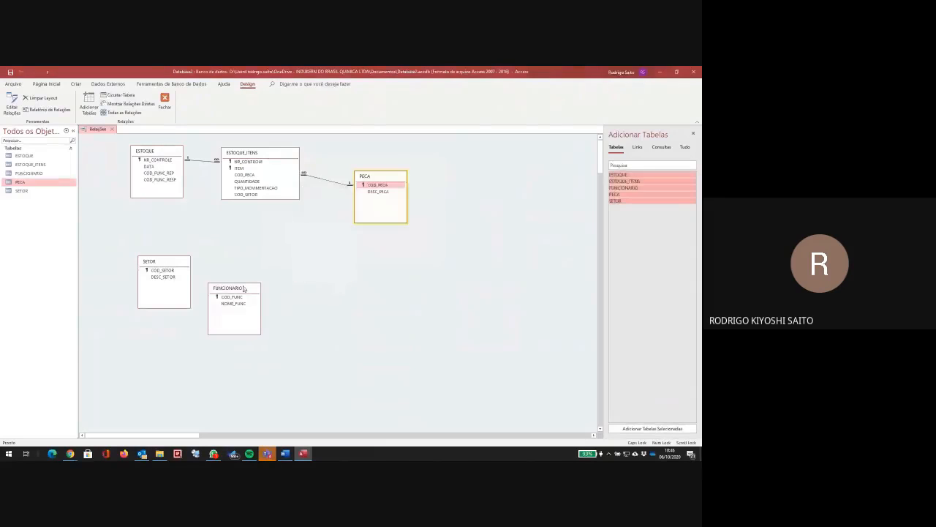
# - Rearrange the diagram so FUNCIONARIO sits below ESTOQUE and SETOR sits below and to the right of ESTOQUE_ITENS
pyautogui.moveTo(244, 289); pyautogui.dragTo(254, 245)
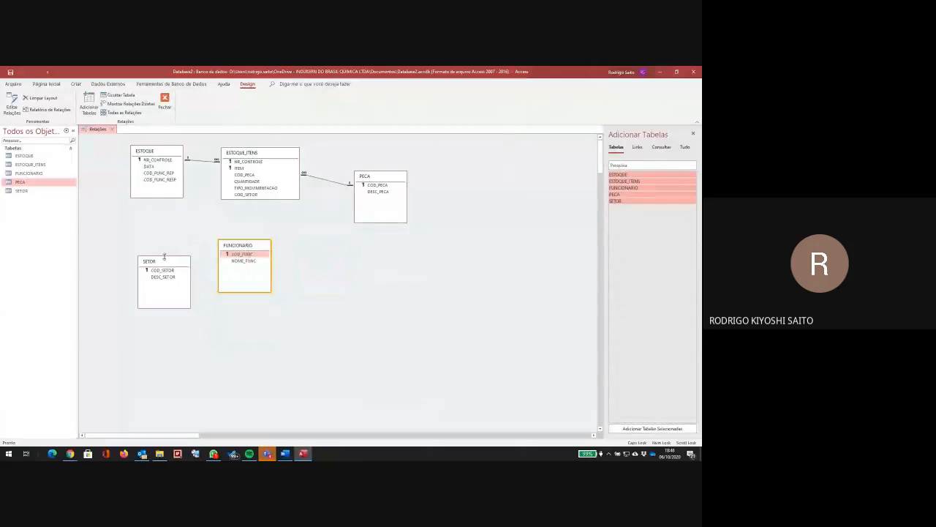
pyautogui.moveTo(164, 263); pyautogui.dragTo(341, 262)
pyautogui.moveTo(259, 252); pyautogui.dragTo(189, 243)
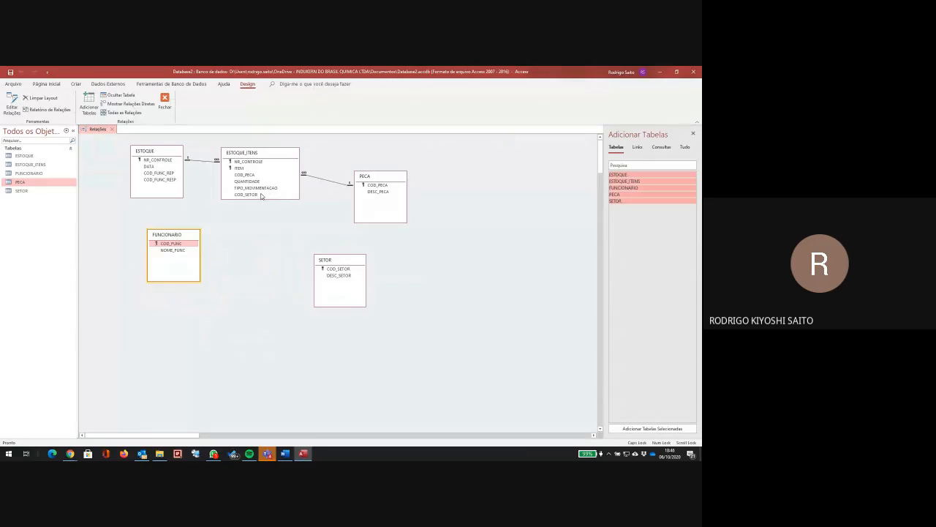
# - Relate COD_SETOR in ESTOQUE_ITENS to COD_SETOR in SETOR with referential integrity enforced, and place SETOR directly below PECA
pyautogui.moveTo(260, 195); pyautogui.dragTo(335, 273)
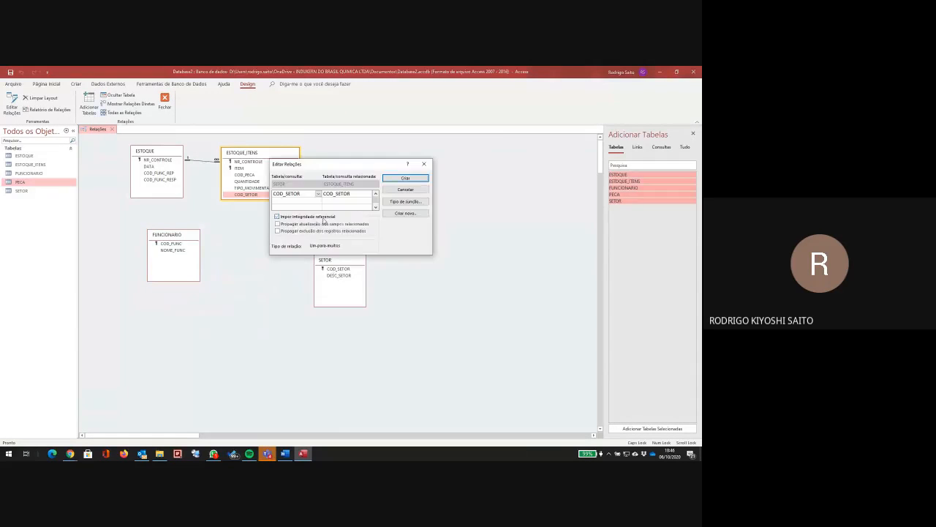
pyautogui.click(414, 179)
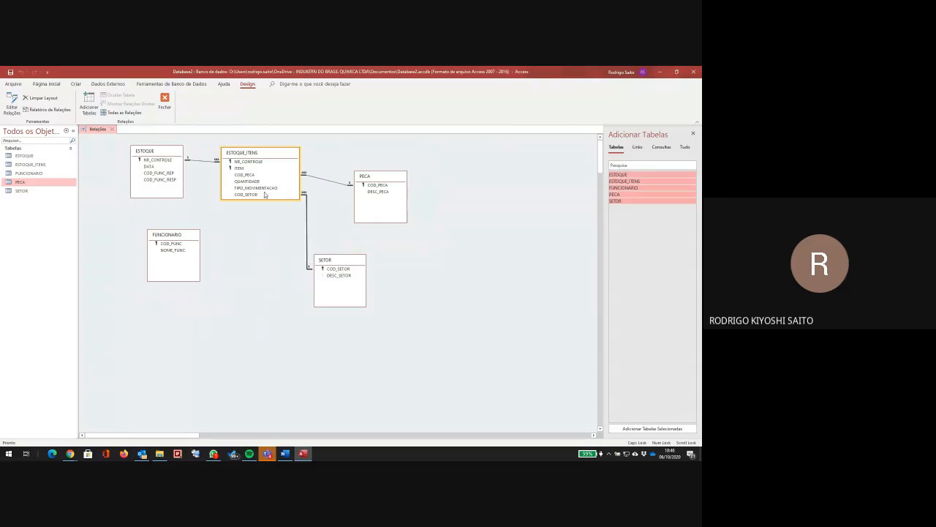
pyautogui.moveTo(338, 260); pyautogui.dragTo(377, 240)
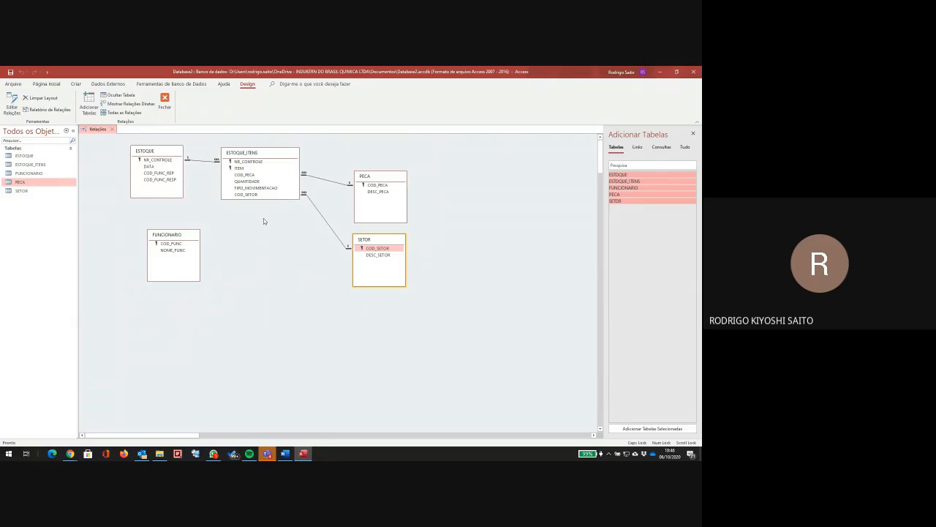
# - Examine the one and many markers on the relationship line between ESTOQUE_ITENS and PECA in a magnified view
pyautogui.click(370, 250)
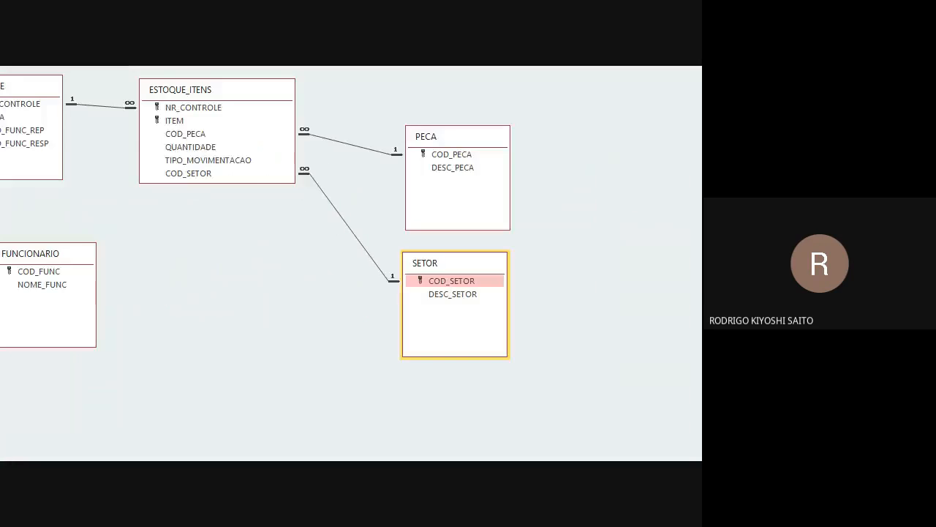
pyautogui.moveTo(343, 139)
pyautogui.mouseDown()
pyautogui.moveTo(326, 143)
pyautogui.moveTo(351, 174)
pyautogui.moveTo(360, 140)
pyautogui.moveTo(344, 139)
pyautogui.mouseUp()
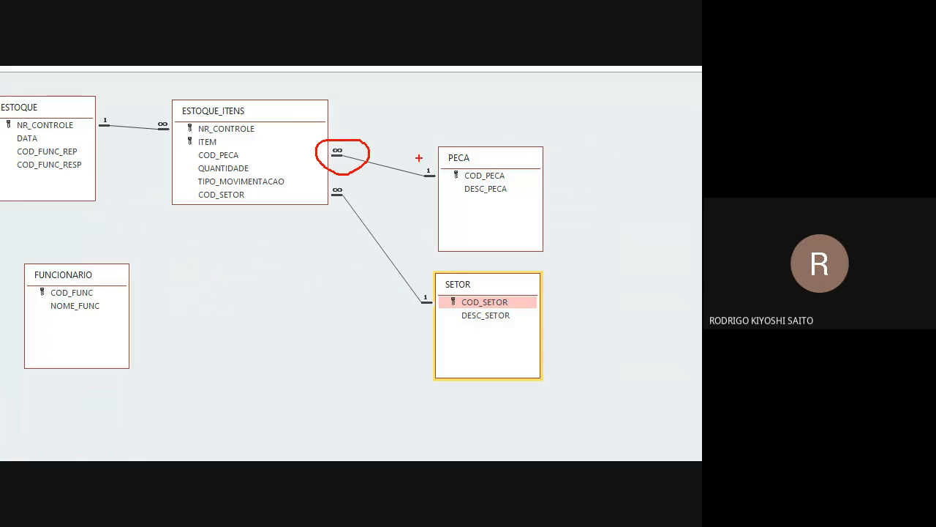
pyautogui.moveTo(418, 156)
pyautogui.mouseDown()
pyautogui.moveTo(443, 197)
pyautogui.moveTo(431, 160)
pyautogui.mouseUp()
pyautogui.press('Escape')
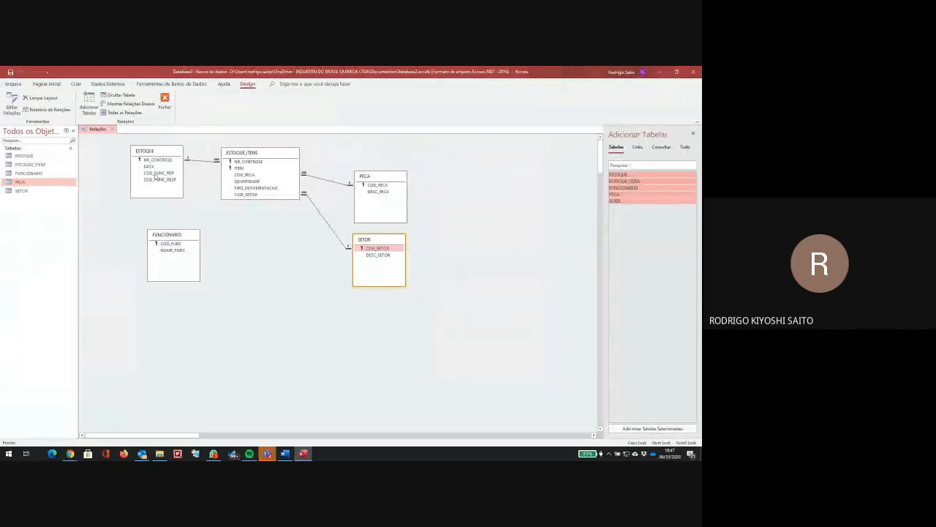
# - Shift ESTOQUE_ITENS right, align ESTOQUE with it, and place FUNCIONARIO below ESTOQUE_ITENS in the relationships diagram
pyautogui.moveTo(175, 238); pyautogui.dragTo(222, 222)
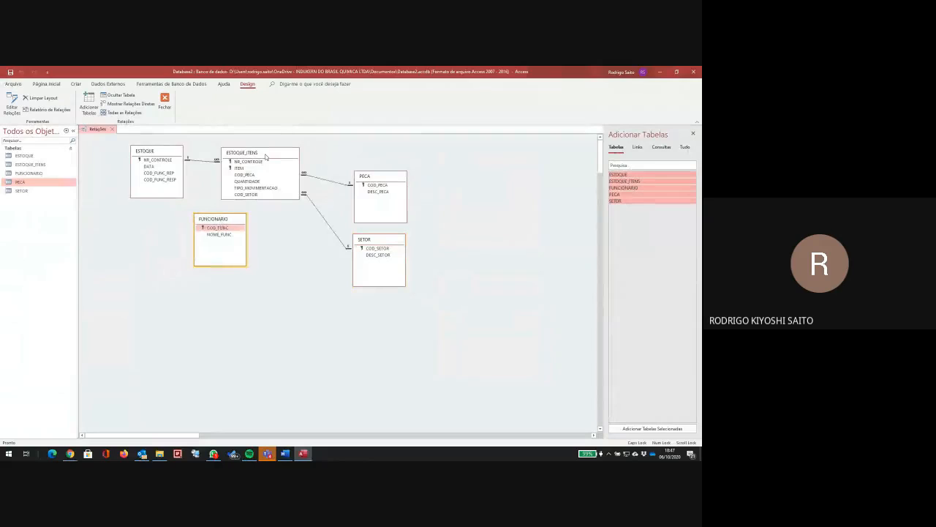
pyautogui.moveTo(266, 155); pyautogui.dragTo(291, 151)
pyautogui.moveTo(242, 219); pyautogui.dragTo(253, 231)
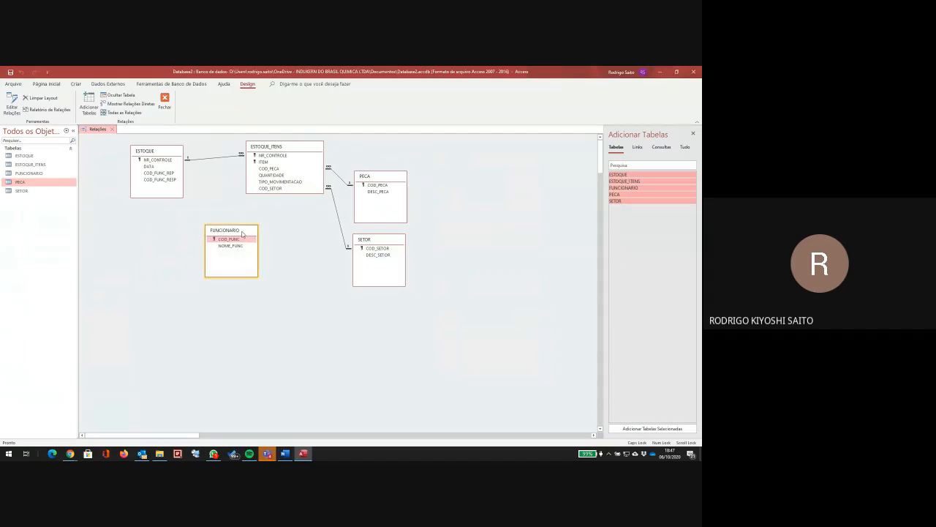
pyautogui.click(151, 145)
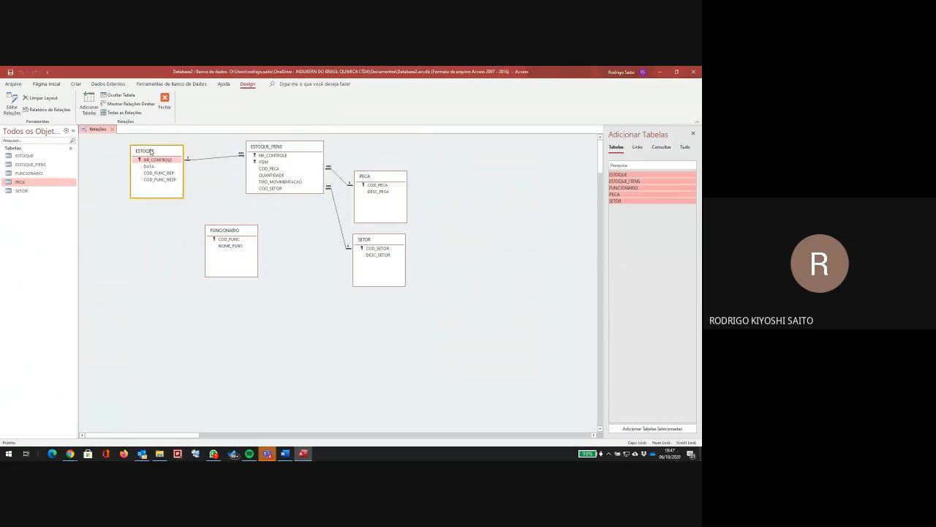
pyautogui.moveTo(151, 151); pyautogui.dragTo(149, 146)
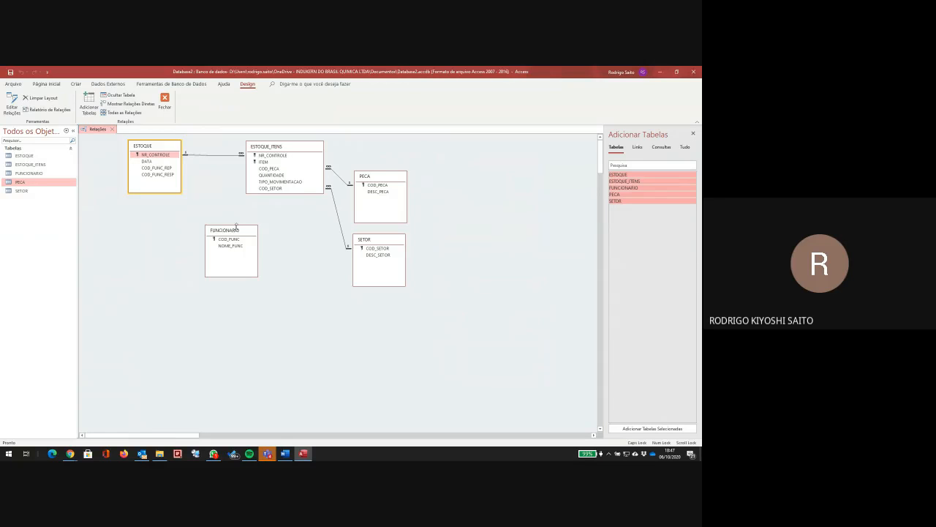
pyautogui.moveTo(236, 233); pyautogui.dragTo(267, 222)
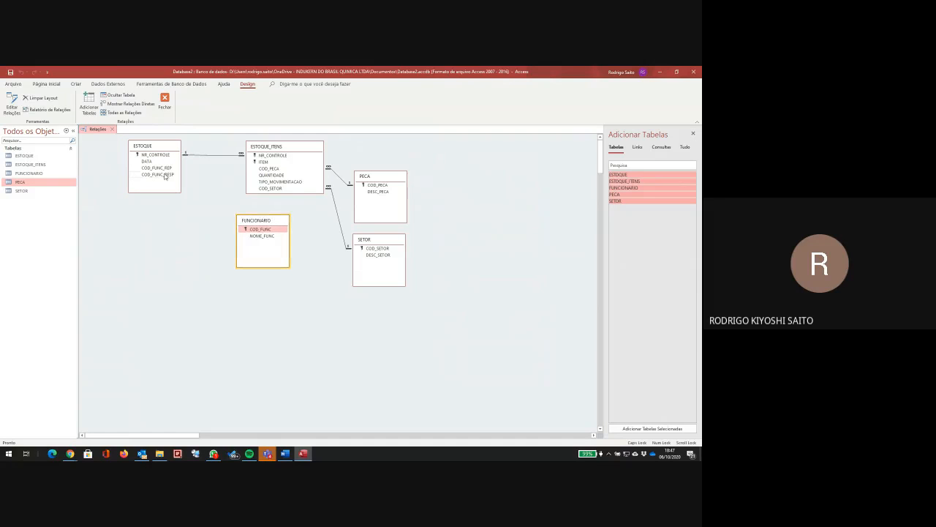
# - Relate COD_FUNC_REP in ESTOQUE to COD_FUNC in FUNCIONARIO with referential integrity enforced, and shift FUNCIONARIO slightly further right
pyautogui.moveTo(165, 170); pyautogui.dragTo(257, 231)
pyautogui.click(284, 218)
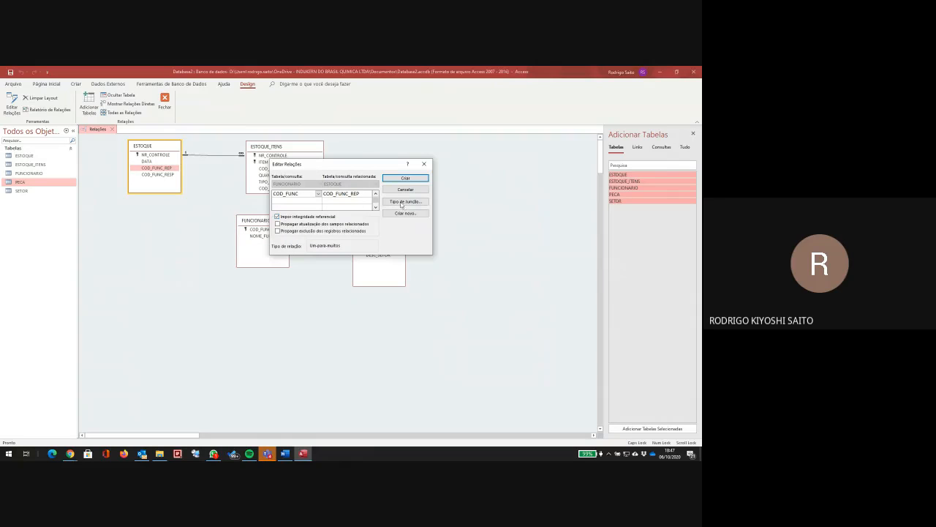
pyautogui.click(401, 180)
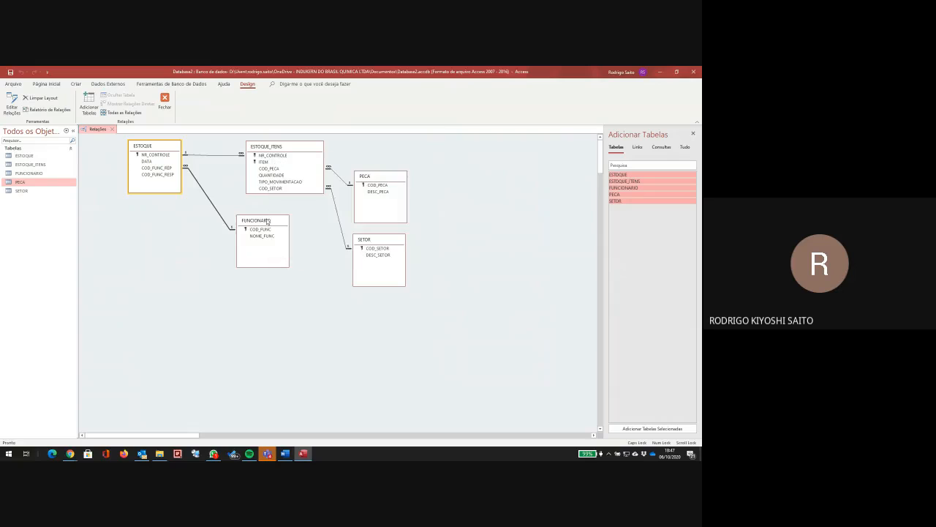
pyautogui.moveTo(254, 222); pyautogui.dragTo(275, 216)
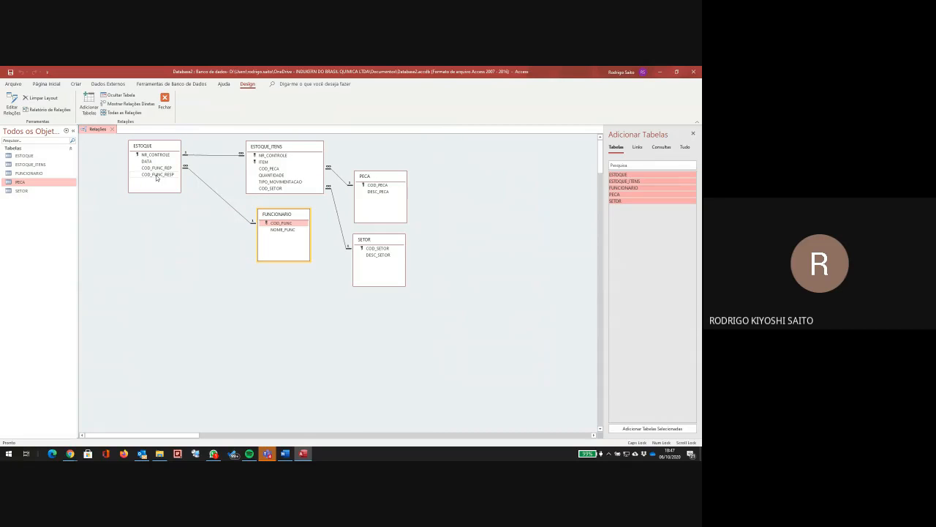
# - Create a separate new relationship from COD_FUNC_RESP in ESTOQUE to COD_FUNC in FUNCIONARIO with referential integrity enforced
pyautogui.moveTo(155, 177); pyautogui.dragTo(280, 226)
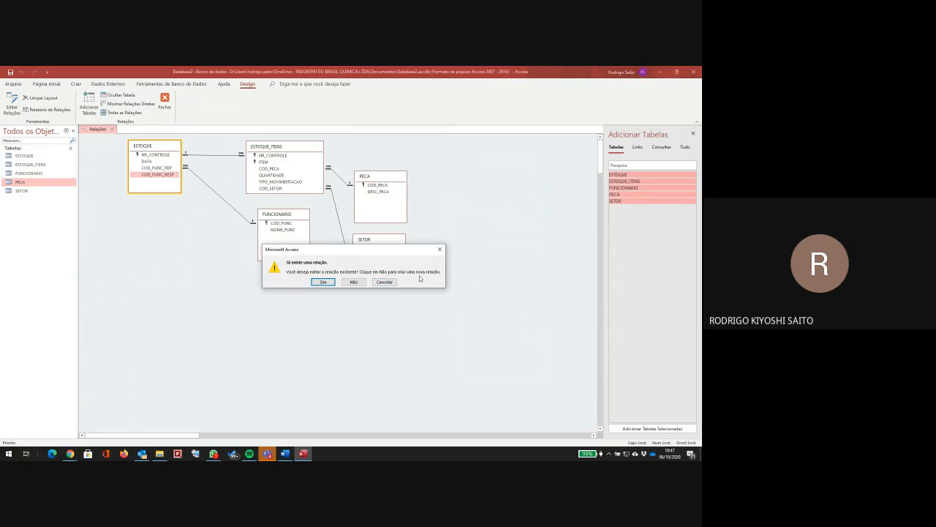
pyautogui.click(353, 282)
pyautogui.click(286, 217)
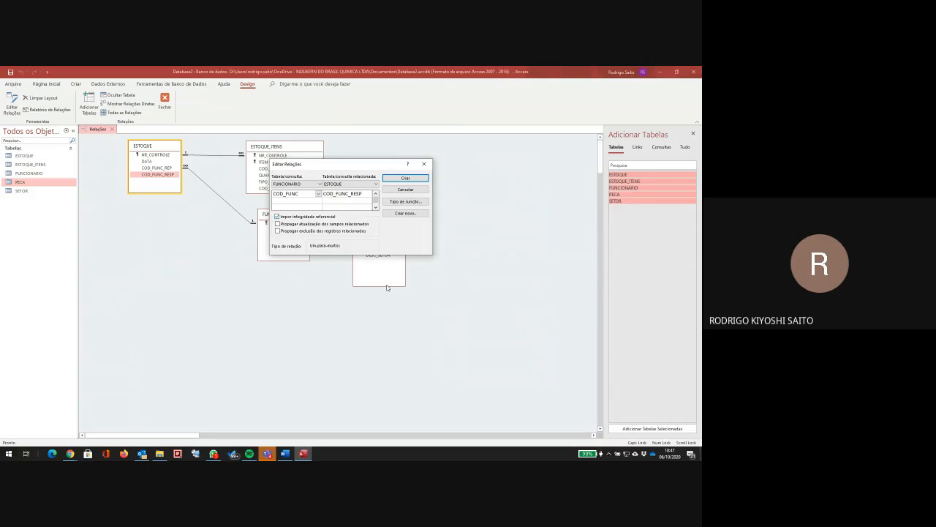
pyautogui.click(405, 178)
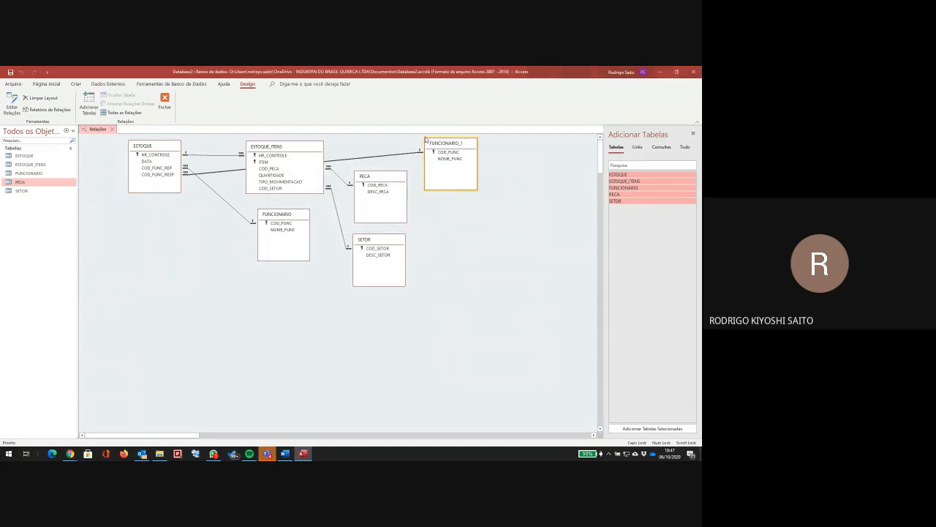
# - Place the duplicate FUNCIONARIO box below the original one and close the relationships diagram
pyautogui.moveTo(437, 146); pyautogui.dragTo(268, 286)
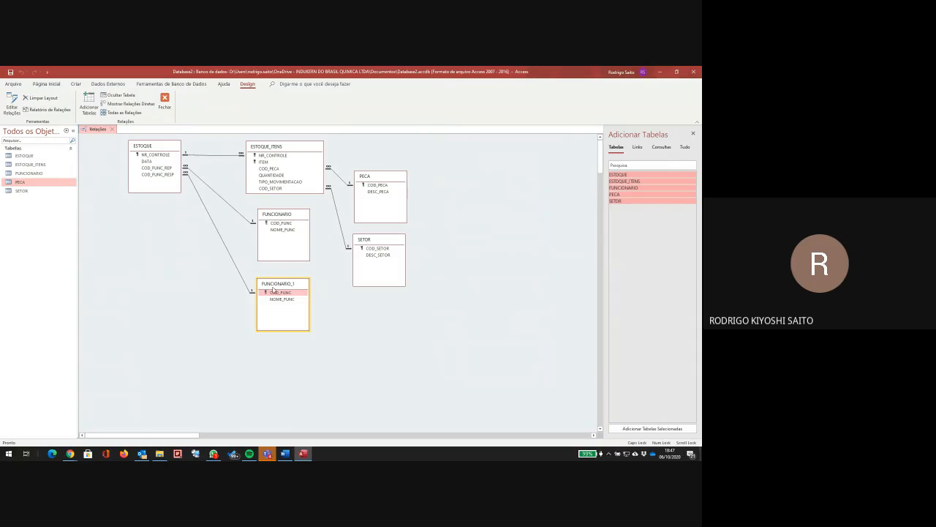
pyautogui.click(310, 269)
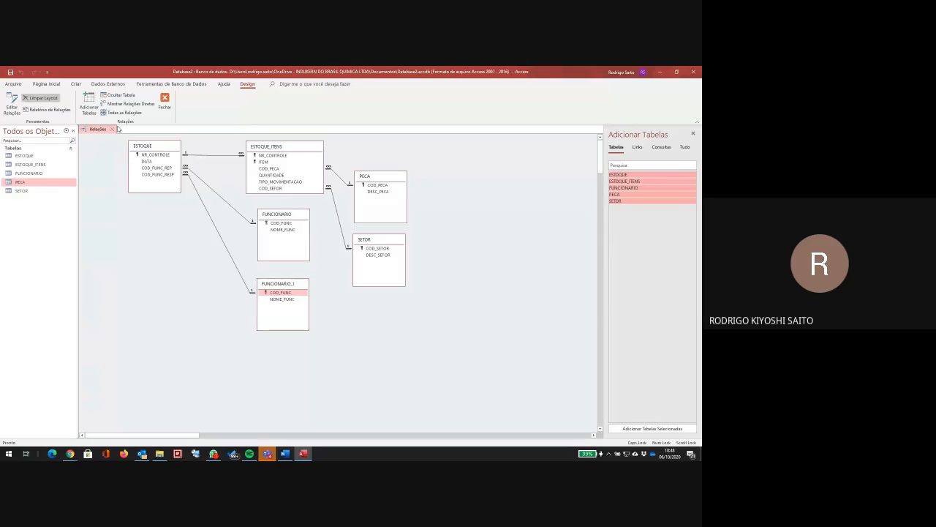
pyautogui.click(164, 104)
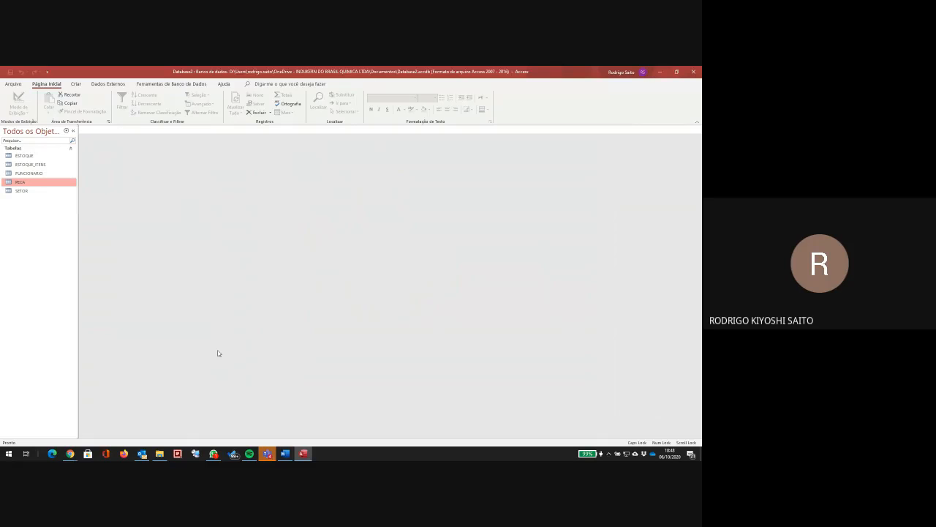
# - Switch to the Word handout, review the related-tables diagram and the instruction after it, and close the document
pyautogui.hotkey('alt', 'Tab')
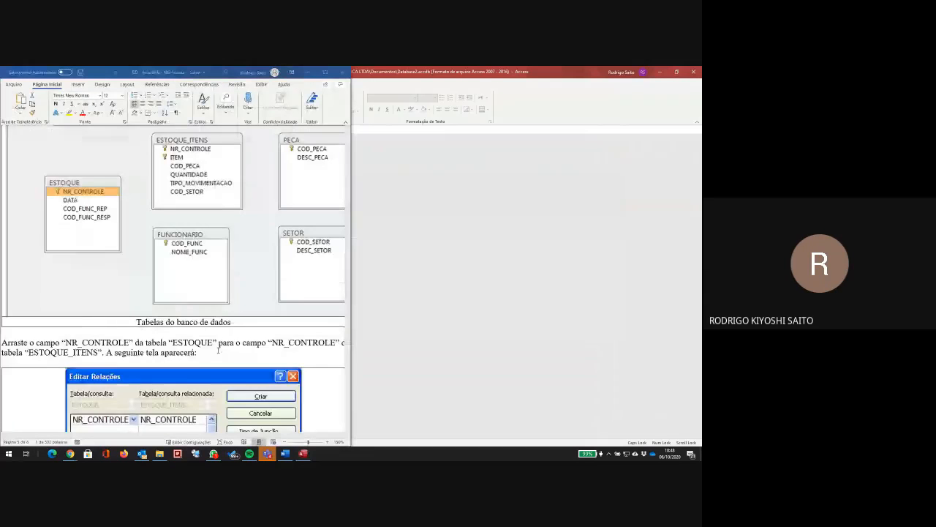
pyautogui.scroll(-15, 218, 351)
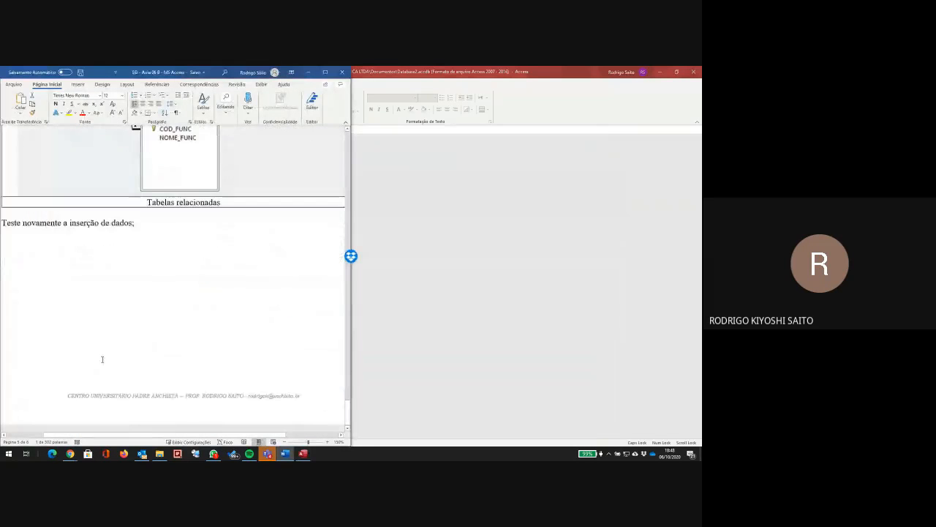
pyautogui.scroll(5, 102, 359)
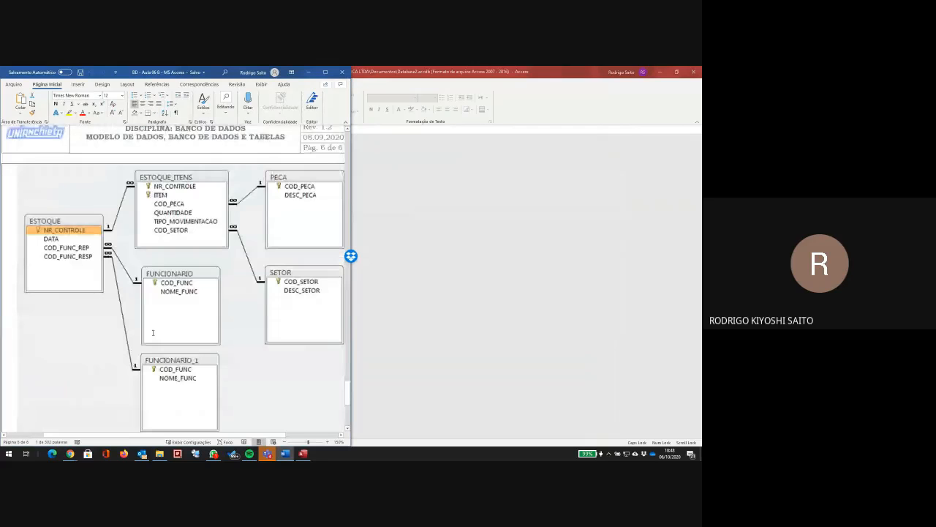
pyautogui.click(340, 72)
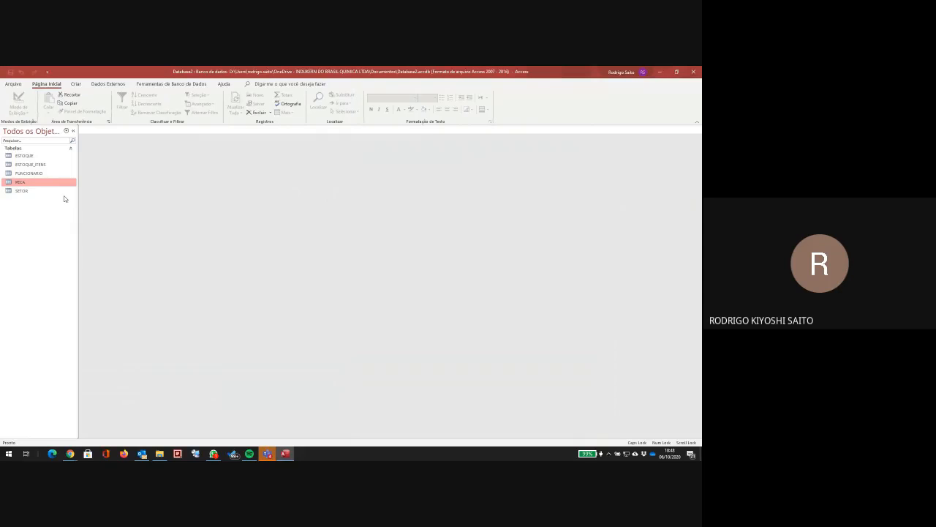
# - Open ESTOQUE and try to add a record with control number 1, date 06/10/2020, COD_FUNC_REP 1 and COD_FUNC_RESP 2
pyautogui.click(31, 157)
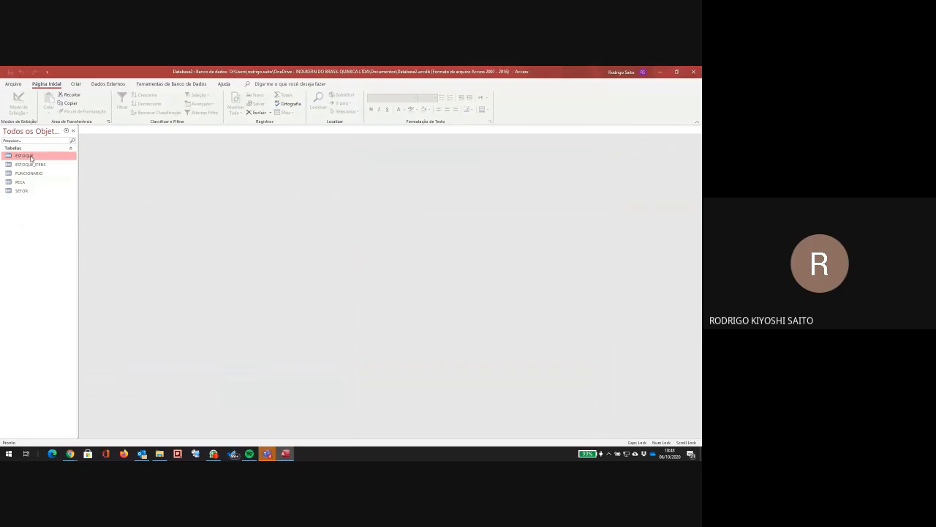
pyautogui.doubleClick(31, 157)
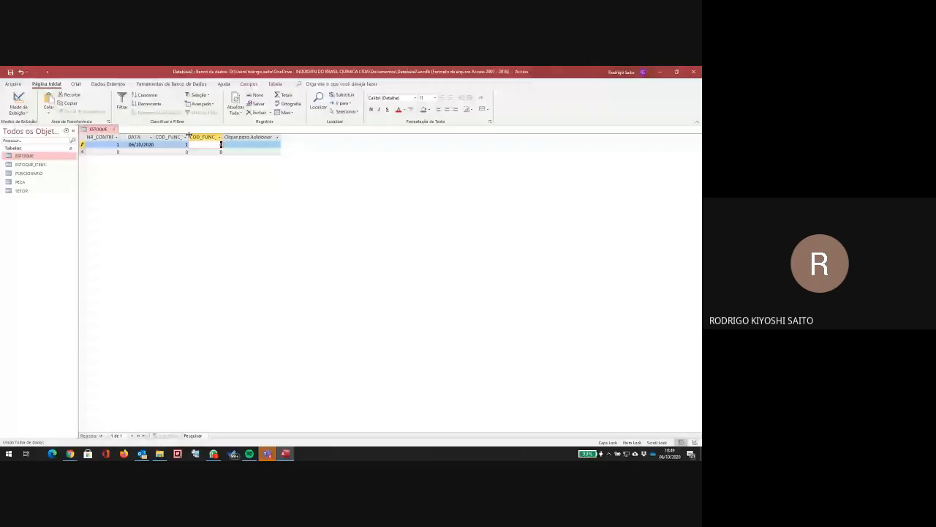
pyautogui.write('2')
pyautogui.press('Return')
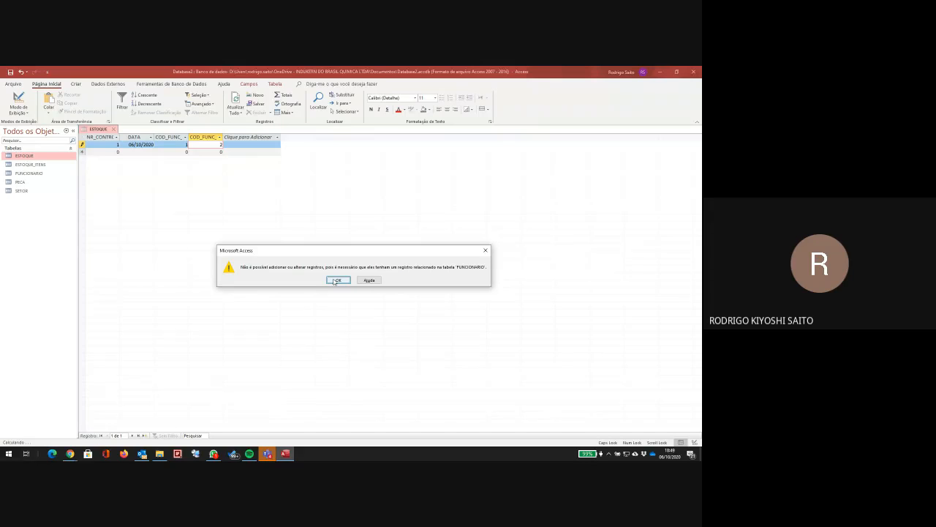
pyautogui.click(337, 280)
pyautogui.press('Escape')
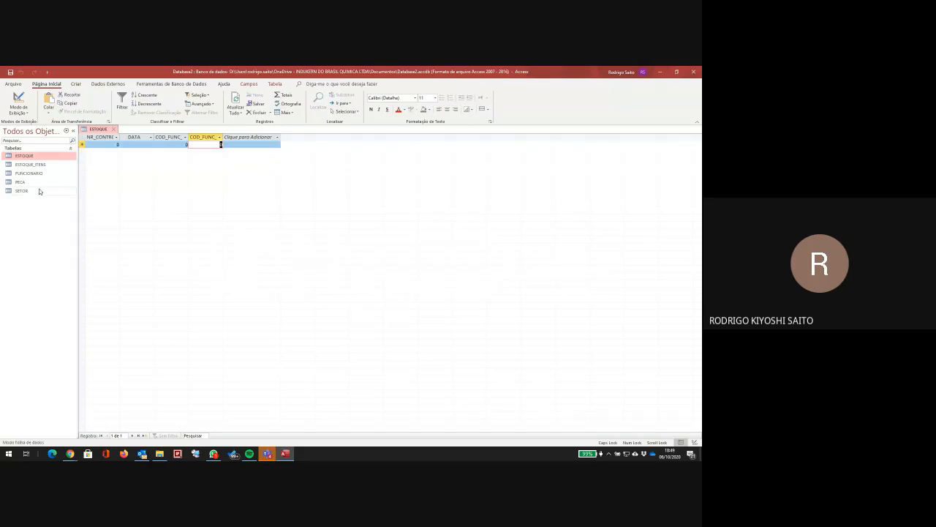
# - Open FUNCIONARIO and add two employee records with COD_FUNC 1 and 2, entering each employee's full name
pyautogui.doubleClick(27, 173)
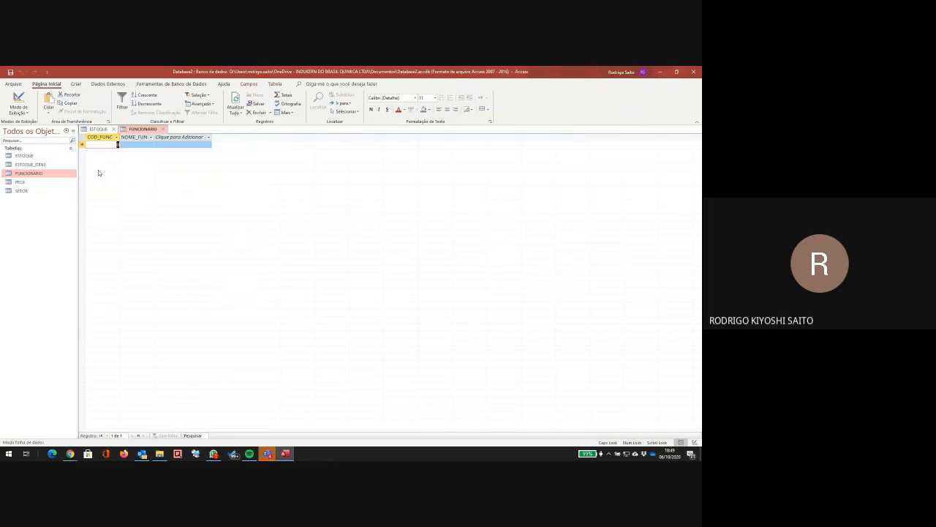
pyautogui.write('1')
pyautogui.press('Tab')
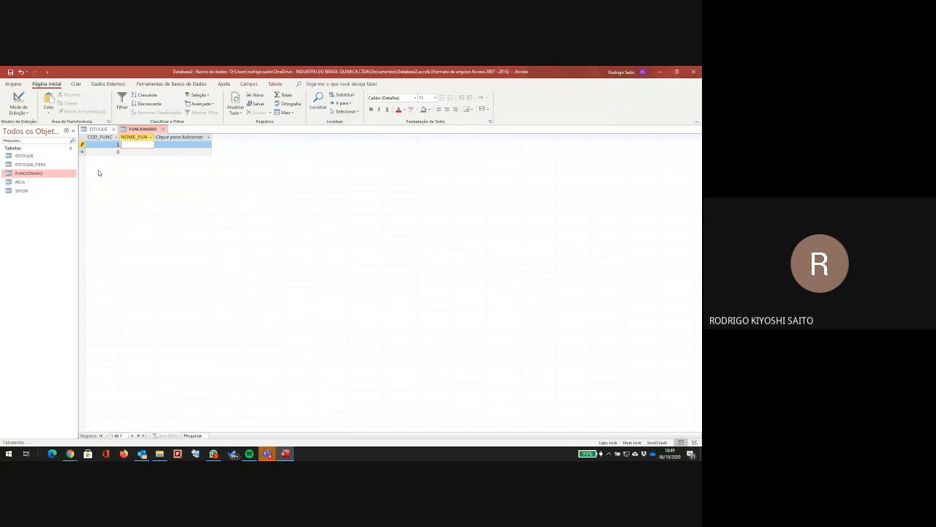
pyautogui.write('JOSE DA SILVA')
pyautogui.press('Tab')
pyautogui.write('2')
pyautogui.press('Tab')
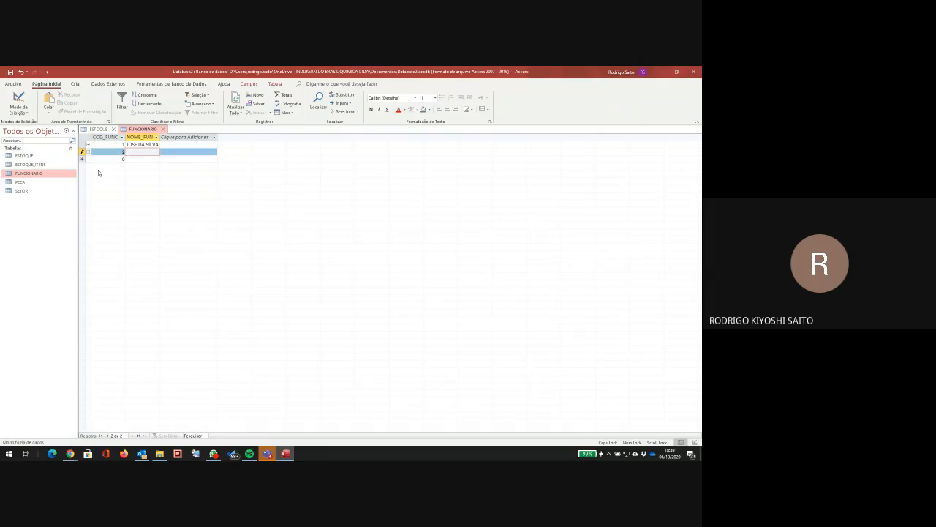
pyautogui.write('ANA SILVEIRA')
pyautogui.press('Tab')
# - Add two more employee records to FUNCIONARIO with COD_FUNC 3 and 4 and each employee's full name
pyautogui.write('3')
pyautogui.press('Tab')
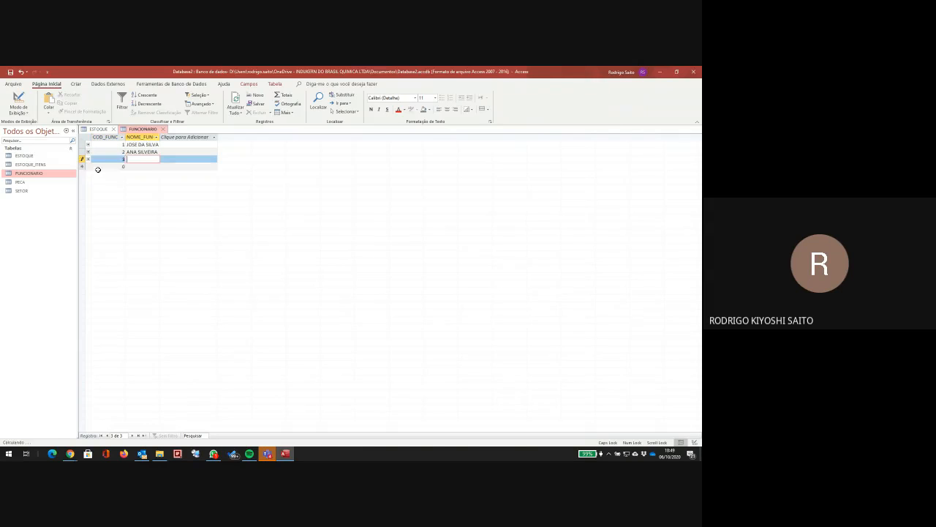
pyautogui.write('MARIA')
pyautogui.write(' GOMES')
pyautogui.press('Tab')
pyautogui.write('1')
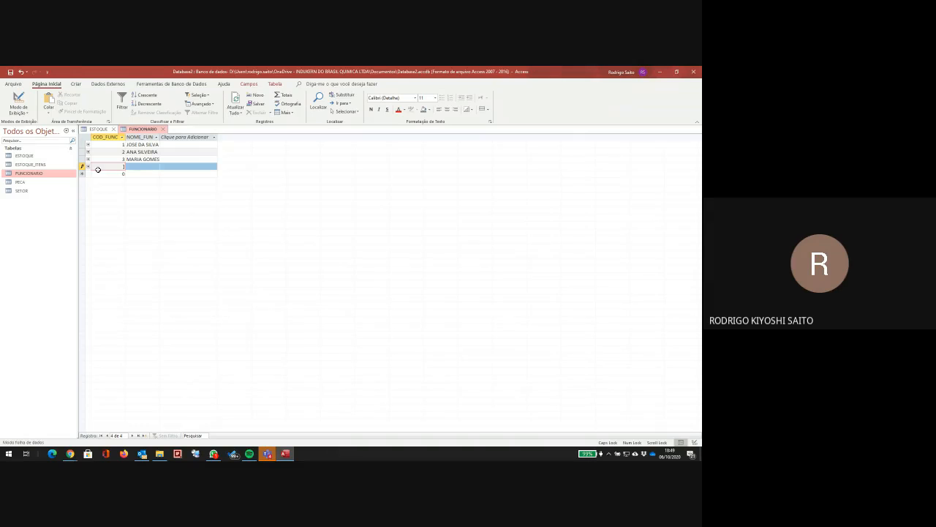
pyautogui.press('Tab')
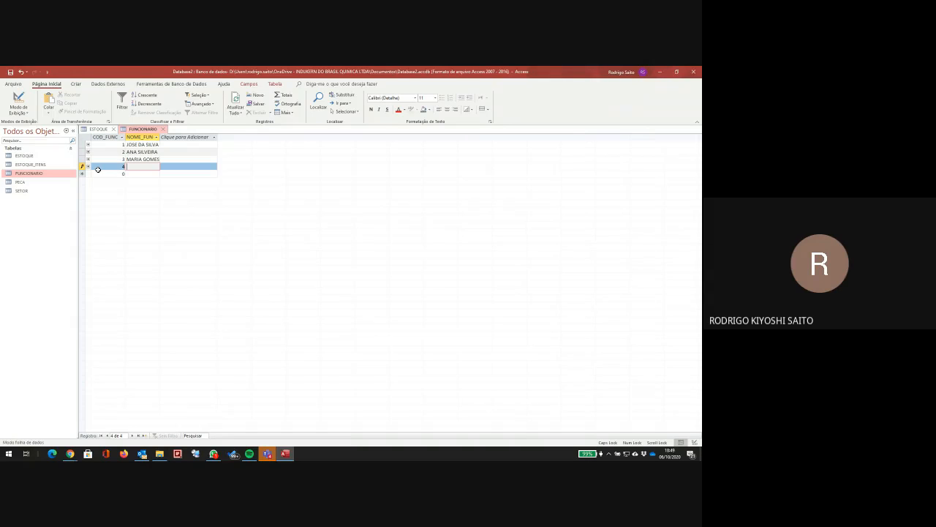
pyautogui.write('JOAO FU')
pyautogui.press('BackSpace')
pyautogui.write('IGUEIRE')
pyautogui.press('Tab')
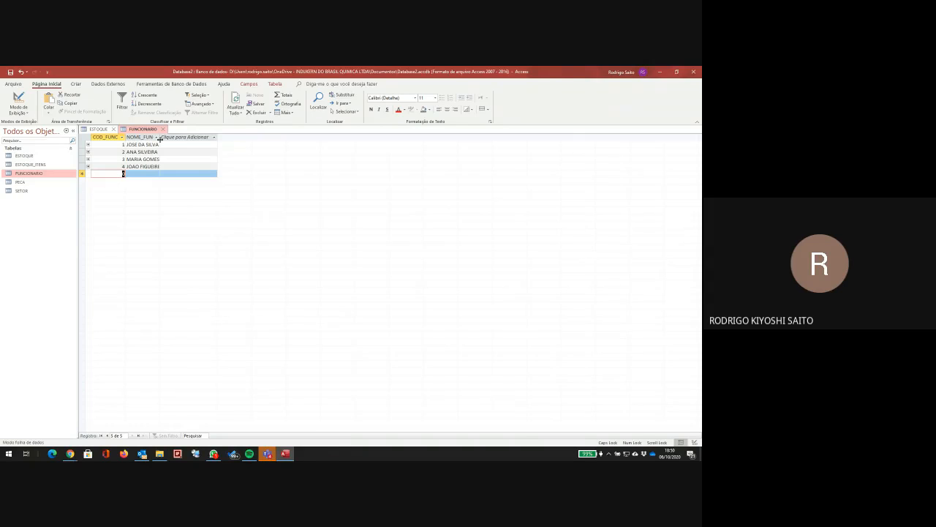
# - Fit the employee name column to its contents and close the FUNCIONARIO table
pyautogui.doubleClick(159, 137)
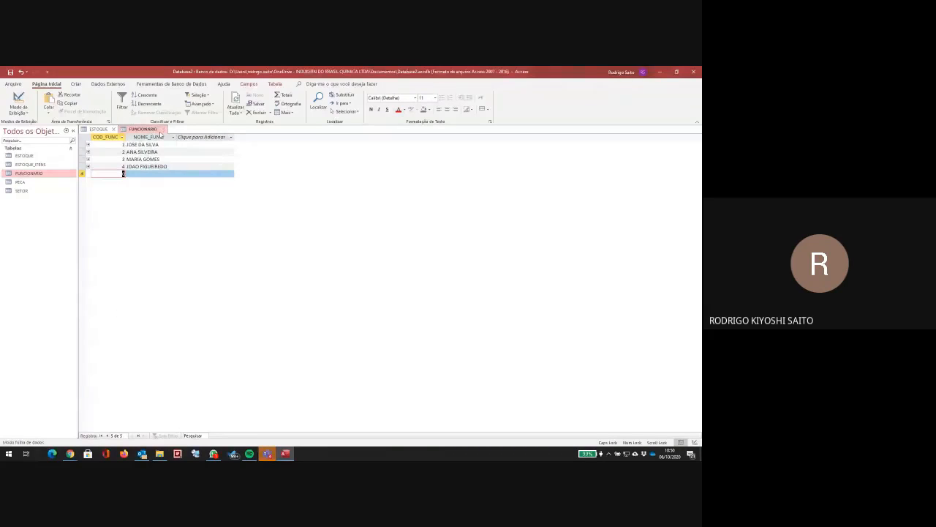
pyautogui.click(163, 129)
pyautogui.click(324, 280)
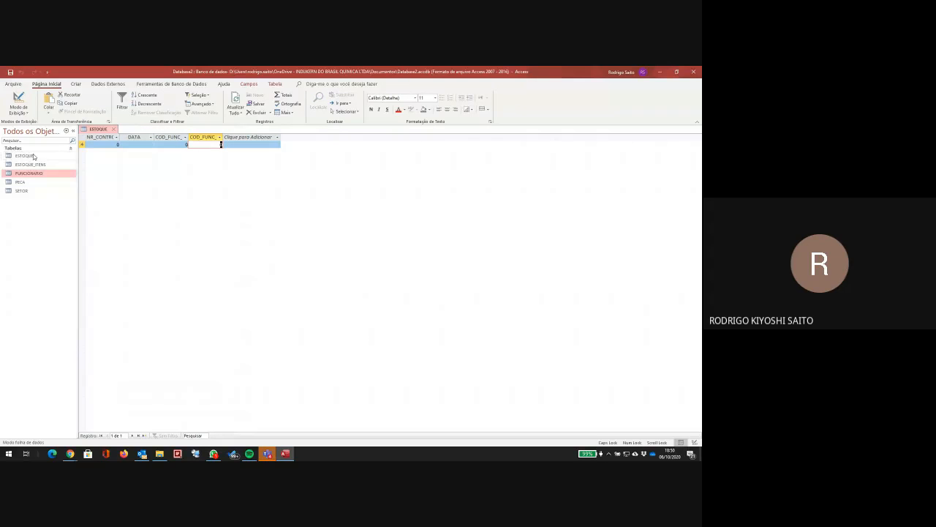
# - Add an ESTOQUE record with control number 1, date 06/10/2020, COD_FUNC_REP 1 and COD_FUNC_RESP 2
pyautogui.doubleClick(34, 156)
pyautogui.press('Tab')
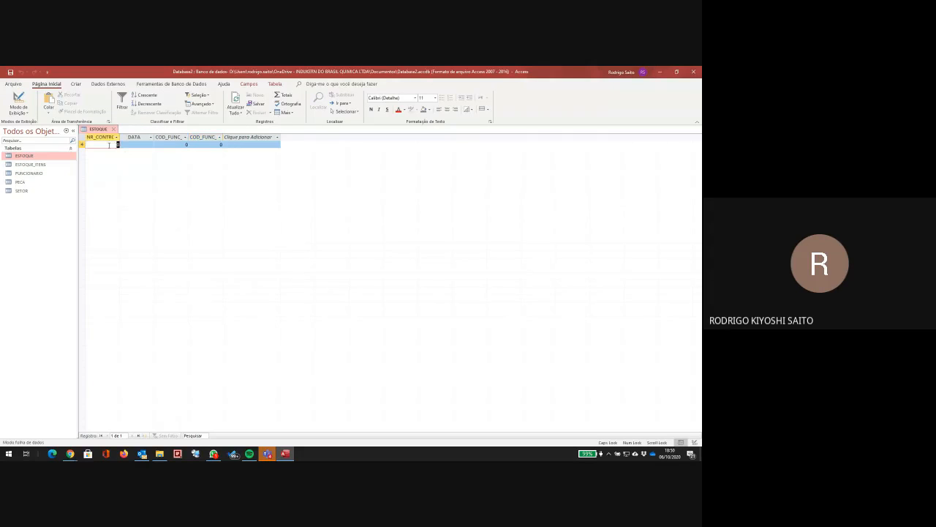
pyautogui.write('1')
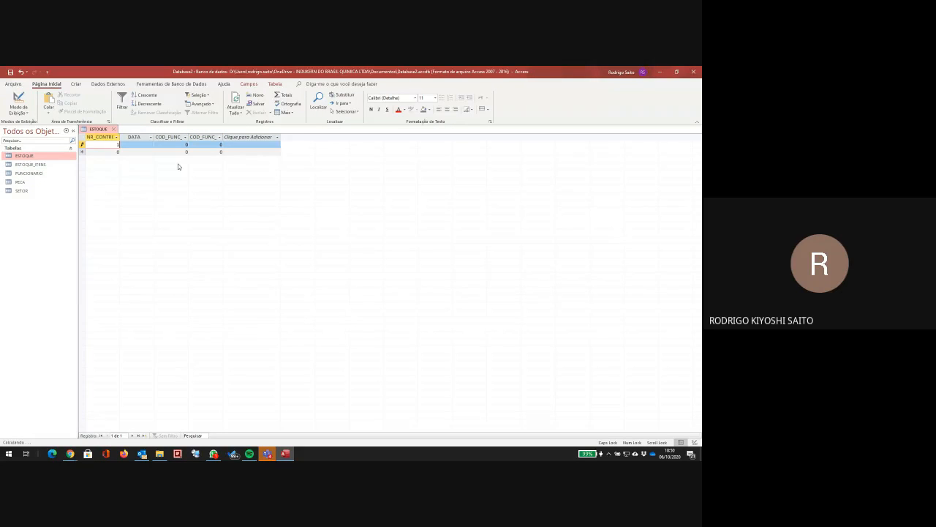
pyautogui.press('Tab')
pyautogui.write('06/10/2020')
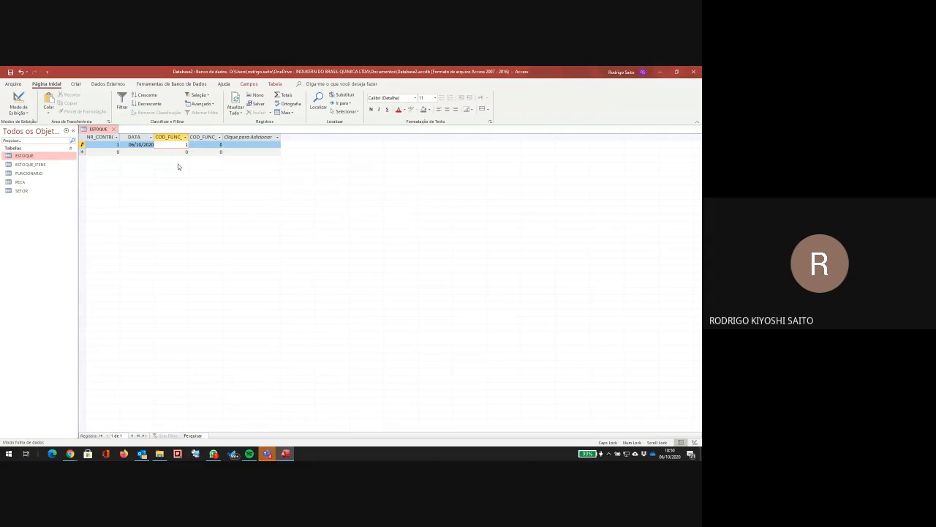
pyautogui.write('1')
pyautogui.press('Tab')
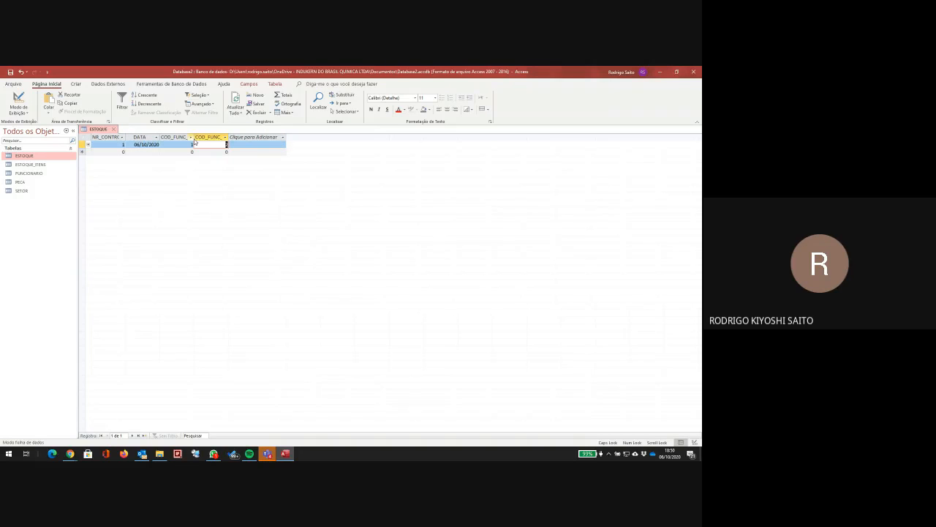
# - Widen the COD_FUNC_REP and COD_FUNC_RESP columns in ESTOQUE to show their full headings
pyautogui.moveTo(193, 139); pyautogui.dragTo(216, 141)
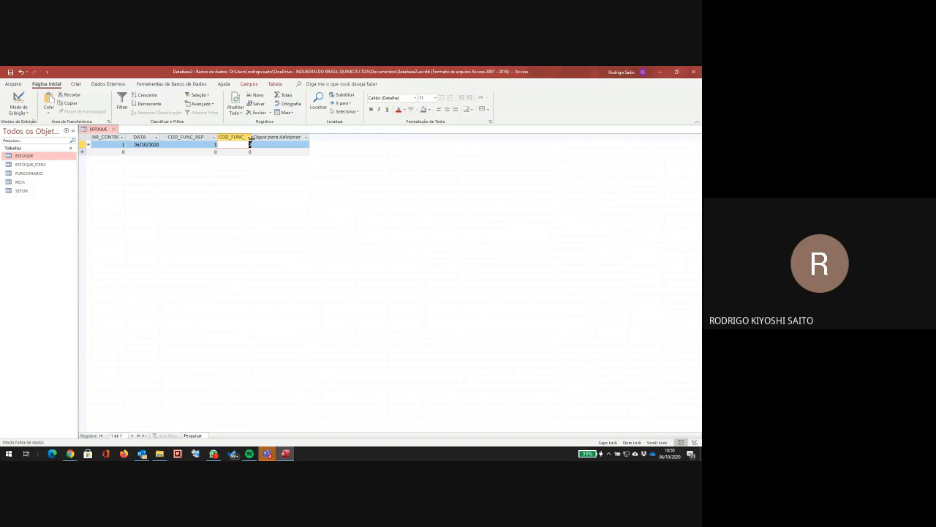
pyautogui.doubleClick(251, 139)
pyautogui.click(272, 138)
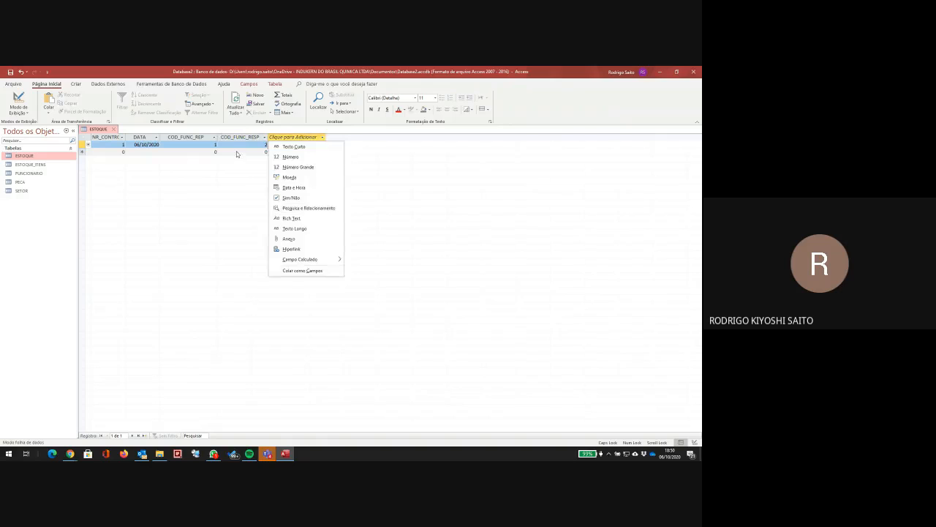
pyautogui.press('Escape')
pyautogui.click(262, 146)
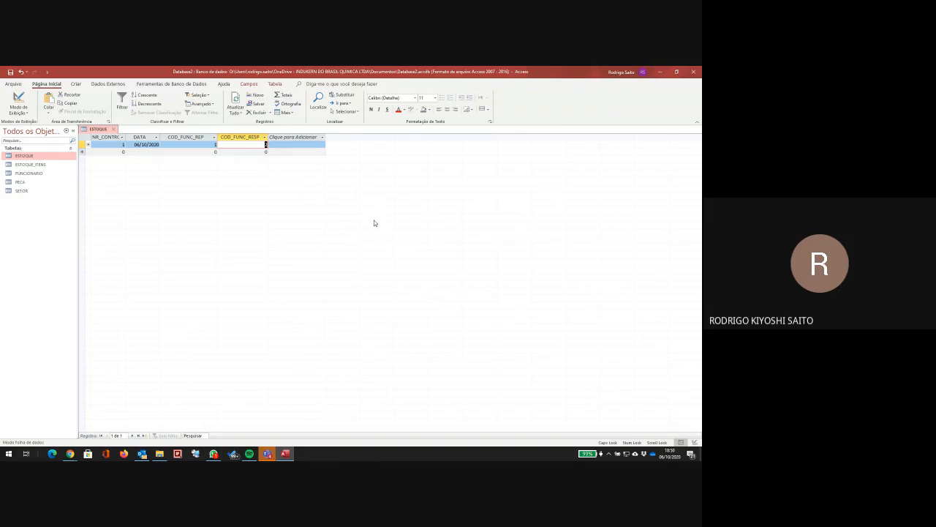
# - Try to change COD_FUNC_RESP of the ESTOQUE record to the unregistered code 5, and set it back to 2
pyautogui.write('5')
pyautogui.press('Return')
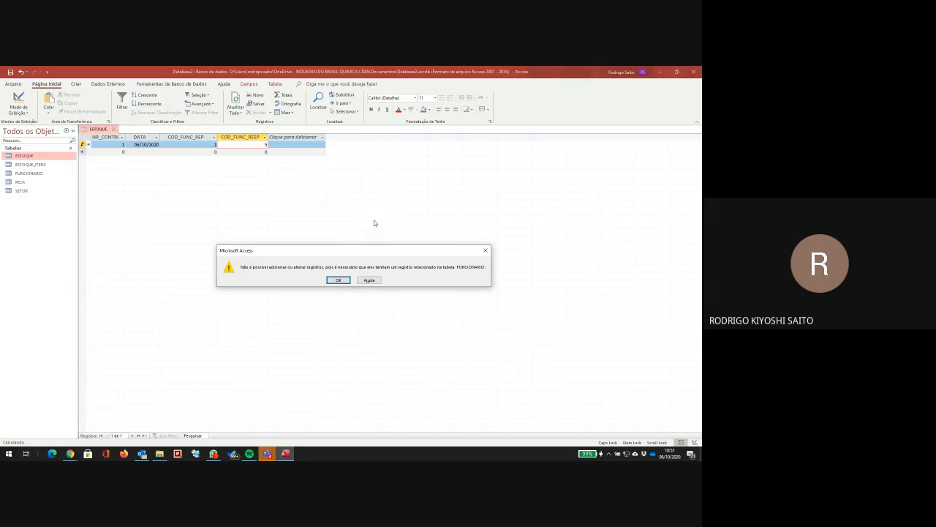
pyautogui.press('Return')
pyautogui.write('2')
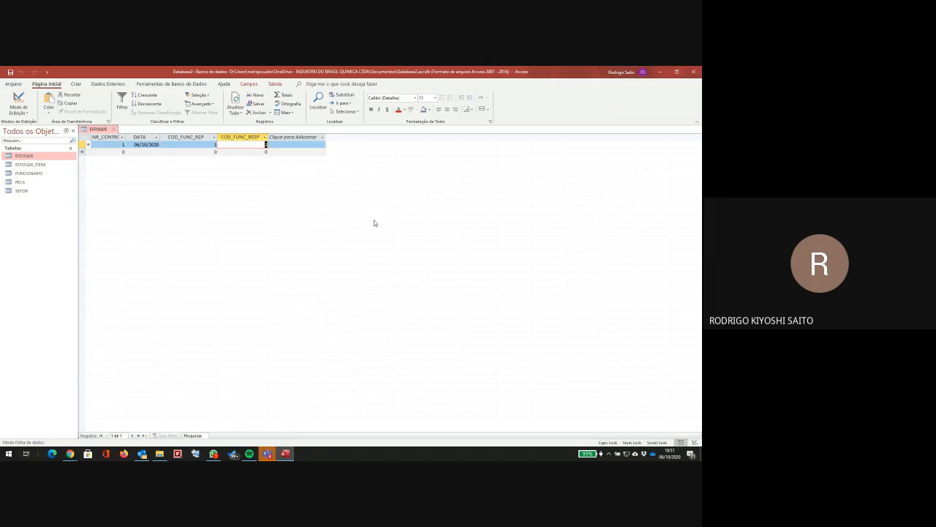
pyautogui.press('Tab')
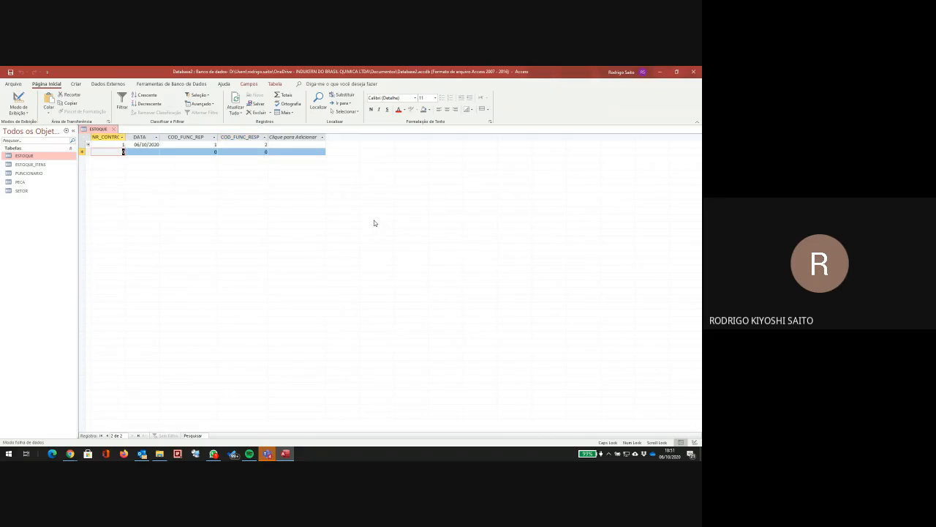
# - Open PECA and add the parts LAPIS with COD_PECA 1 and BORRACHA with COD_PECA 2
pyautogui.doubleClick(23, 183)
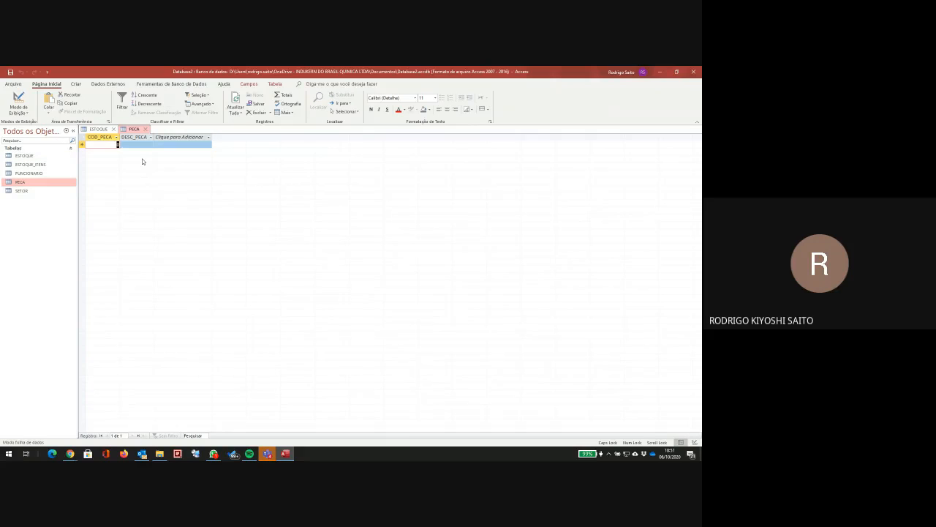
pyautogui.write('1')
pyautogui.press('Tab')
pyautogui.write('LAPIS')
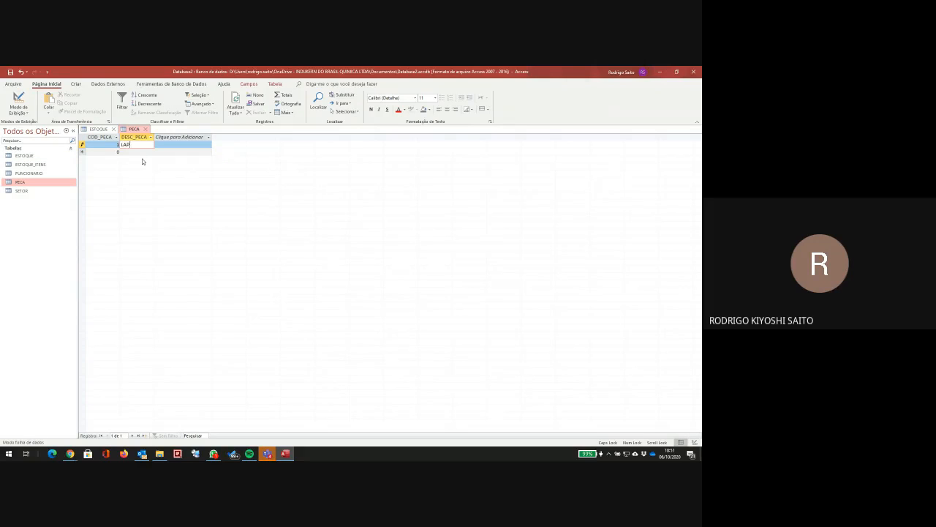
pyautogui.press('Tab')
pyautogui.write('2')
pyautogui.press('Tab')
pyautogui.write('BO')
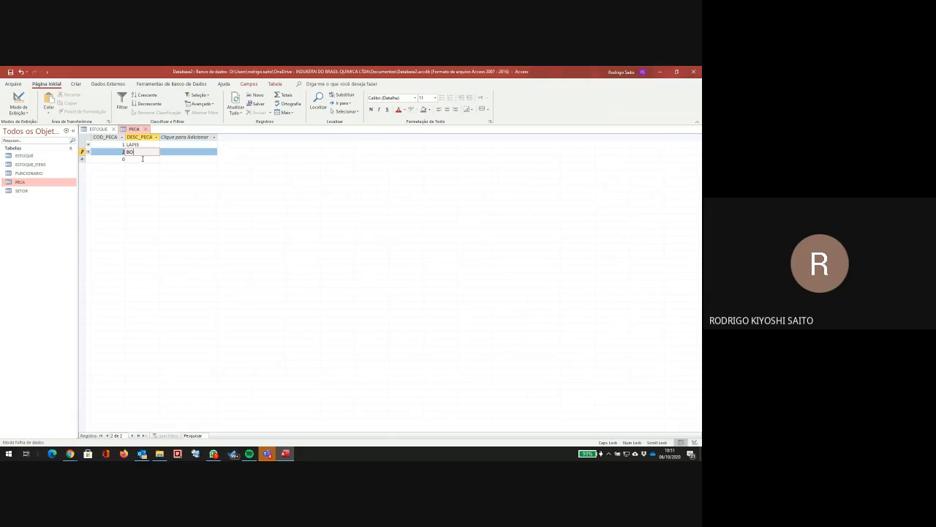
pyautogui.write('RRACHA')
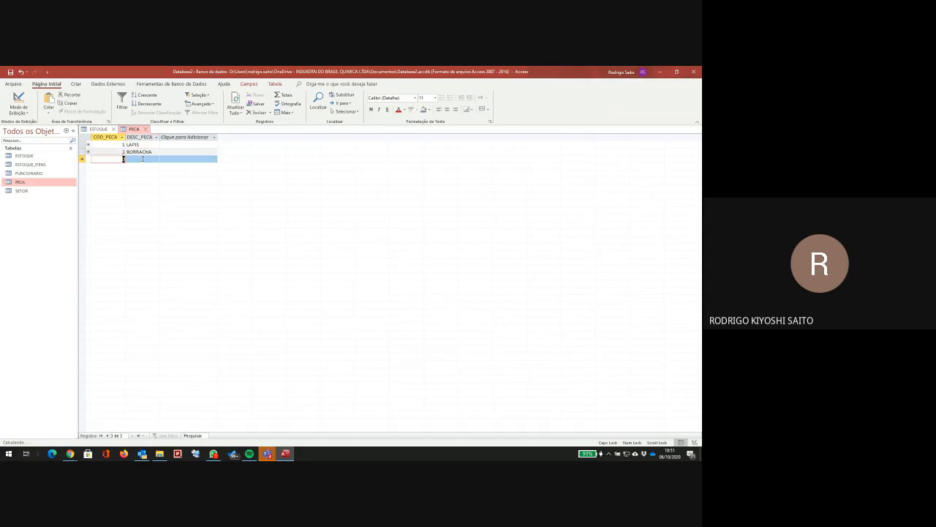
pyautogui.press('Return')
# - Add the parts APAGADOR with COD_PECA 3 and APONTADOR with COD_PECA 4 to PECA
pyautogui.write('3')
pyautogui.press('Return')
pyautogui.write('APAGADOR')
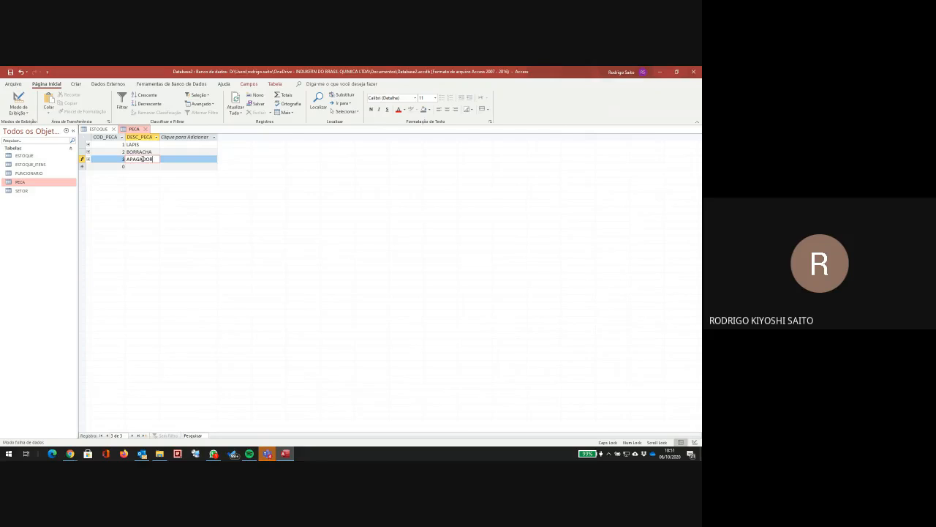
pyautogui.press('Return')
pyautogui.write('4')
pyautogui.press('Return')
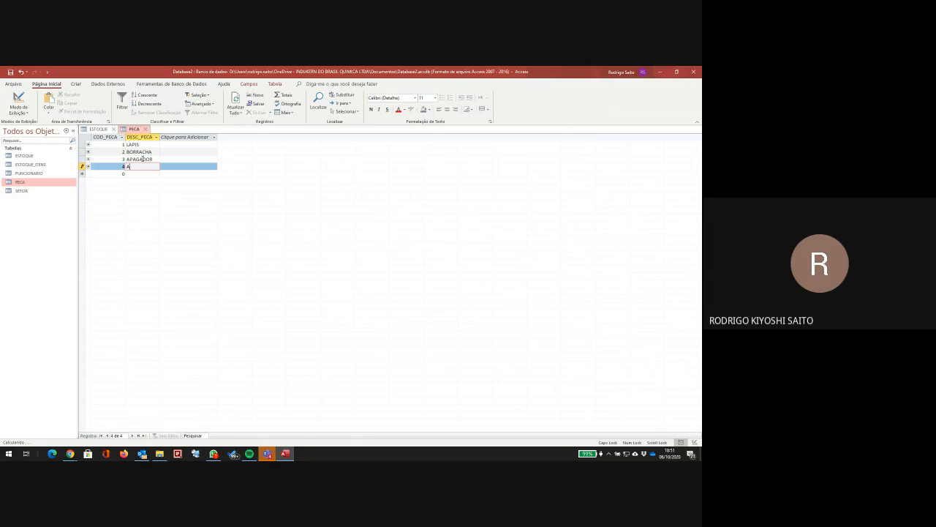
pyautogui.write('APONTADOR')
pyautogui.press('Return')
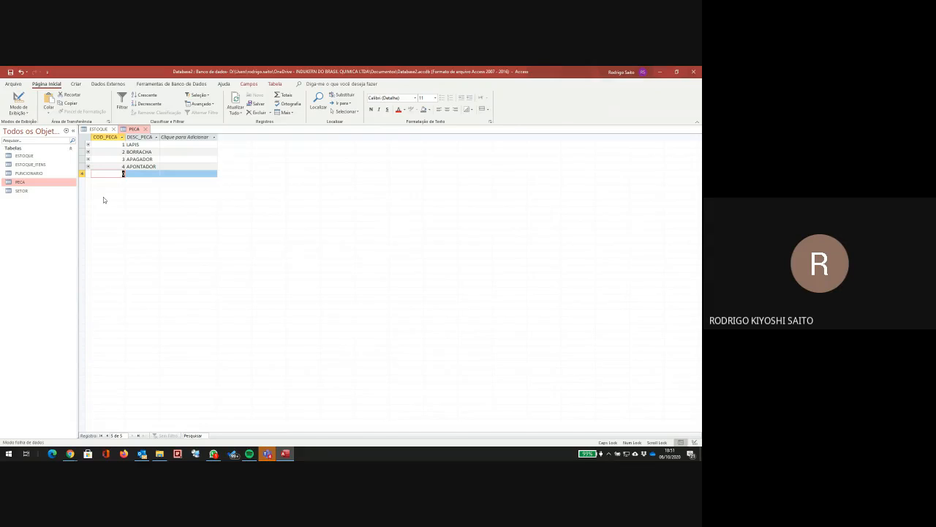
# - Open SETOR and add the sectors ADMINISTRATIVO with COD_SETOR 1 and FINANCEIRO with COD_SETOR 2
pyautogui.doubleClick(37, 191)
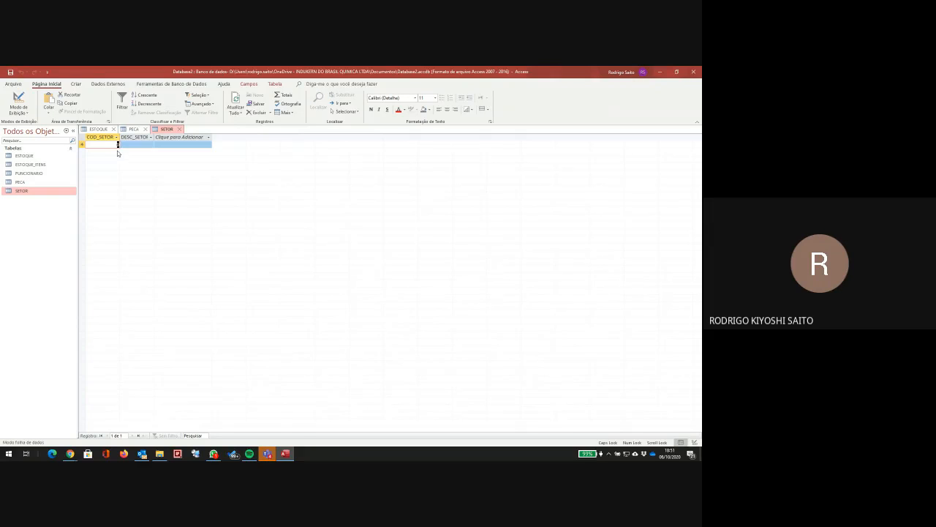
pyautogui.write('1')
pyautogui.press('Tab')
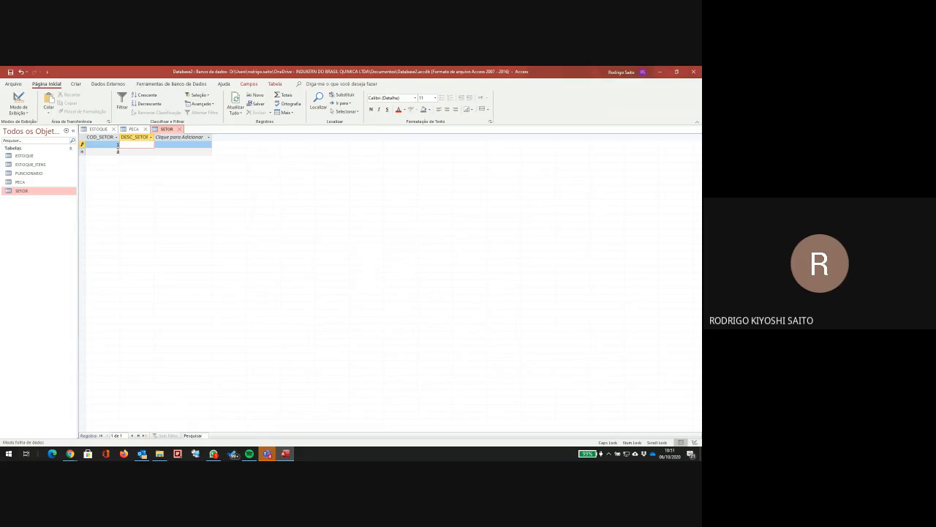
pyautogui.write('ADMINISTRATIVO')
pyautogui.press('Tab')
pyautogui.write('2')
pyautogui.press('Tab')
pyautogui.write('FI')
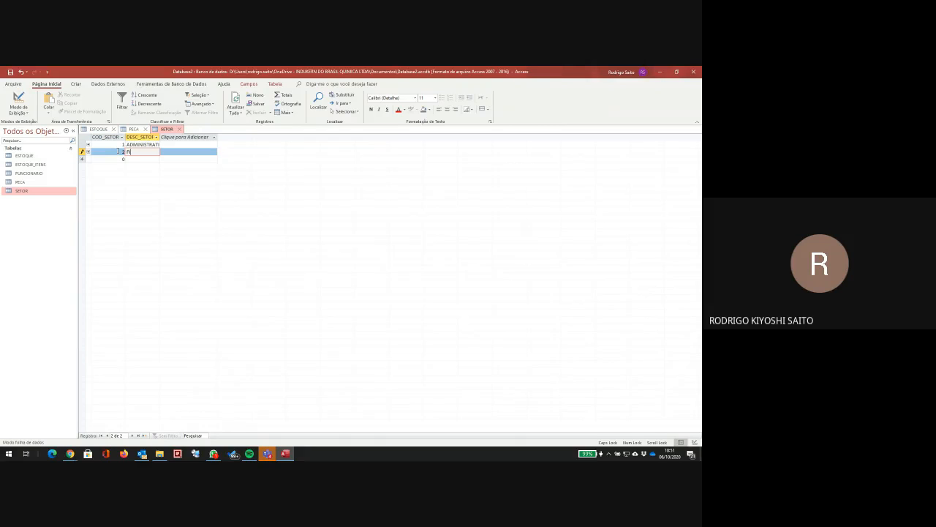
pyautogui.write('NANCEIRO')
pyautogui.hotkey('shift', 'Tab')
pyautogui.press('Up')
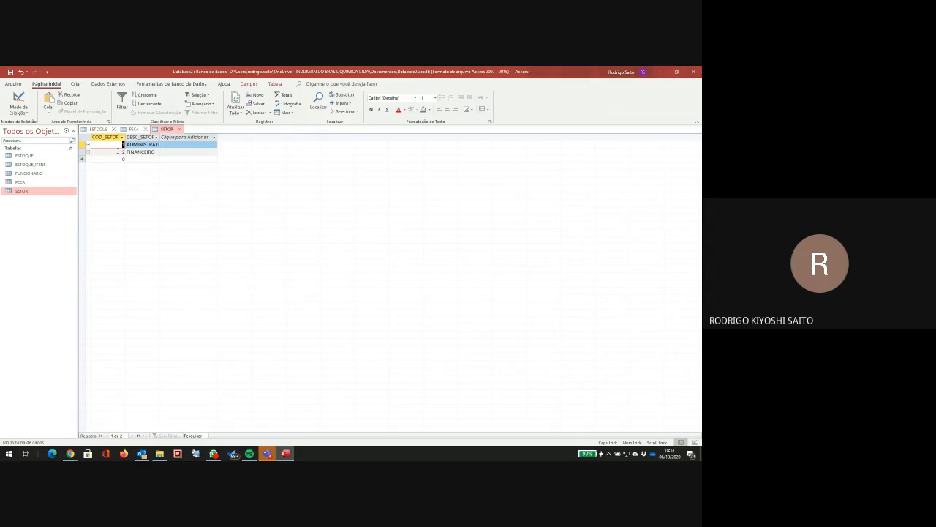
# - Open ESTOQUE_ITENS and widen the NR_CONTROLE column to show its full heading
pyautogui.click(24, 165)
pyautogui.doubleClick(24, 165)
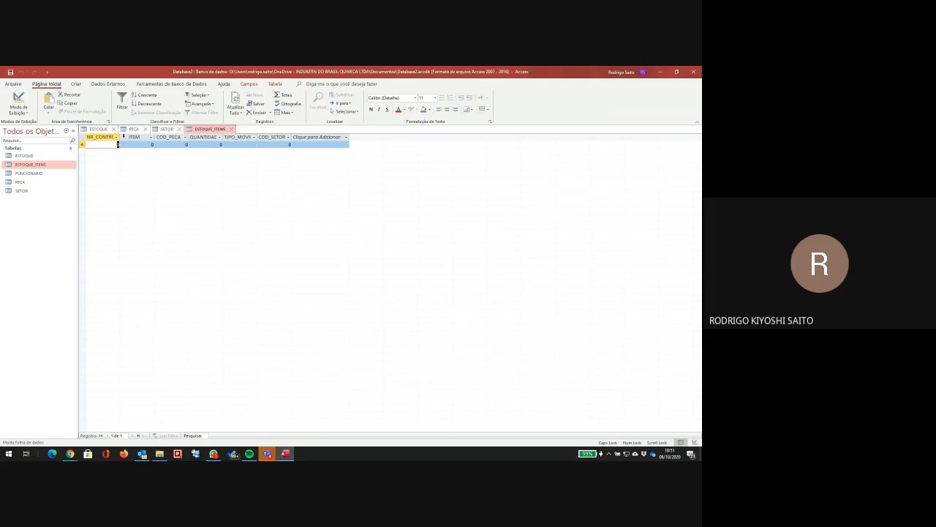
pyautogui.moveTo(121, 136); pyautogui.dragTo(132, 137)
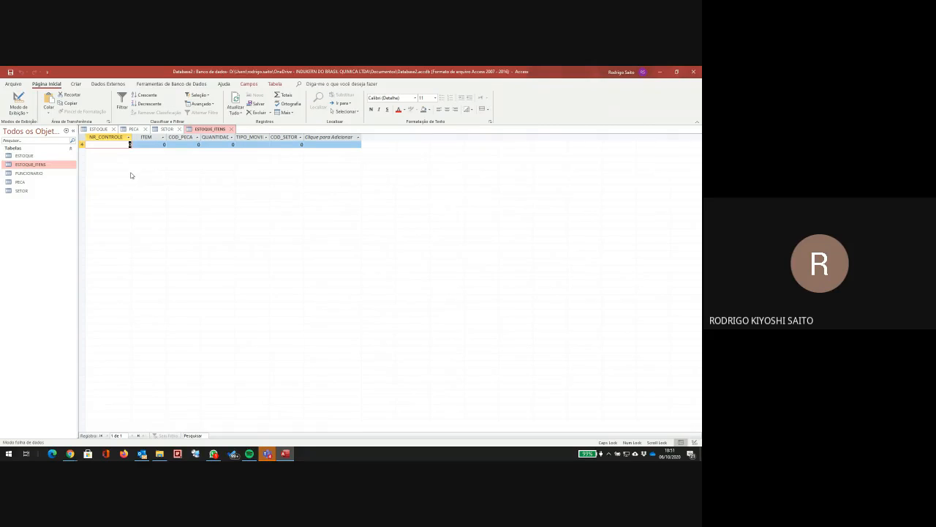
# - Try to add an ESTOQUE_ITENS record with NR_CONTROLE 2, ITEM 1, COD_PECA 1, quantity 10, movement type E and COD_SETOR 1
pyautogui.write('2')
pyautogui.press('Tab')
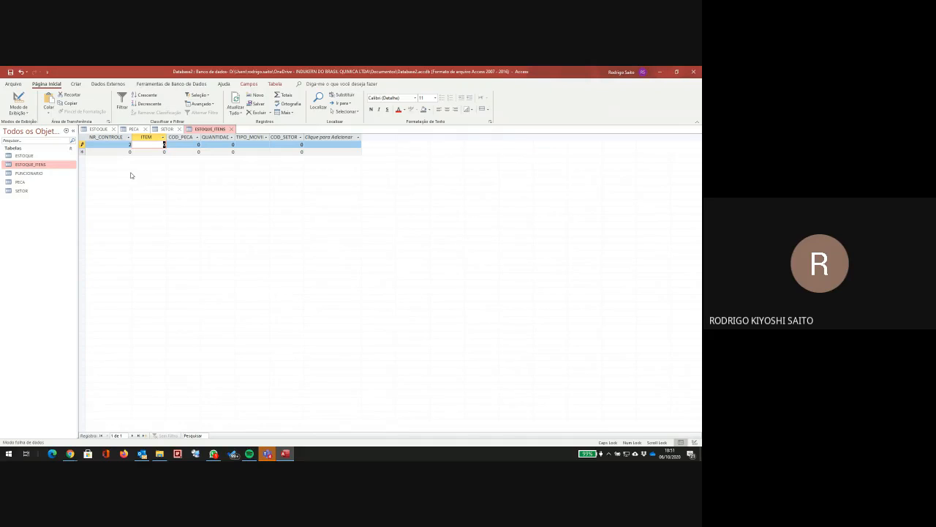
pyautogui.write('1')
pyautogui.press('Tab')
pyautogui.write('1')
pyautogui.press('Tab')
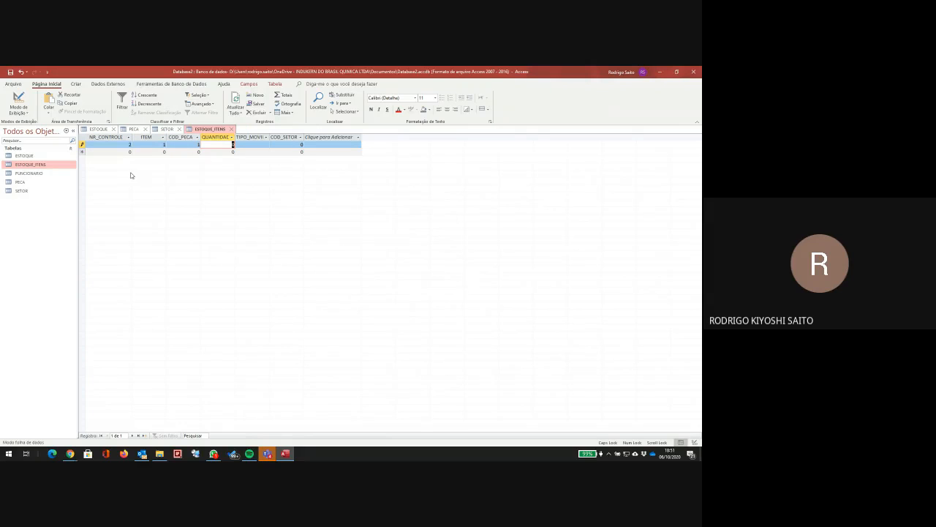
pyautogui.write('10')
pyautogui.press('Tab')
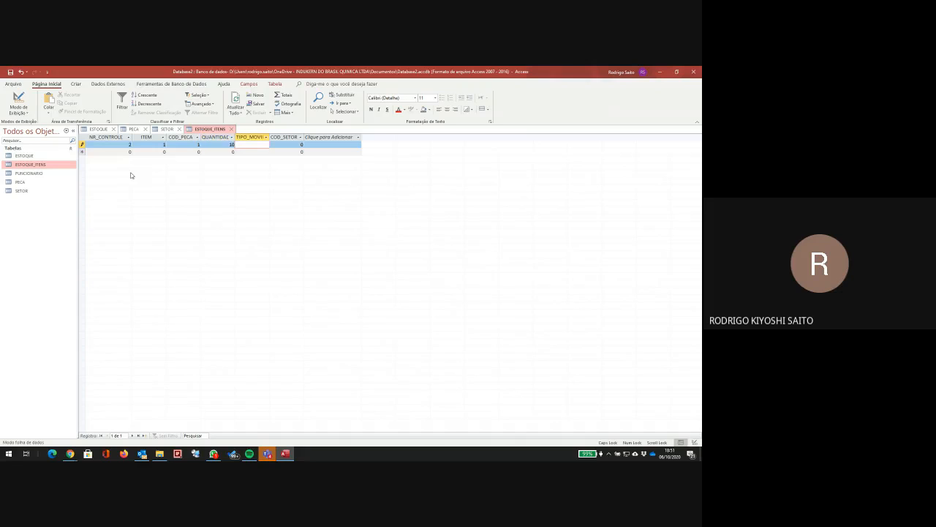
pyautogui.press('Tab')
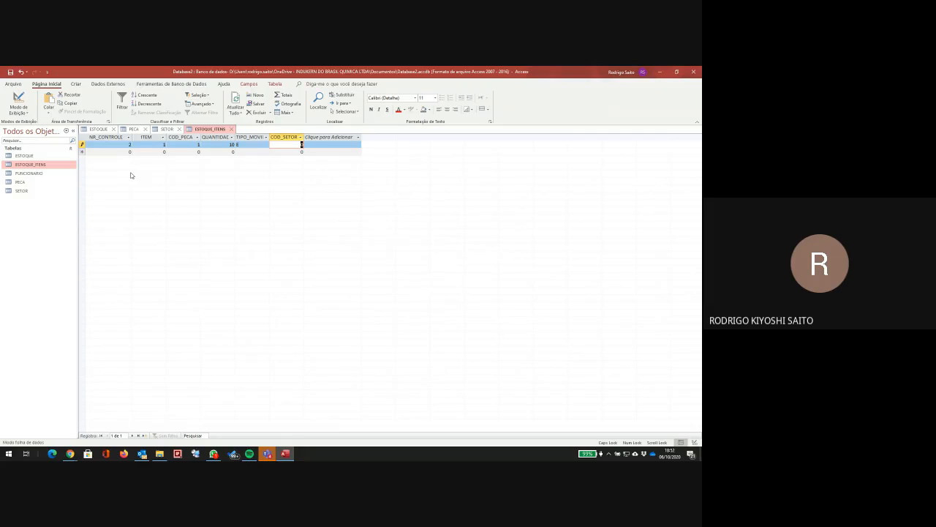
pyautogui.press('Tab')
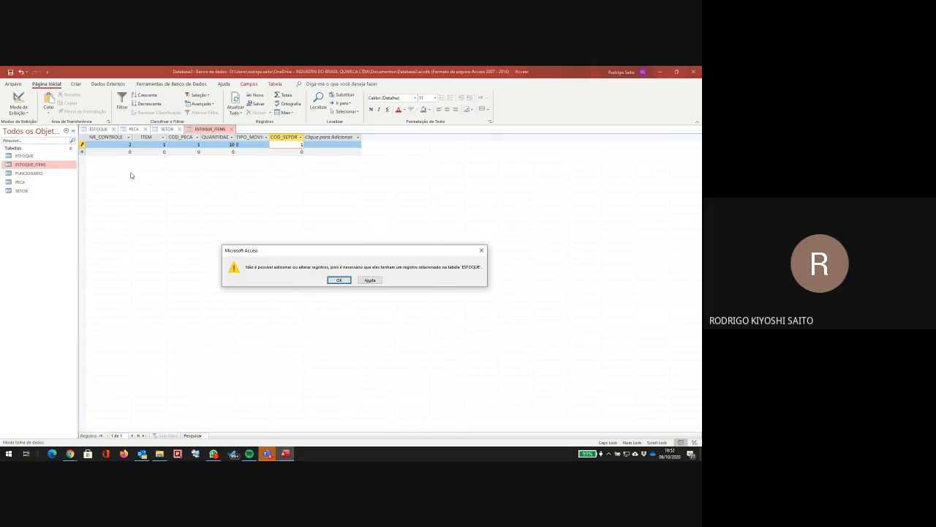
pyautogui.press('Return')
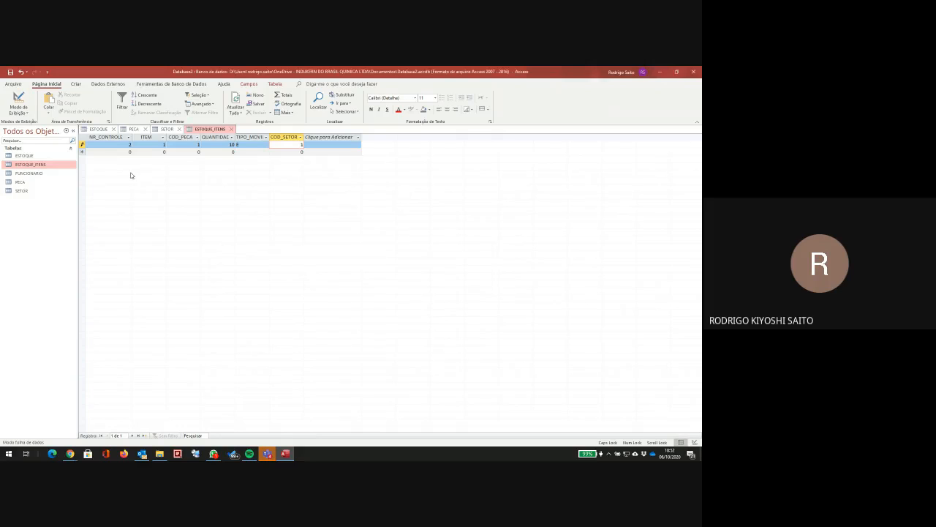
# - Set the pending record's NR_CONTROLE to 1, re-enter COD_SETOR 1 and save the record
pyautogui.hotkey('shift', 'Tab')
pyautogui.hotkey('shift', 'Tab')
pyautogui.hotkey('shift', 'Tab')
pyautogui.hotkey('shift', 'Tab')
pyautogui.hotkey('shift', 'Tab')
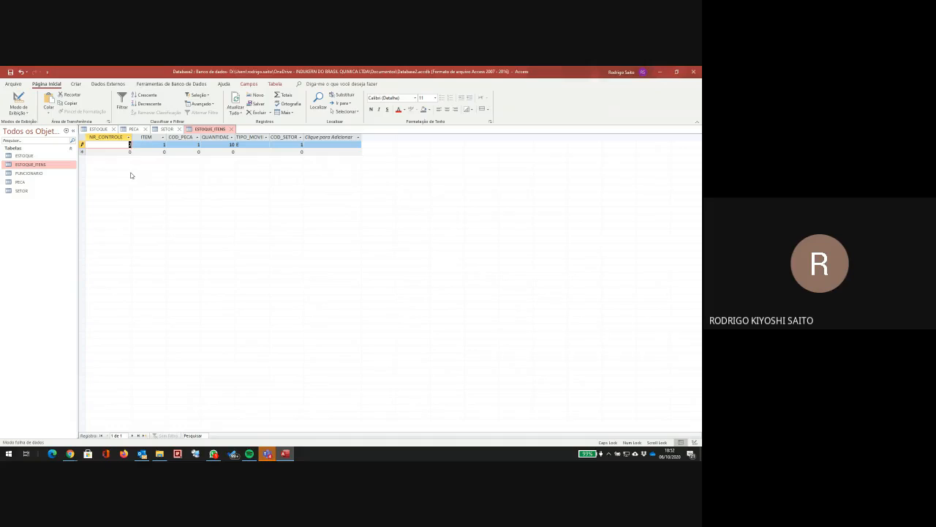
pyautogui.write('1')
pyautogui.press('Tab')
pyautogui.press('Tab')
pyautogui.press('Tab')
pyautogui.press('Tab')
pyautogui.press('Tab')
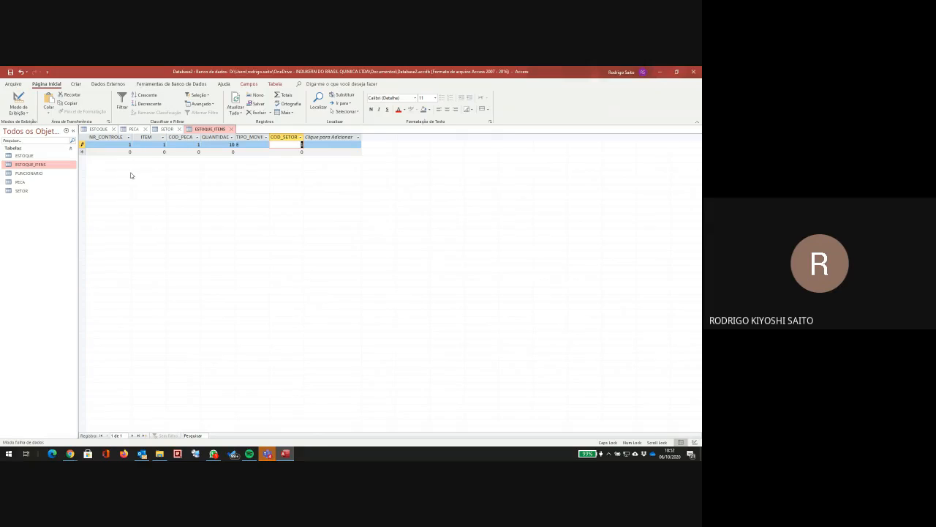
pyautogui.write('1')
pyautogui.press('Tab')
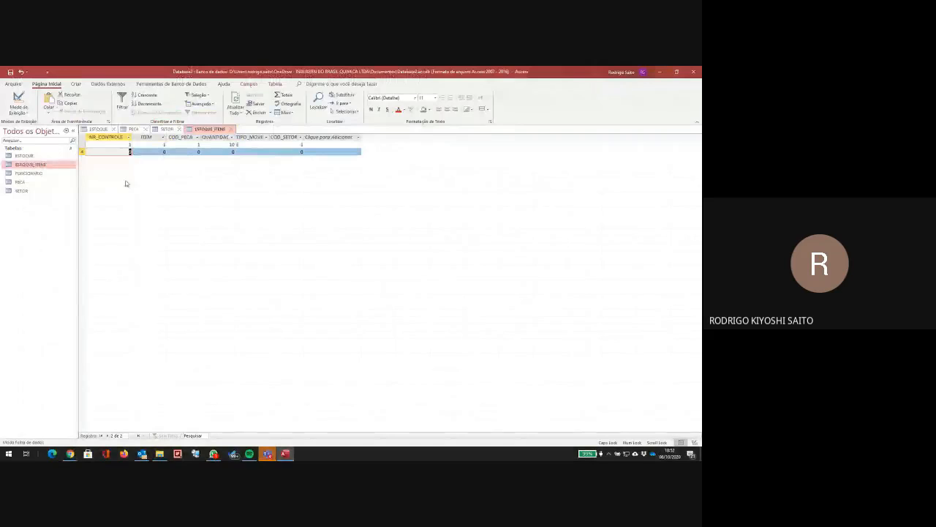
# - Try to add a second record with NR_CONTROLE 1, ITEM 1, COD_PECA 2, quantity 20, movement type E and COD_SETOR 2
pyautogui.press('Escape')
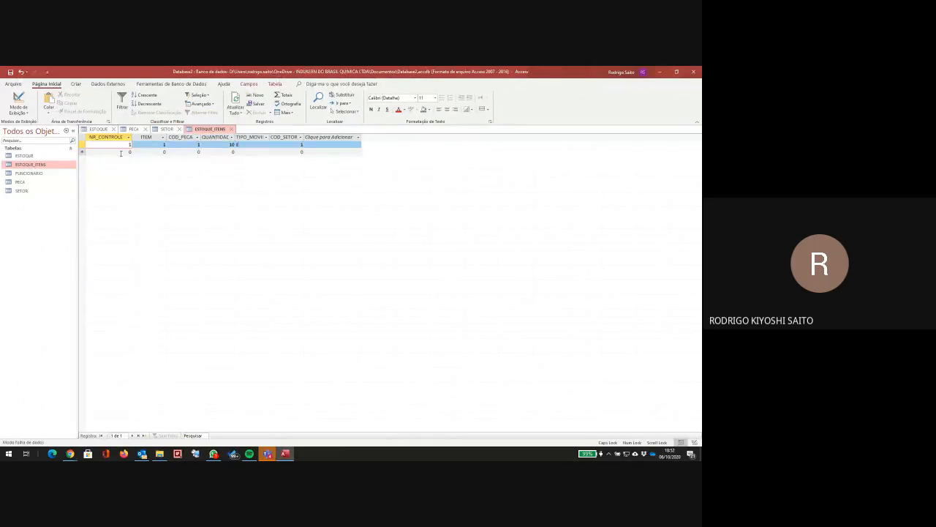
pyautogui.click(121, 153)
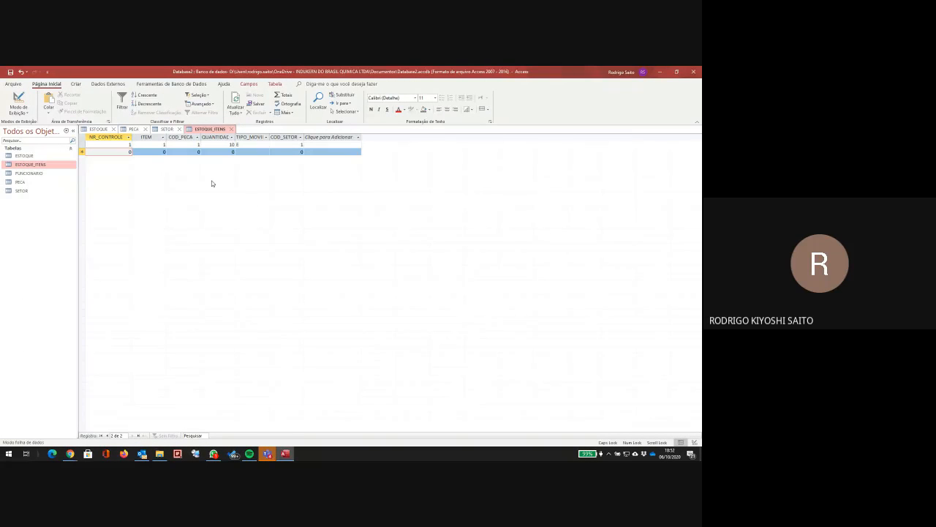
pyautogui.write('1')
pyautogui.press('Tab')
pyautogui.write('1')
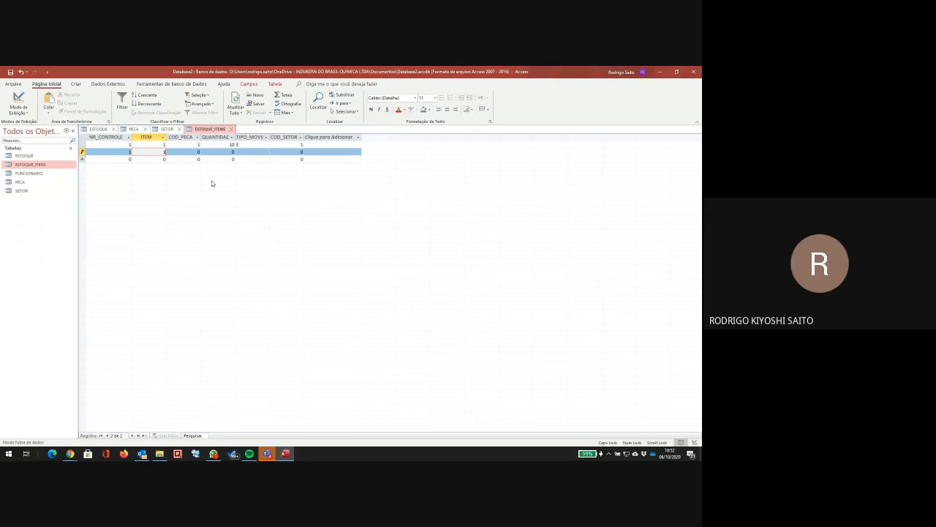
pyautogui.press('Tab')
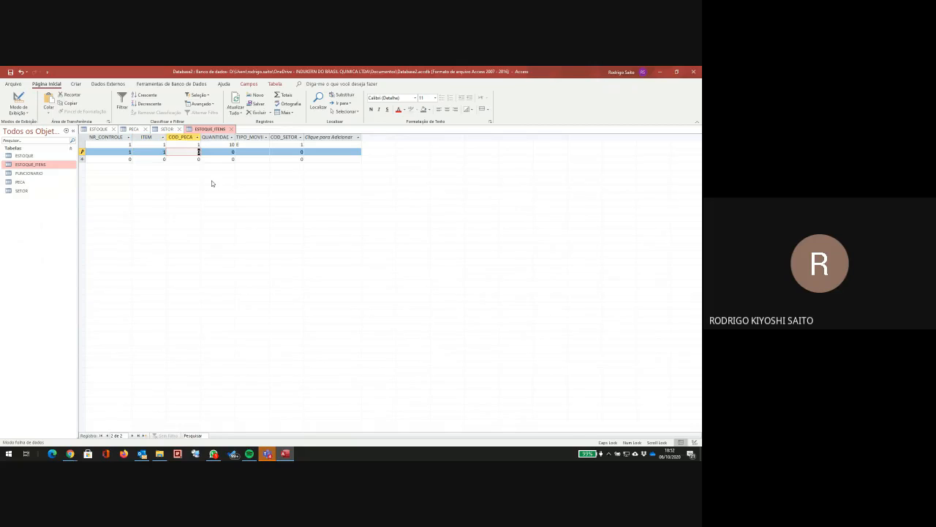
pyautogui.write('2')
pyautogui.press('Tab')
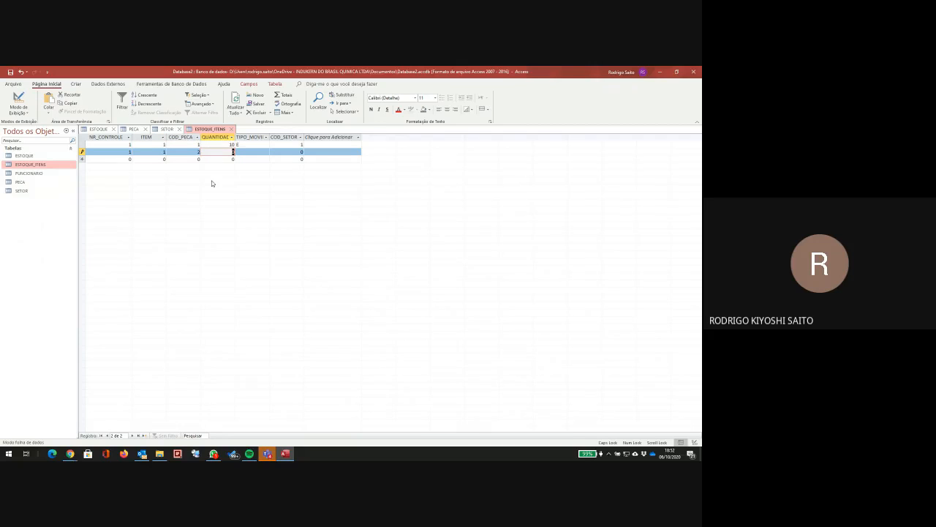
pyautogui.write('20')
pyautogui.press('Tab')
pyautogui.press('Tab')
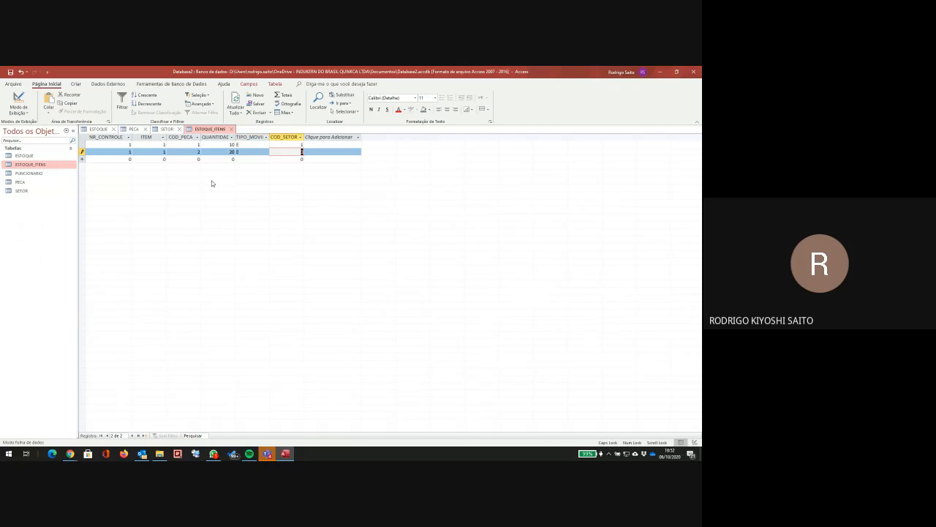
pyautogui.write('2')
pyautogui.press('Tab')
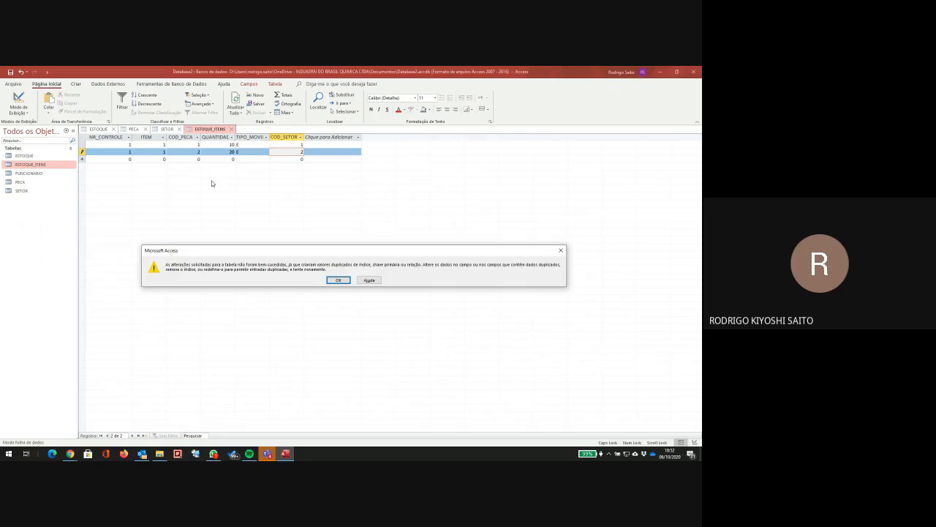
pyautogui.press('Return')
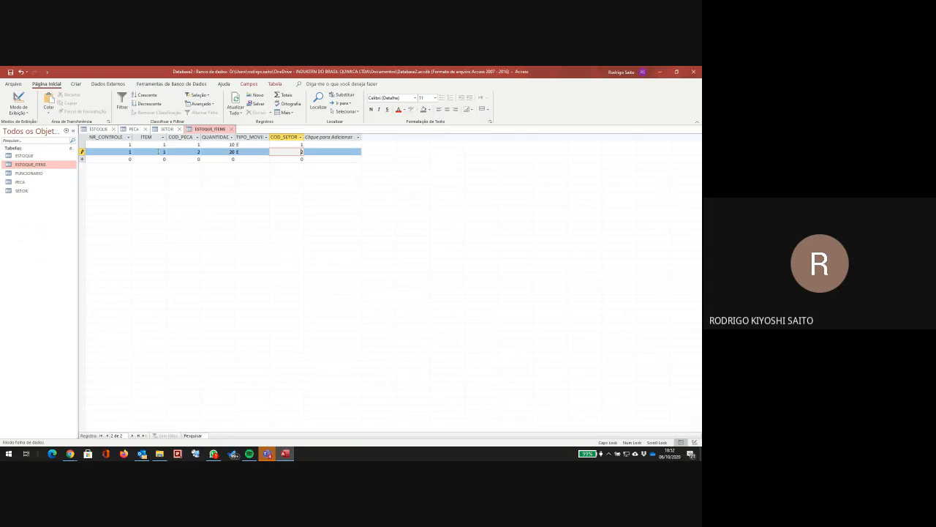
# - Set the second record's ITEM to 2 and save the record
pyautogui.doubleClick(158, 151)
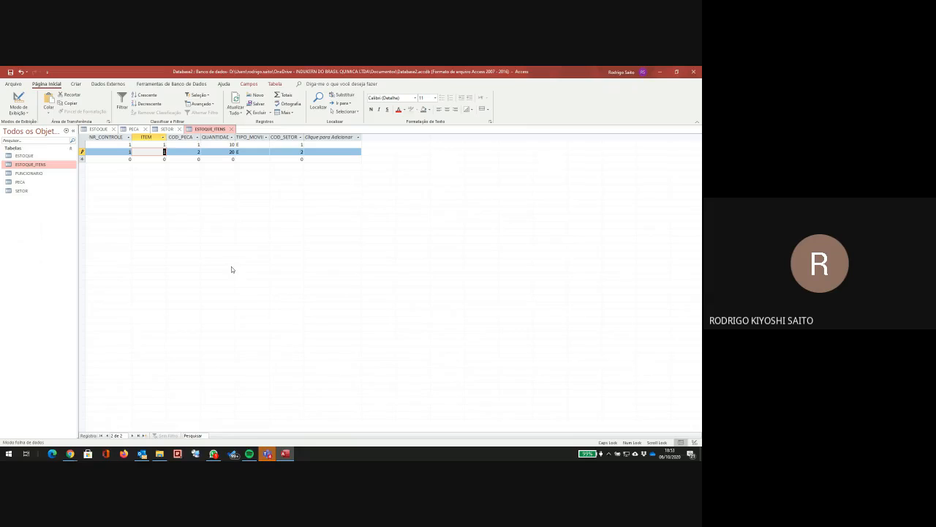
pyautogui.write('2')
pyautogui.press('Tab')
pyautogui.press('Tab')
pyautogui.press('Tab')
pyautogui.press('Tab')
pyautogui.press('Tab')
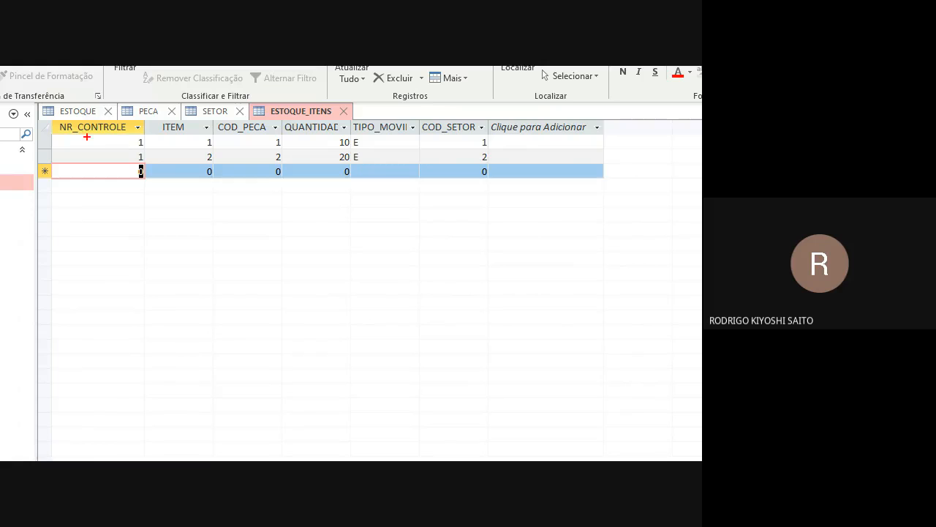
pyautogui.moveTo(53, 136); pyautogui.dragTo(224, 147)
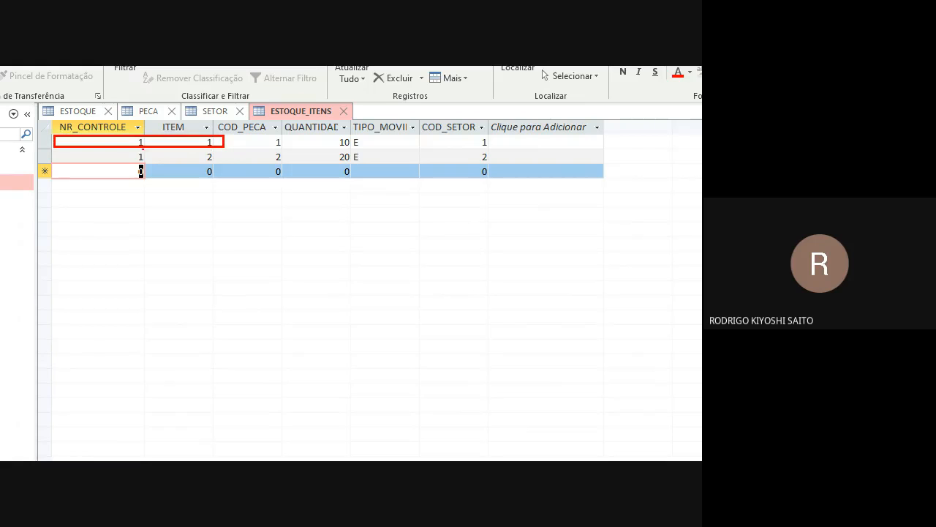
pyautogui.moveTo(58, 152)
pyautogui.mouseDown()
pyautogui.moveTo(154, 165)
pyautogui.moveTo(223, 163)
pyautogui.mouseUp()
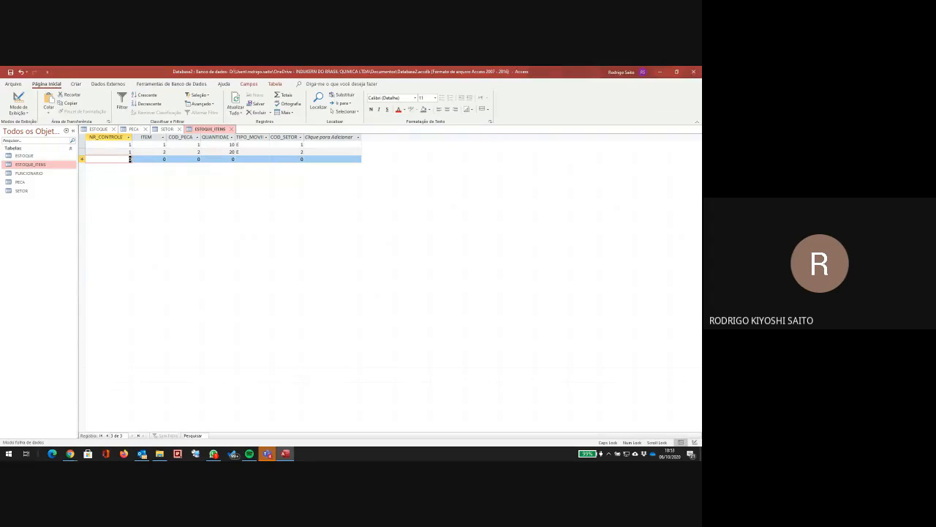
pyautogui.click(73, 212)
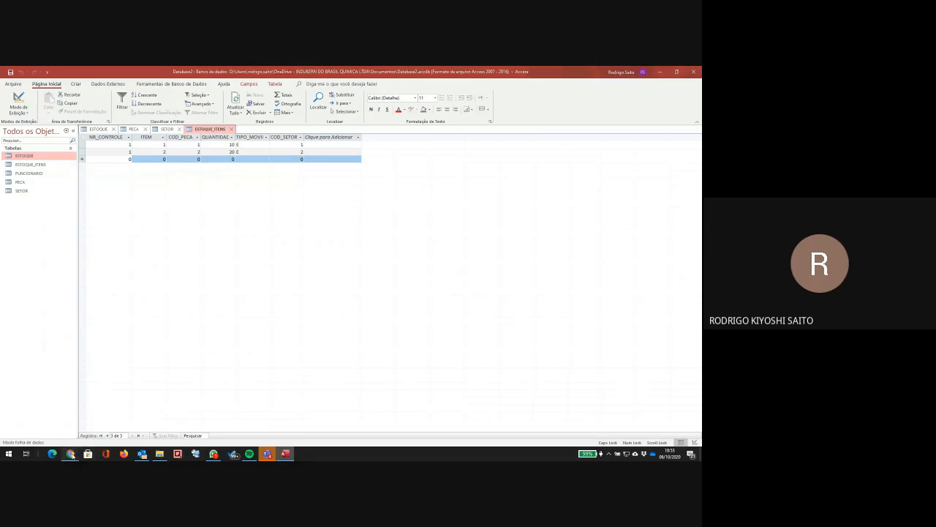
pyautogui.click(99, 420)
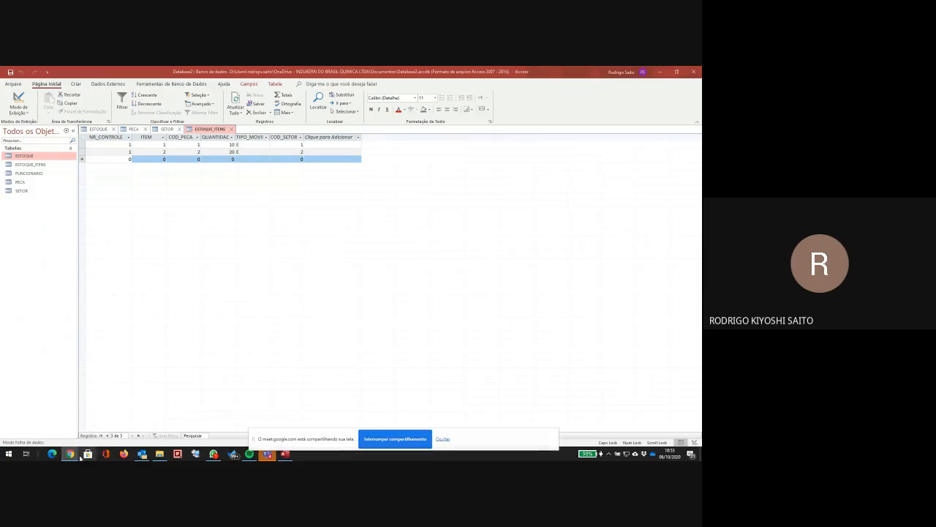
pyautogui.moveTo(80, 457)
pyautogui.click(52, 418)
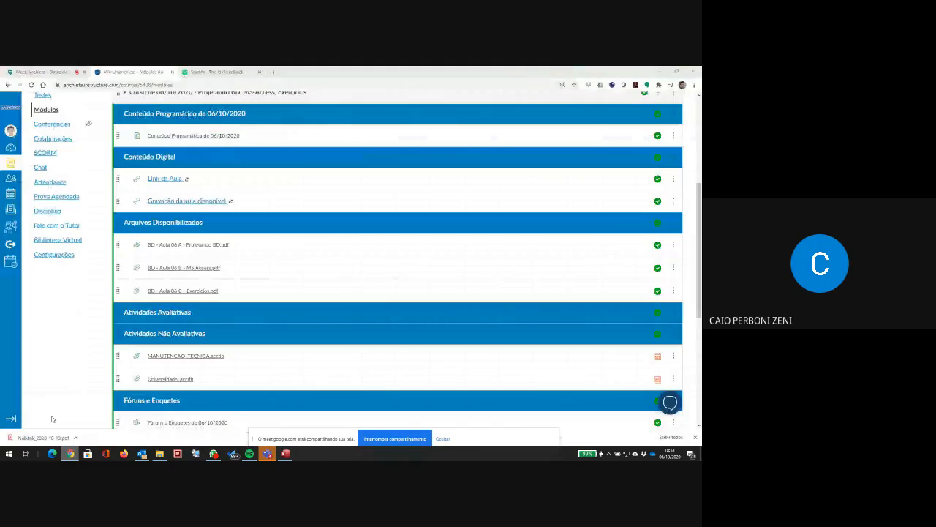
pyautogui.click(50, 73)
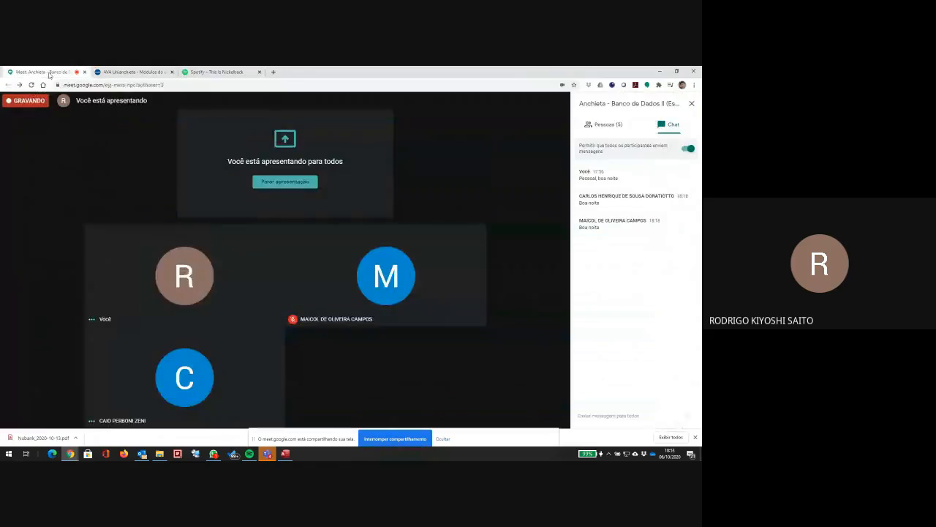
pyautogui.click(116, 72)
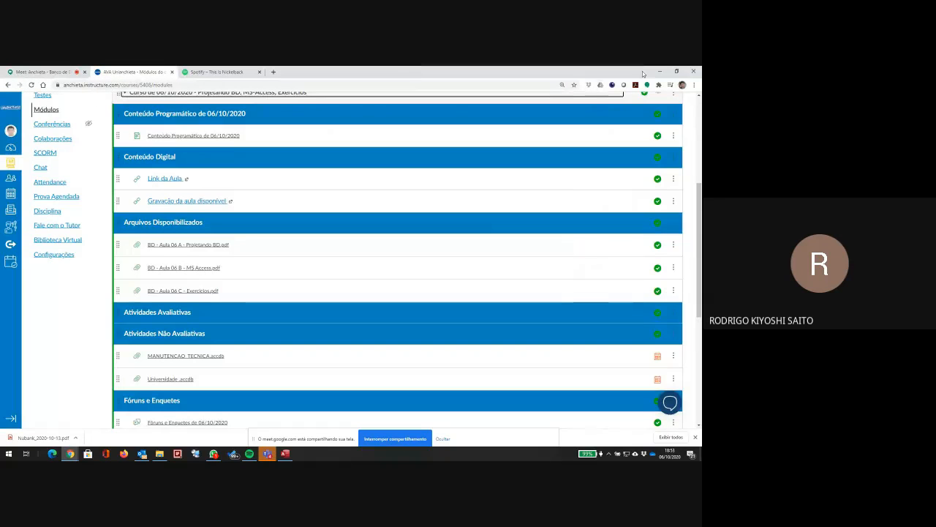
pyautogui.click(660, 71)
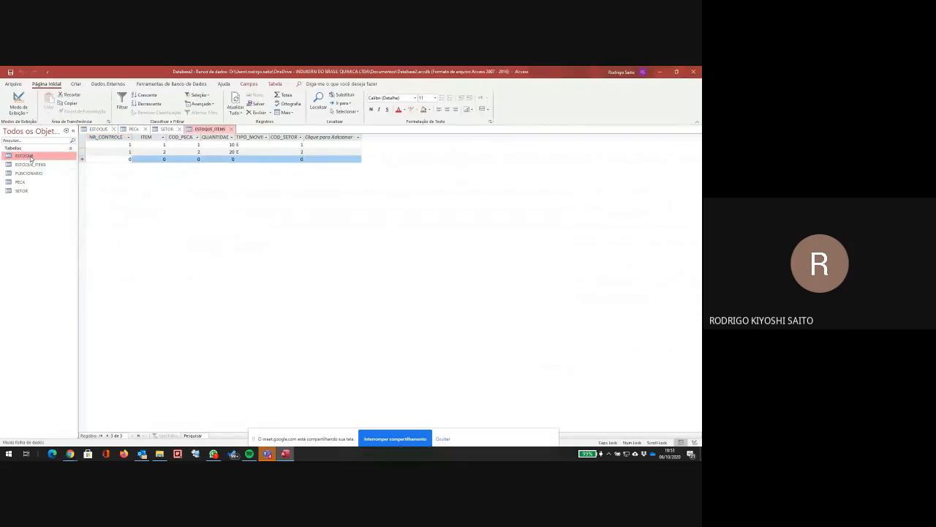
# - Close the ESTOQUE, SETOR, PECA and ESTOQUE_ITENS tables, saving the layout changes to ESTOQUE and ESTOQUE_ITENS
pyautogui.doubleClick(28, 156)
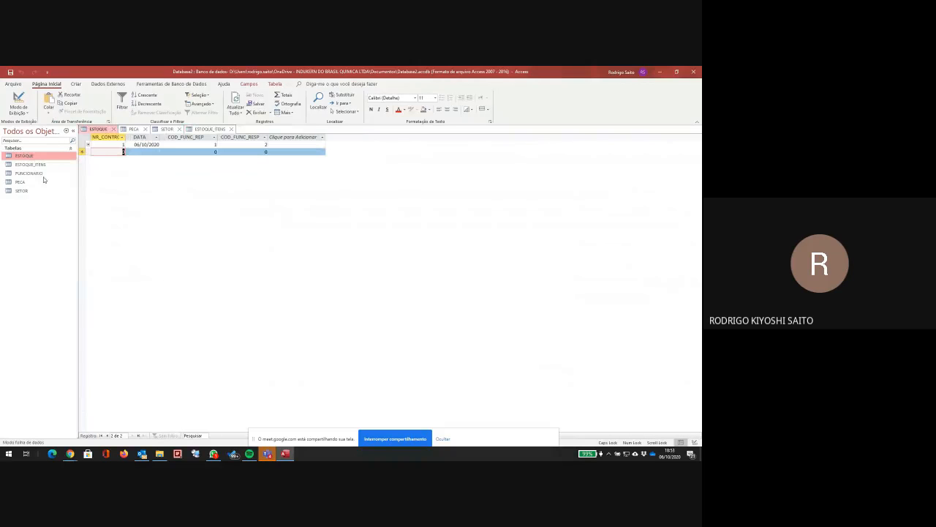
pyautogui.click(113, 128)
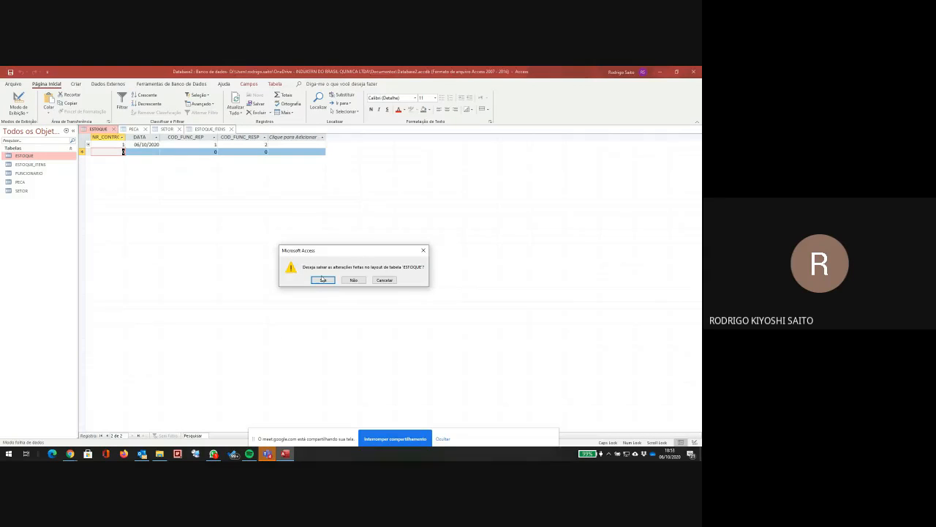
pyautogui.click(322, 279)
pyautogui.click(126, 130)
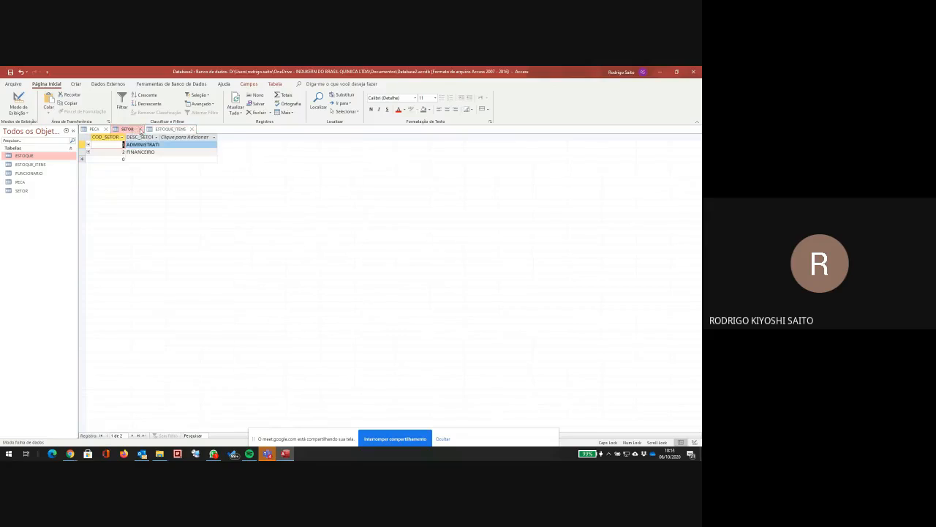
pyautogui.click(140, 129)
pyautogui.click(98, 130)
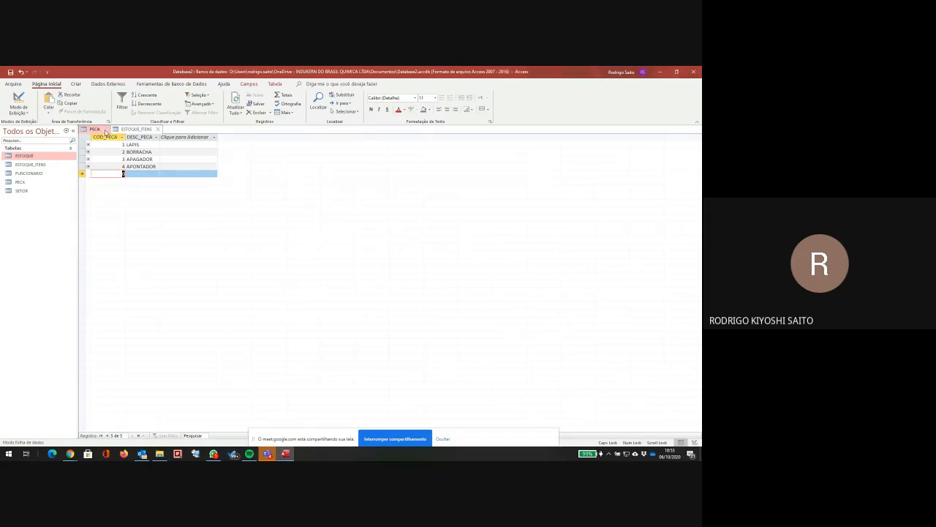
pyautogui.click(106, 130)
pyautogui.click(128, 133)
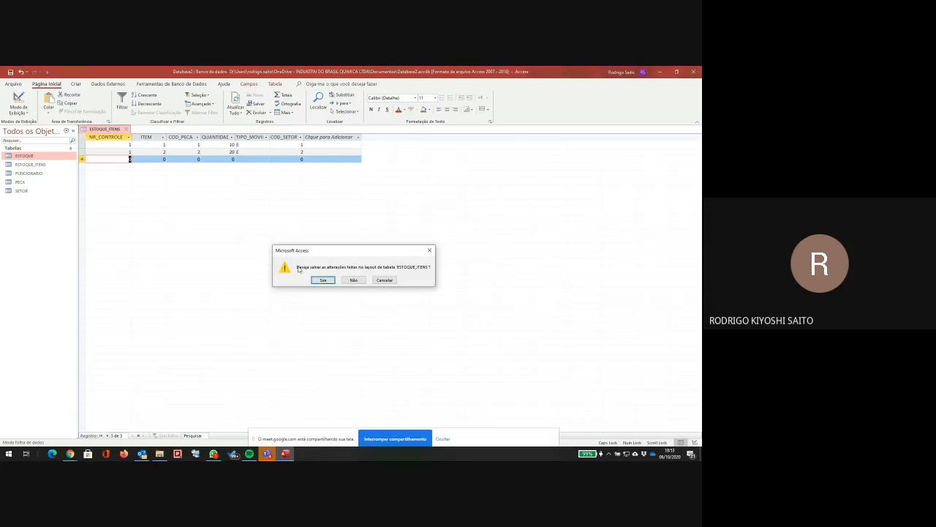
pyautogui.click(318, 280)
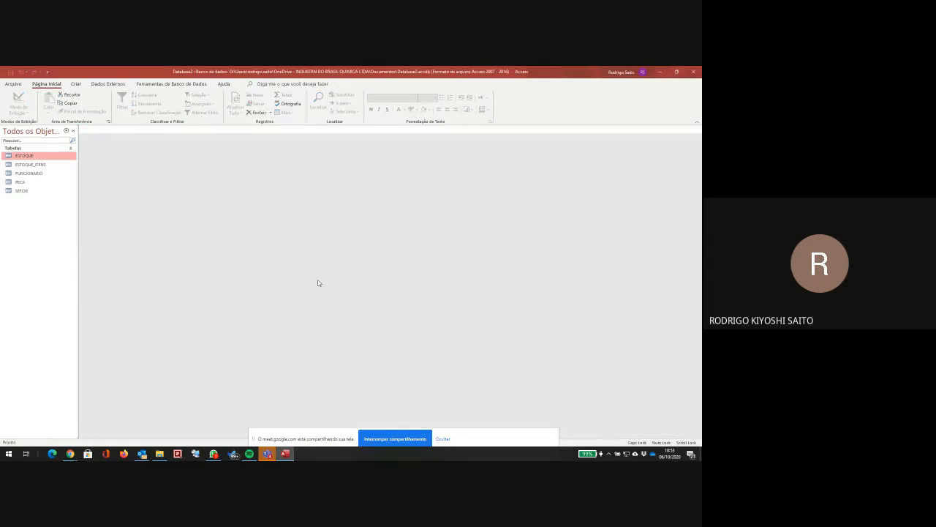
# - Try to delete the record with NR_CONTROLE 1 from the ESTOQUE table
pyautogui.doubleClick(31, 156)
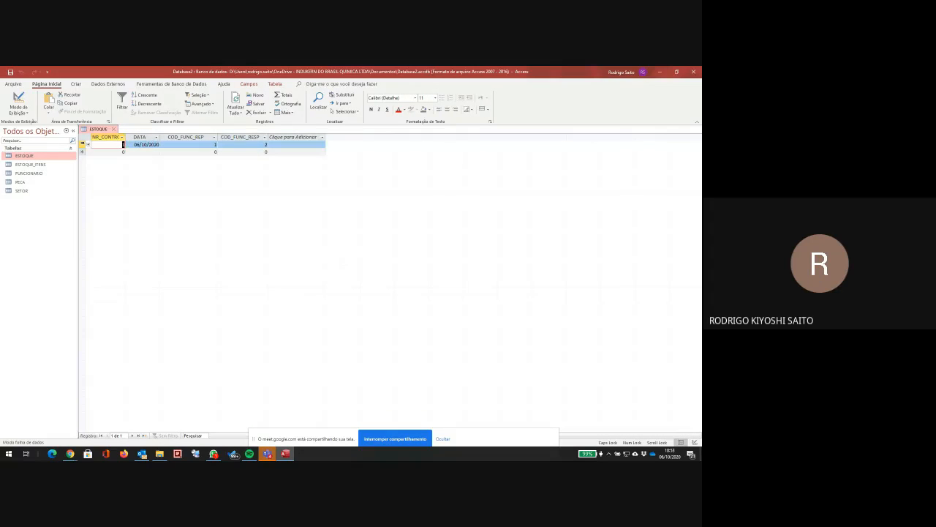
pyautogui.click(88, 144)
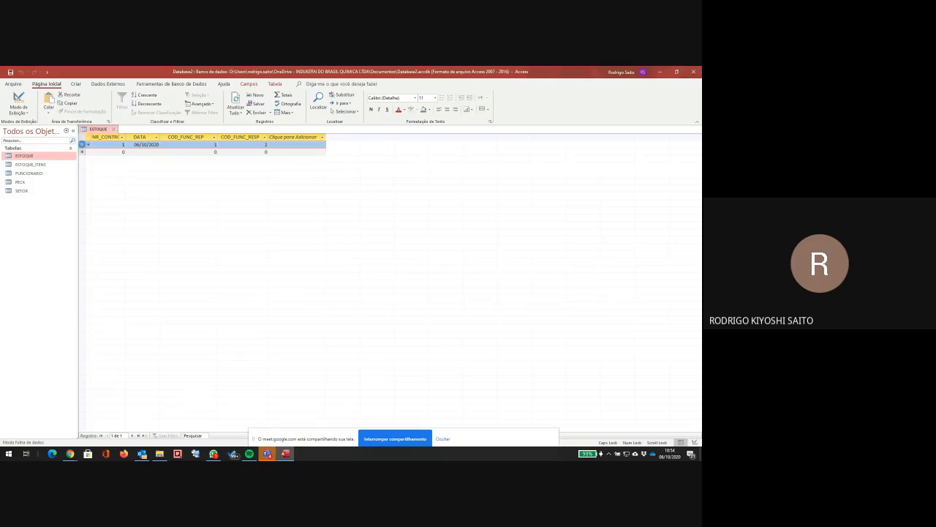
pyautogui.press('Delete')
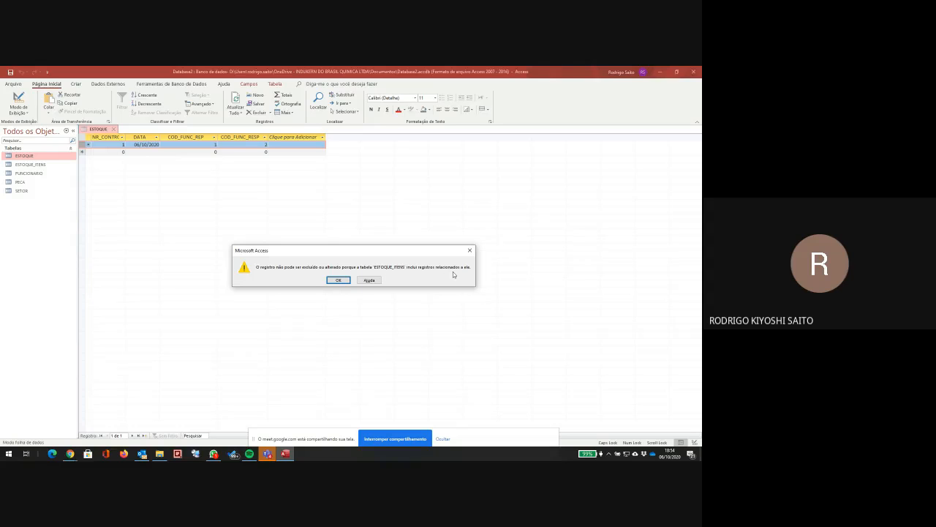
pyautogui.click(350, 281)
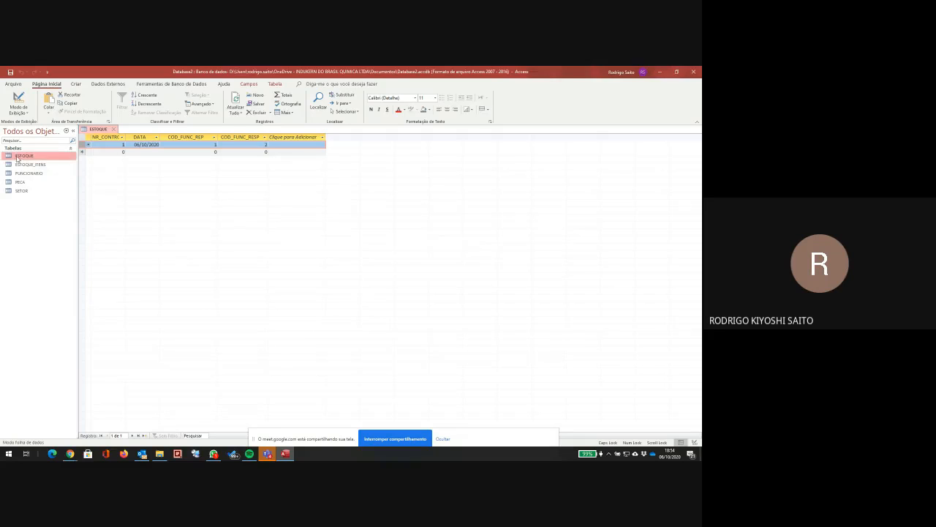
# - Open the ESTOQUE_ITENS table and select its two records with NR_CONTROLE 1 to review the related items
pyautogui.click(12, 165)
pyautogui.doubleClick(12, 165)
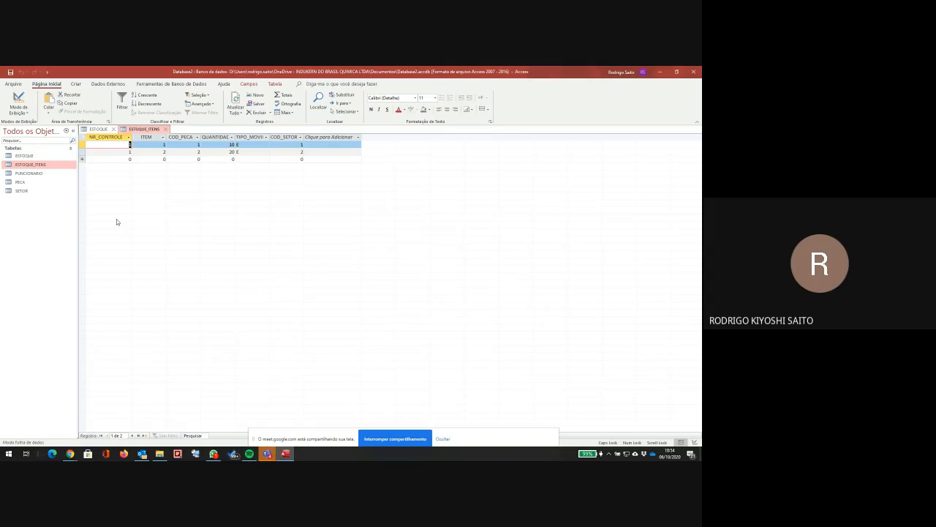
pyautogui.moveTo(81, 145); pyautogui.dragTo(80, 152)
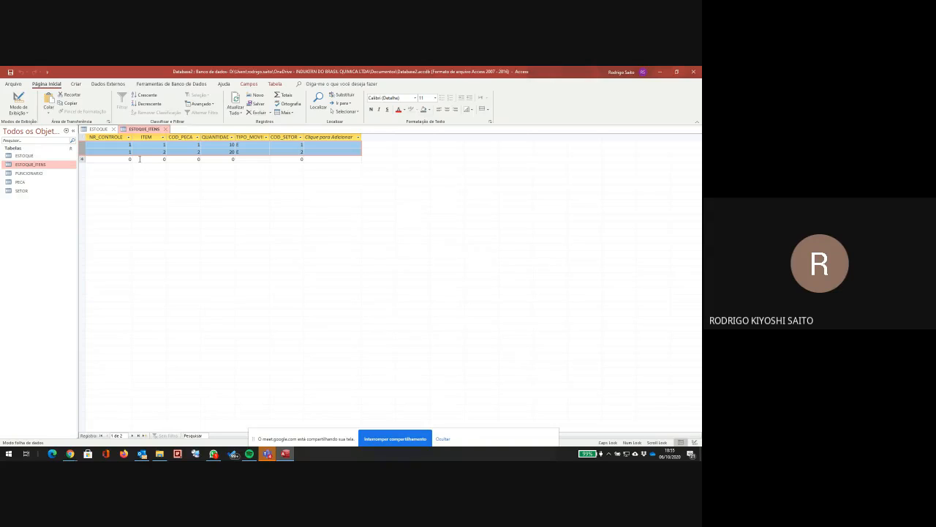
# - Try to delete the LAPIS record with COD_PECA 1 from the PECA table
pyautogui.click(20, 184)
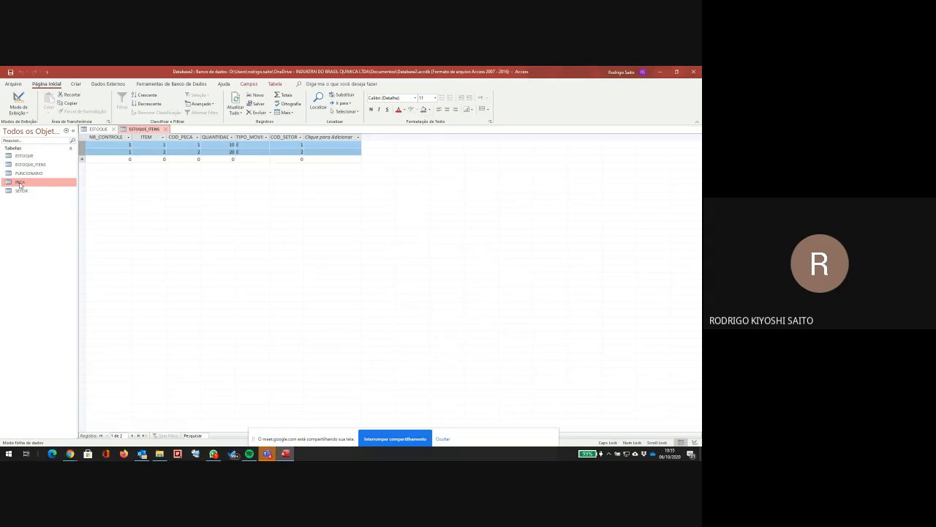
pyautogui.doubleClick(20, 184)
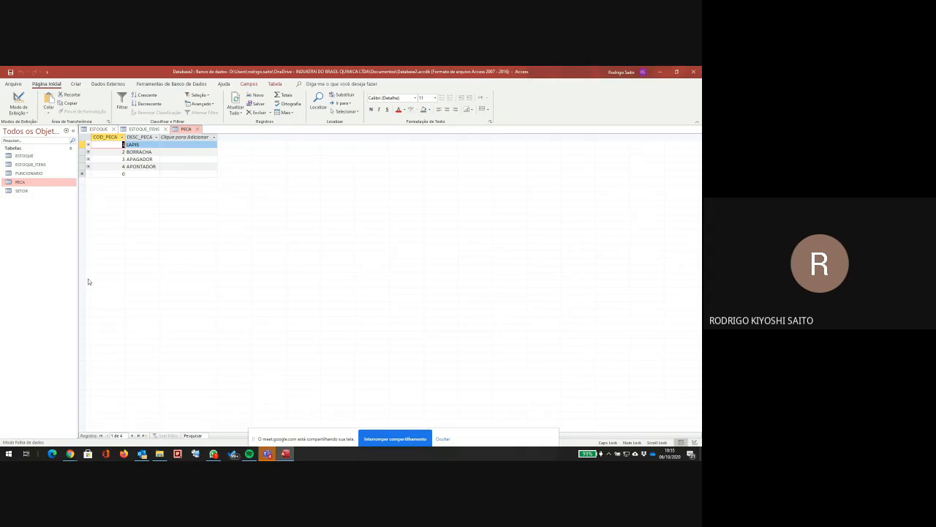
pyautogui.click(84, 144)
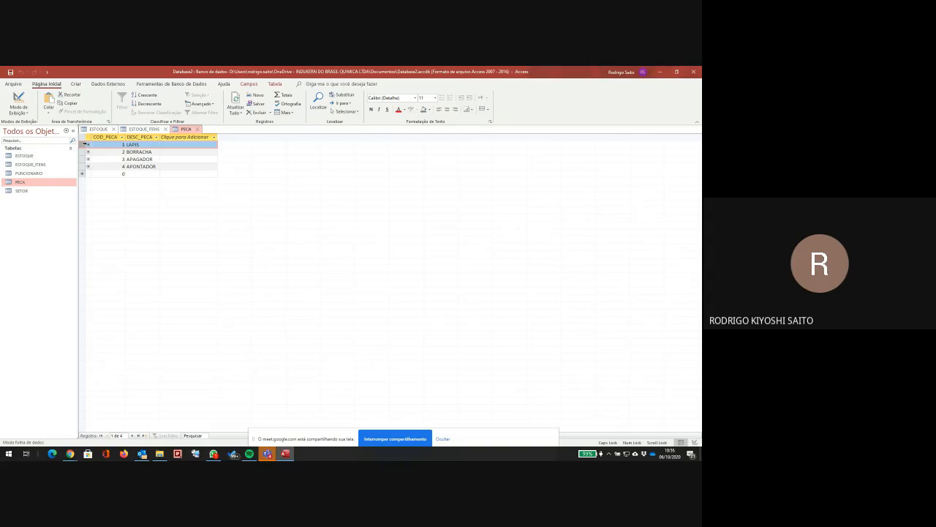
pyautogui.press('Delete')
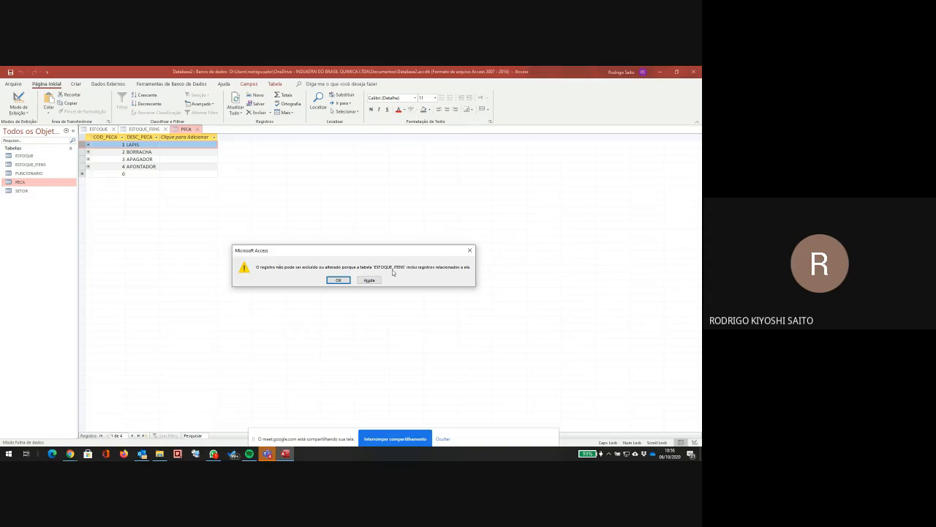
pyautogui.click(346, 281)
# - Compare the ESTOQUE_ITENS records with the SETOR table's codes, and review the employee codes in ESTOQUE
pyautogui.doubleClick(29, 165)
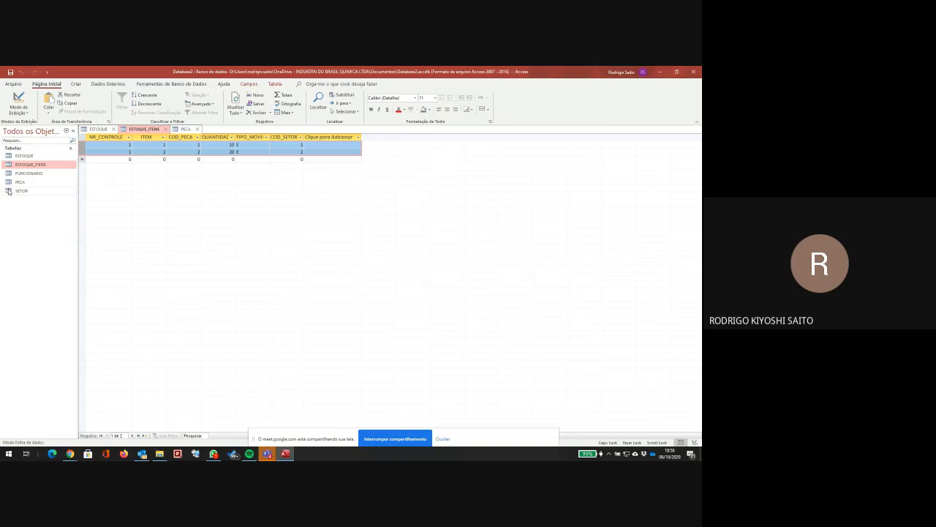
pyautogui.doubleClick(9, 191)
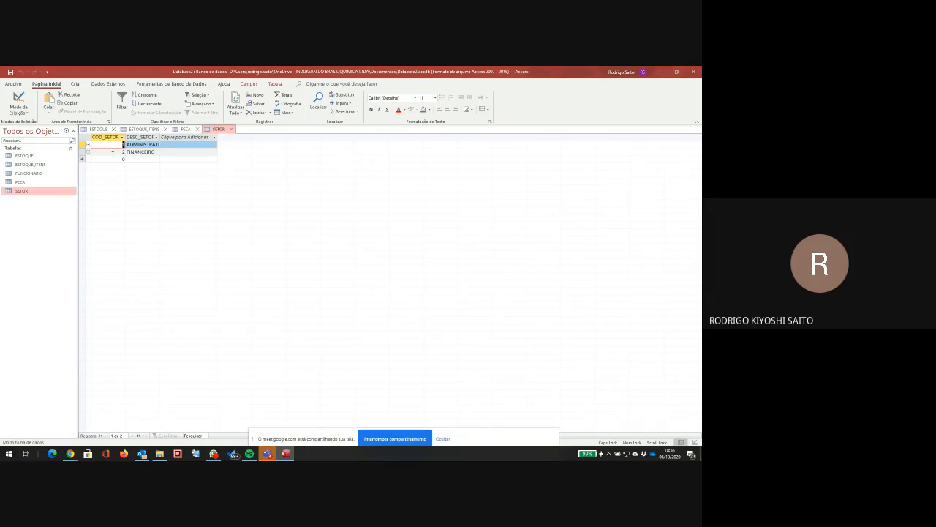
pyautogui.doubleClick(25, 165)
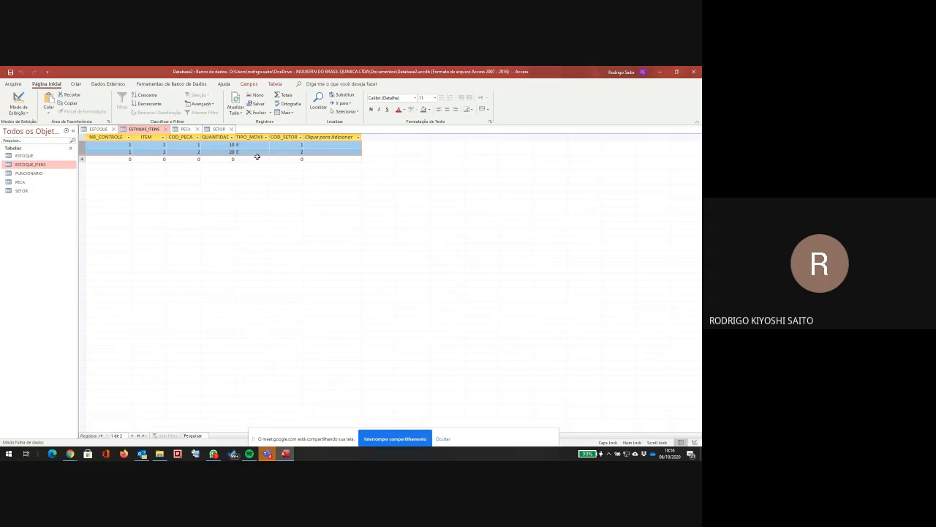
pyautogui.click(39, 157)
pyautogui.doubleClick(39, 156)
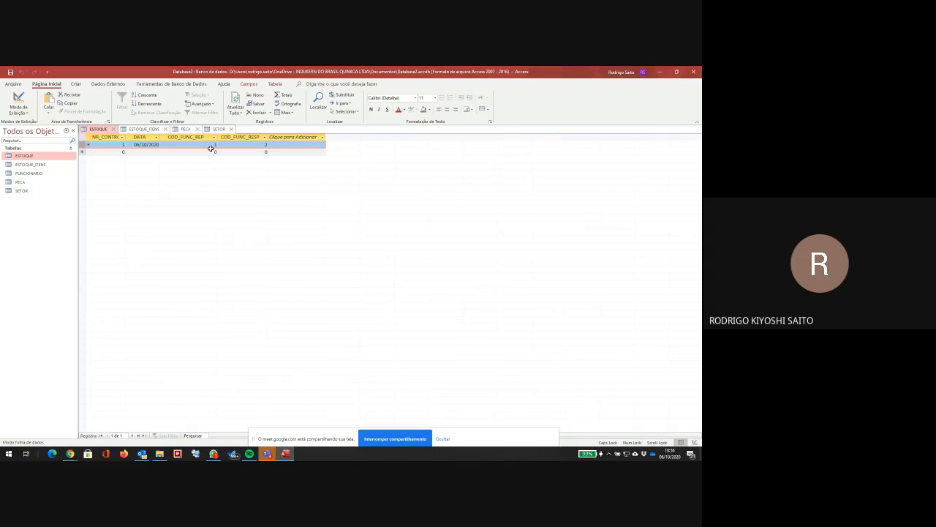
# - Delete the employee record with COD_FUNC 4 from the FUNCIONARIO table
pyautogui.doubleClick(28, 173)
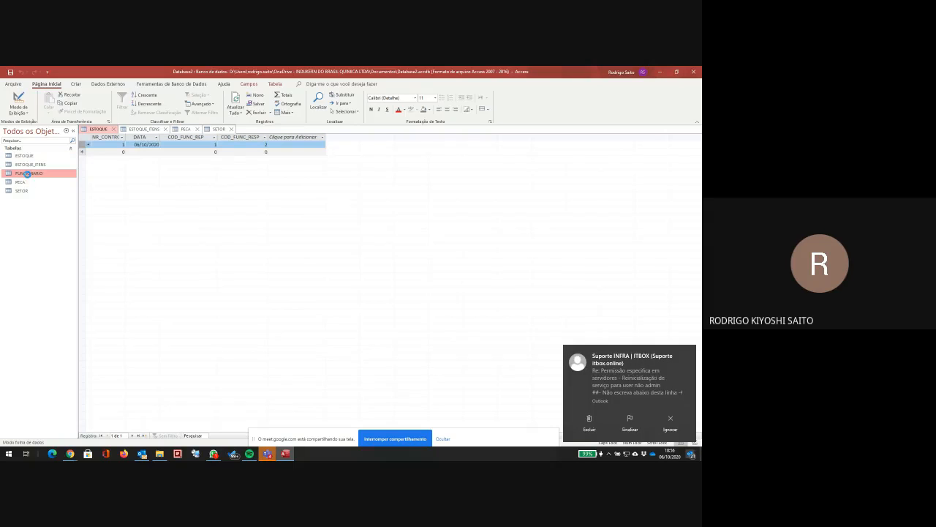
pyautogui.click(82, 166)
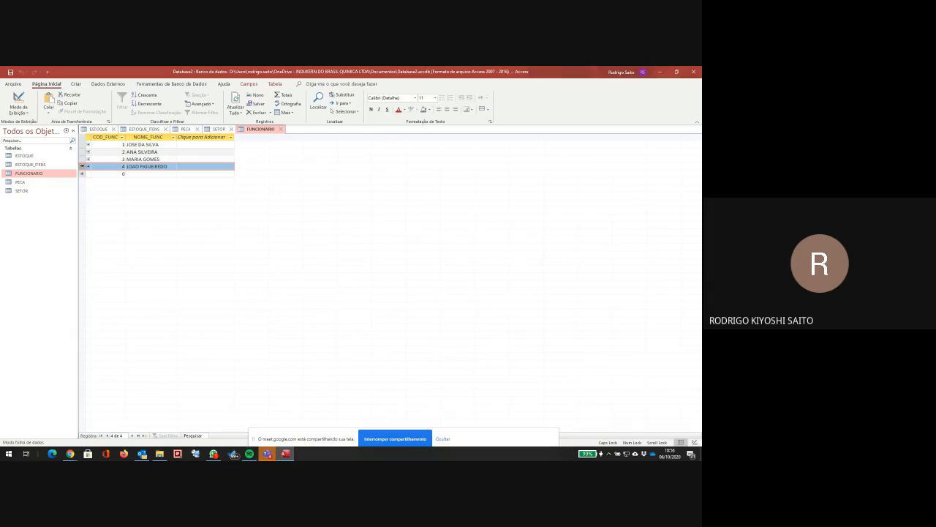
pyautogui.press('Delete')
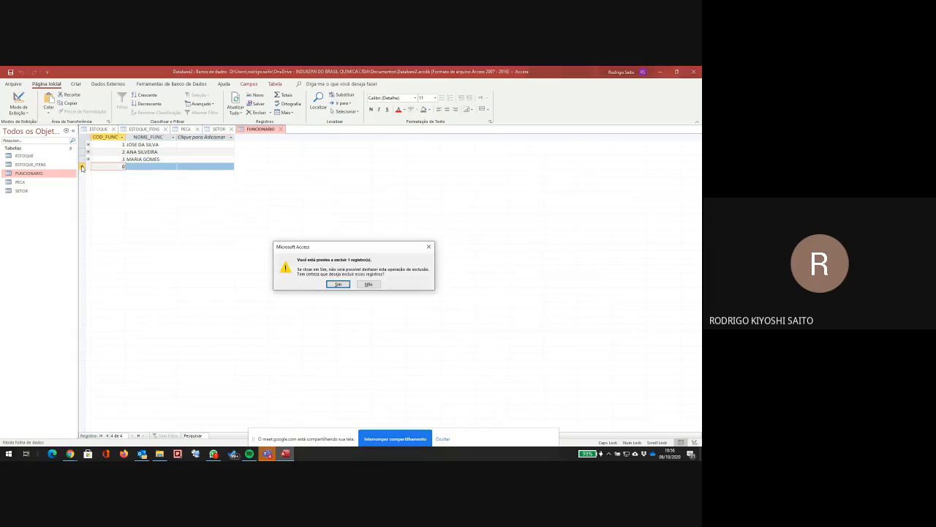
pyautogui.click(338, 284)
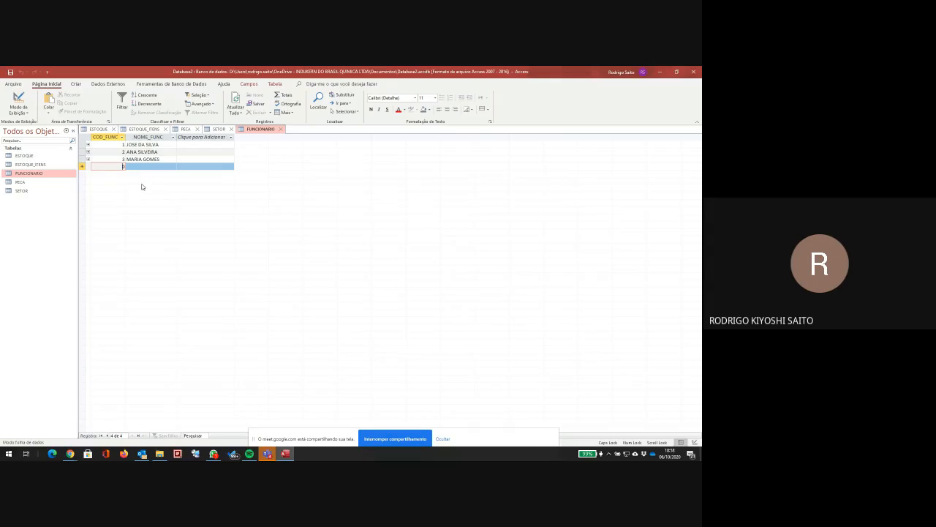
# - Add a D_E_L_E_T_ field of type Texto Curto to the FUNCIONARIO table design
pyautogui.rightClick(44, 174)
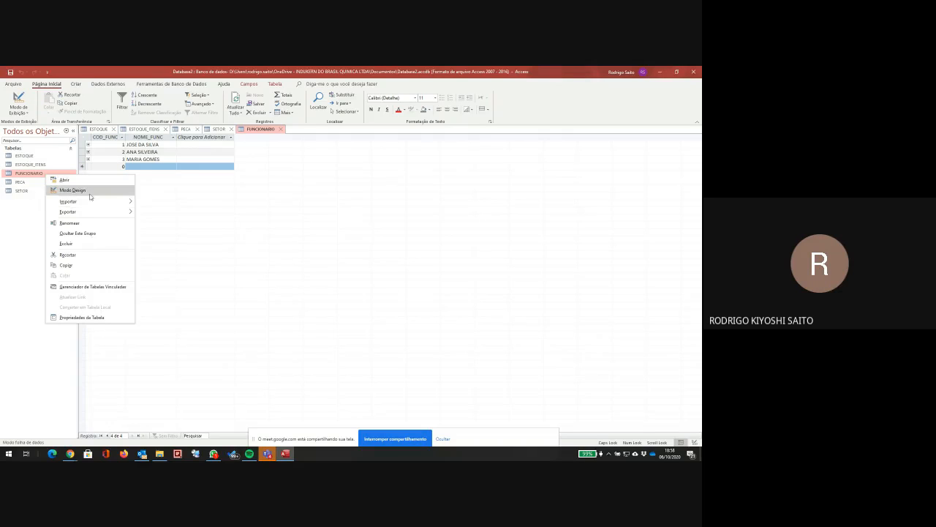
pyautogui.click(73, 191)
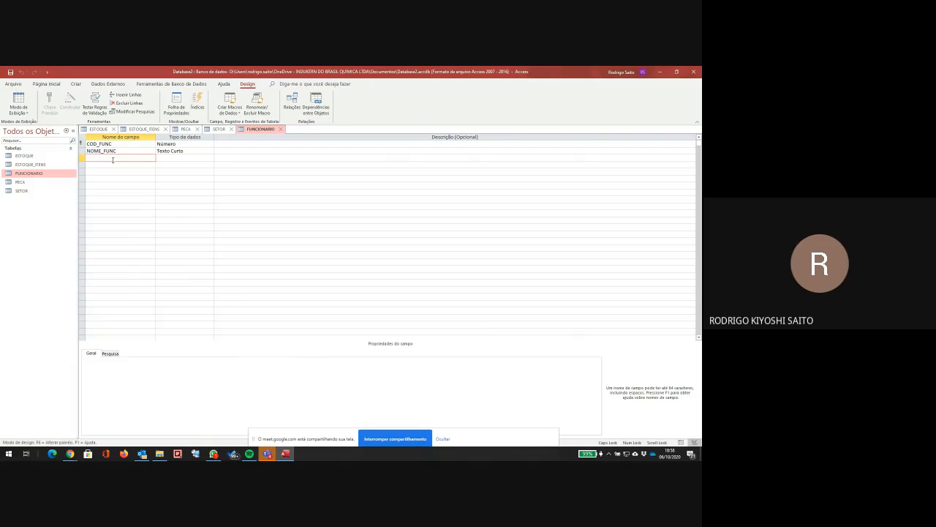
pyautogui.press('capslock')
pyautogui.write('del')
pyautogui.press('capslock')
pyautogui.press('BackSpace')
pyautogui.press('BackSpace')
pyautogui.press('BackSpace')
pyautogui.write('DEK')
pyautogui.press('BackSpace')
pyautogui.write('LETE')
pyautogui.press('Left')
pyautogui.press('Left')
pyautogui.press('Left')
pyautogui.press('Left')
pyautogui.write('_E_L_E_')
pyautogui.press('Tab')
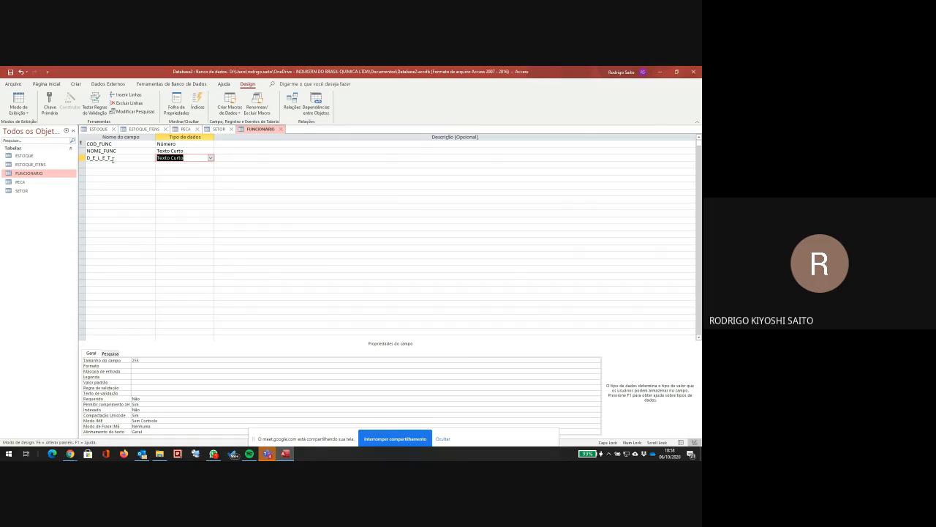
# - Set the D_E_L_E_T_ field size to 1 and save the FUNCIONARIO table design
pyautogui.doubleClick(141, 361)
pyautogui.write('1')
pyautogui.press('Return')
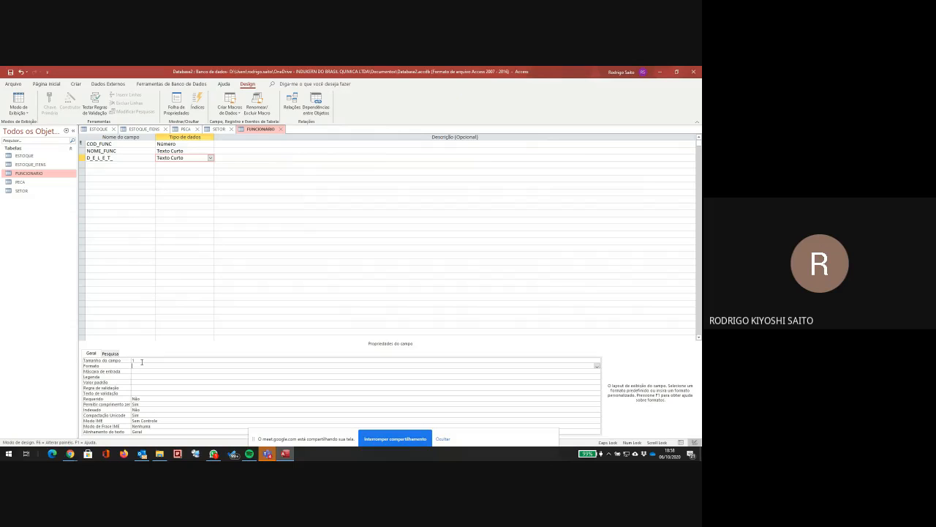
pyautogui.click(119, 186)
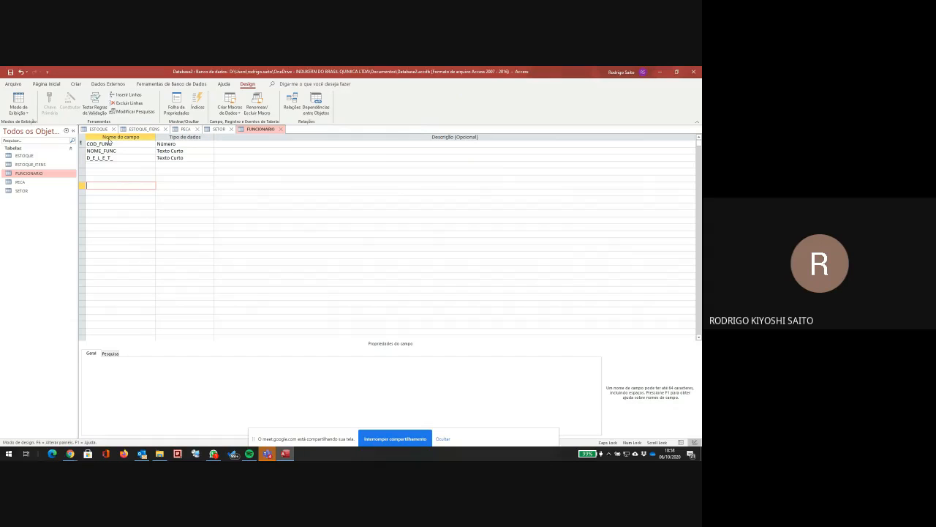
pyautogui.click(10, 73)
# - Close the FUNCIONARIO, ESTOQUE, ESTOQUE_ITENS, PECA and SETOR tables
pyautogui.click(280, 129)
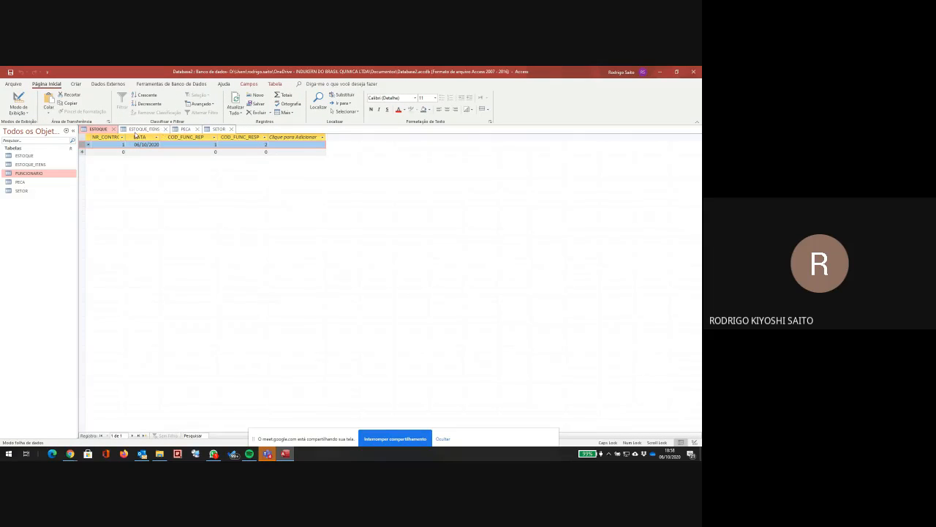
pyautogui.click(113, 129)
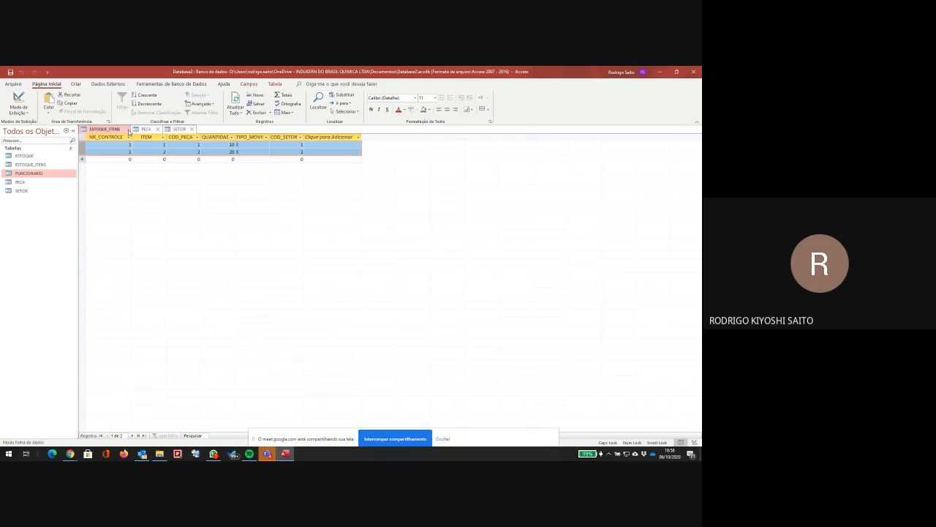
pyautogui.click(126, 129)
pyautogui.click(105, 129)
pyautogui.click(107, 128)
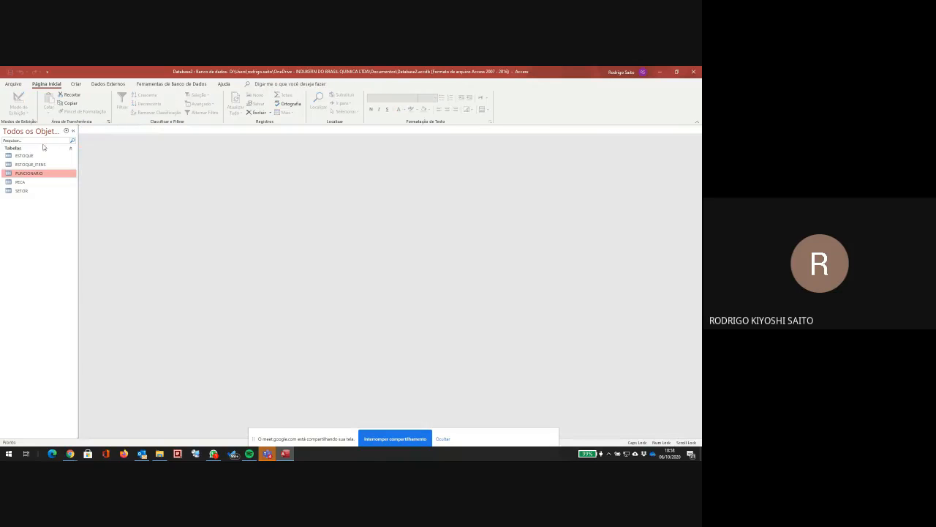
# - Add a FUNCIONARIO record with COD_FUNC 4 and the employee's full name, leaving D_E_L_E_T_ empty, and save it
pyautogui.doubleClick(30, 174)
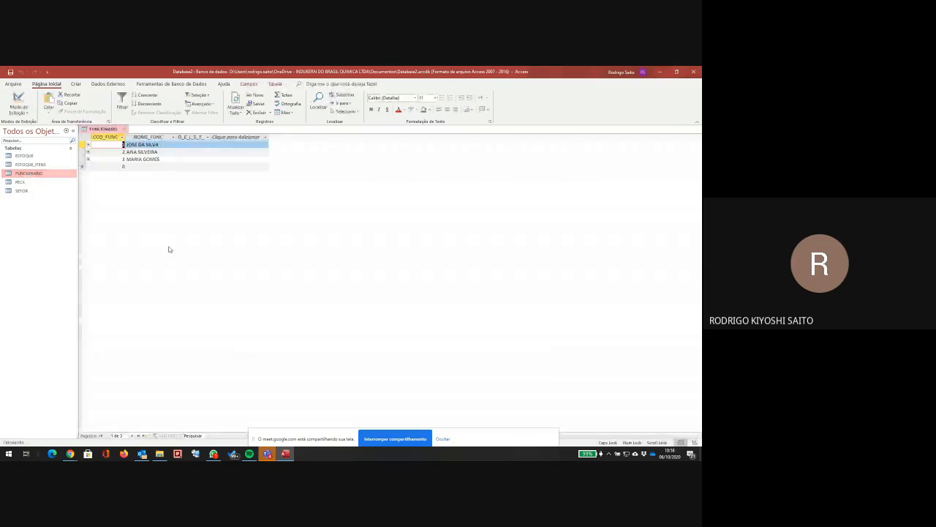
pyautogui.click(195, 145)
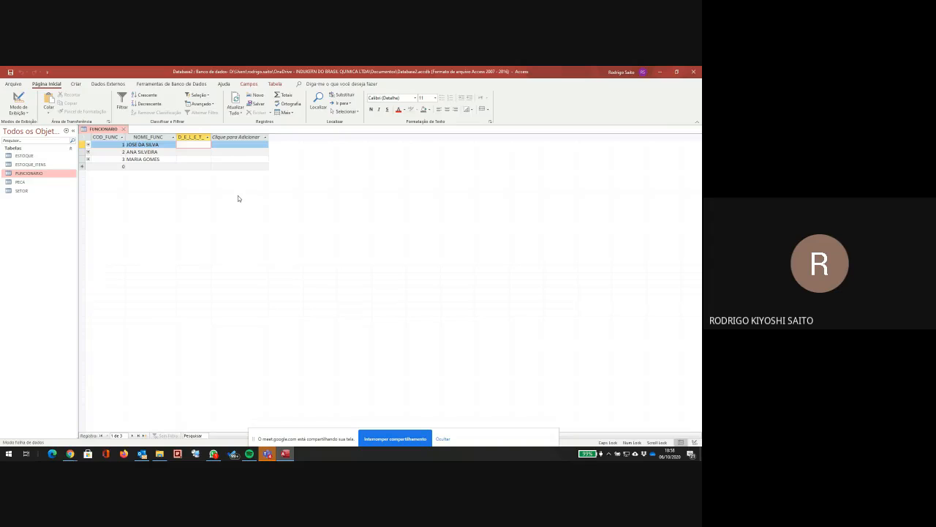
pyautogui.press('Down')
pyautogui.press('Down')
pyautogui.press('Down')
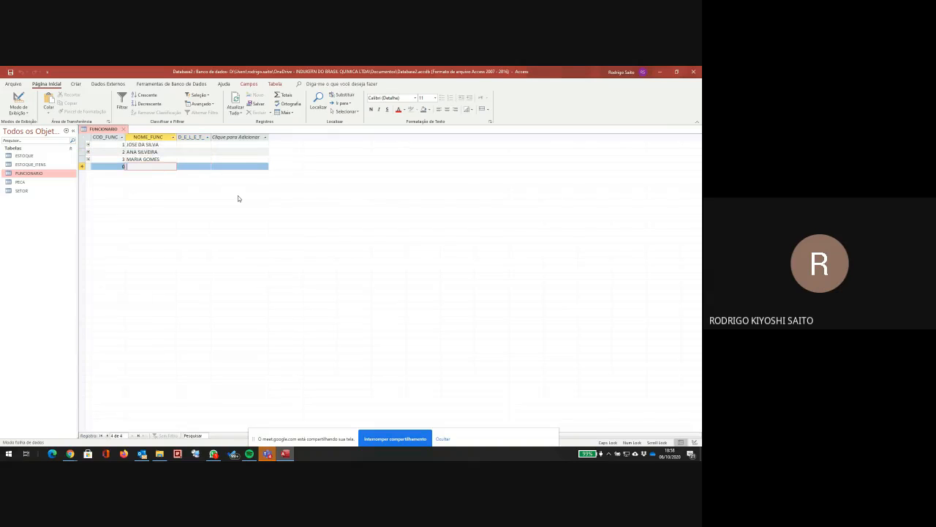
pyautogui.press('Left')
pyautogui.write('4')
pyautogui.press('Tab')
pyautogui.write('JOAO FIG')
pyautogui.press('BackSpace')
pyautogui.write('FIGUEIREDO')
pyautogui.press('Tab')
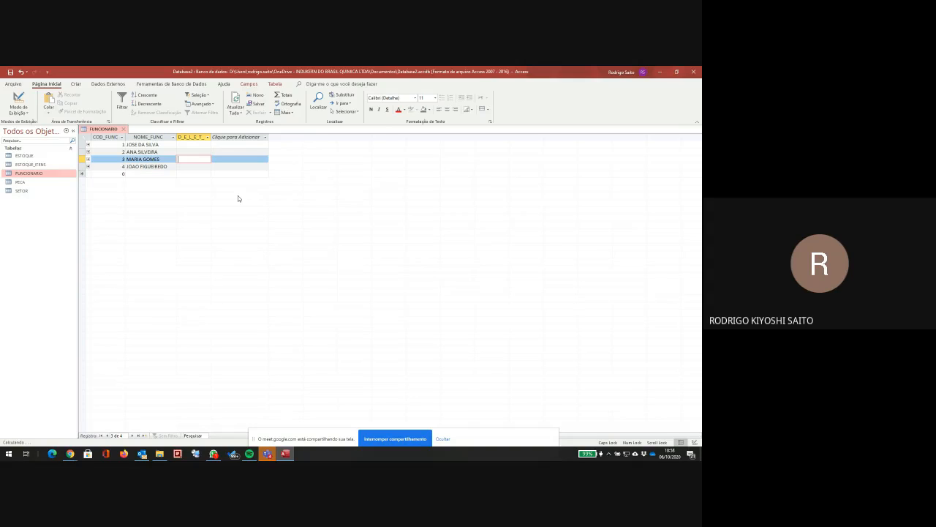
pyautogui.hotkey('shift', 'Return')
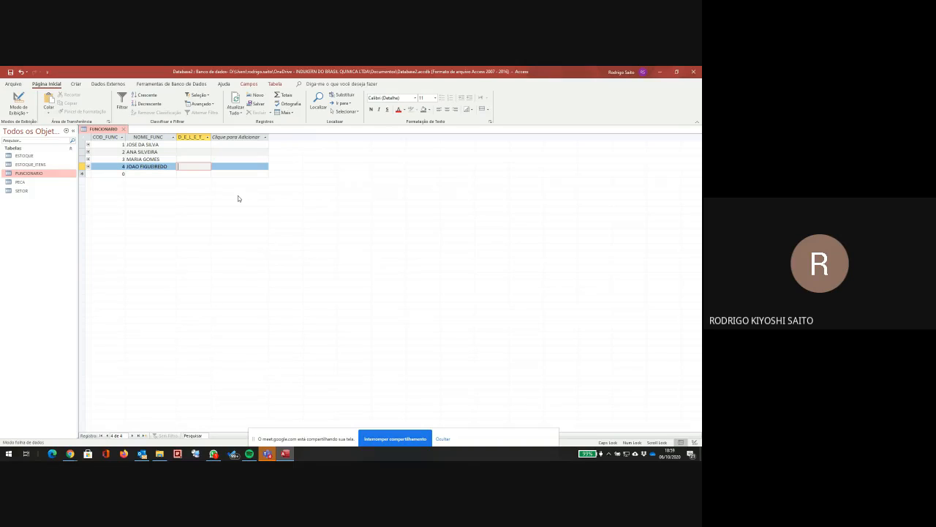
# - Flag the record with COD_FUNC 4 as deleted by entering * in its D_E_L_E_T_ field
pyautogui.write('*')
pyautogui.press('Home')
pyautogui.press('Up')
pyautogui.press('Up')
pyautogui.press('Up')
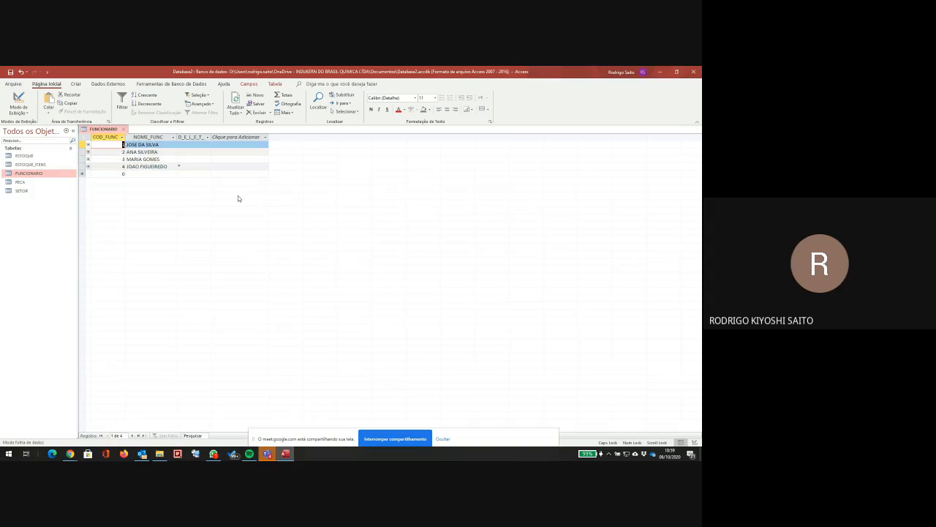
# - Highlight the whole flagged record with COD_FUNC 4 to examine it, and return to the record with COD_FUNC 3
pyautogui.click(194, 171)
pyautogui.press('Up')
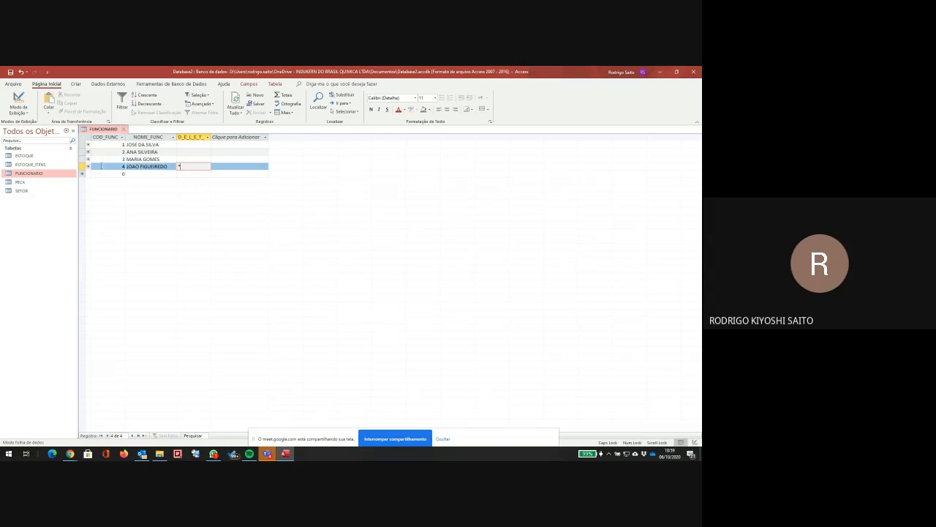
pyautogui.hotkey('shift', 'space')
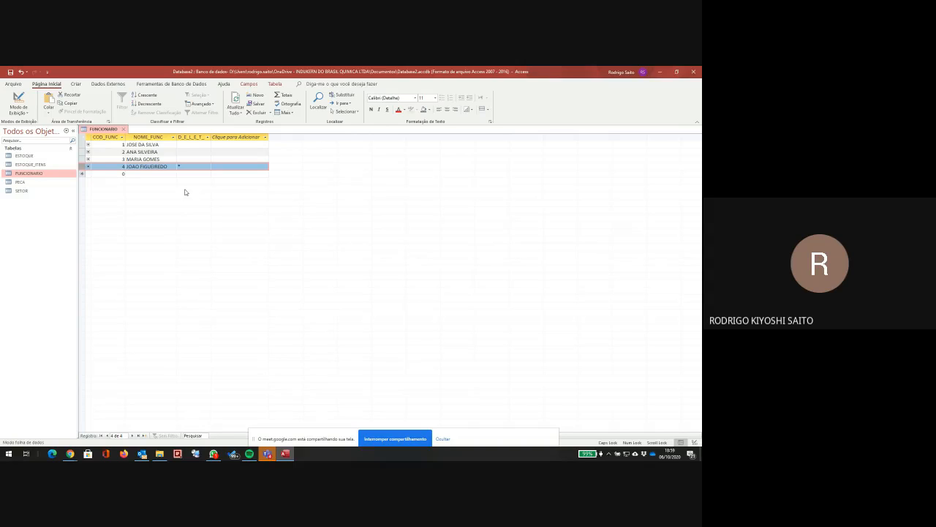
pyautogui.click(106, 158)
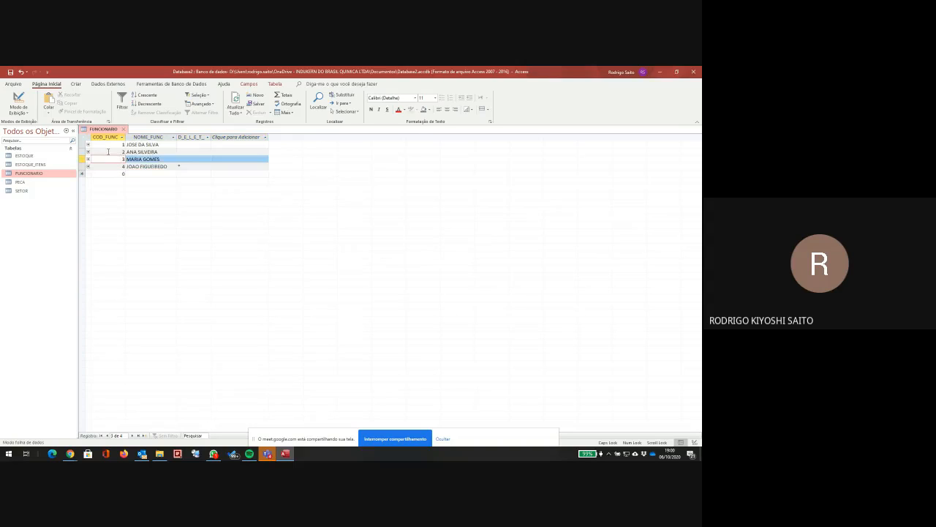
# - Review the FUNCIONARIO records from COD_FUNC 1 to the flagged COD_FUNC 4, and open the SETOR table
pyautogui.press('Up')
pyautogui.press('Up')
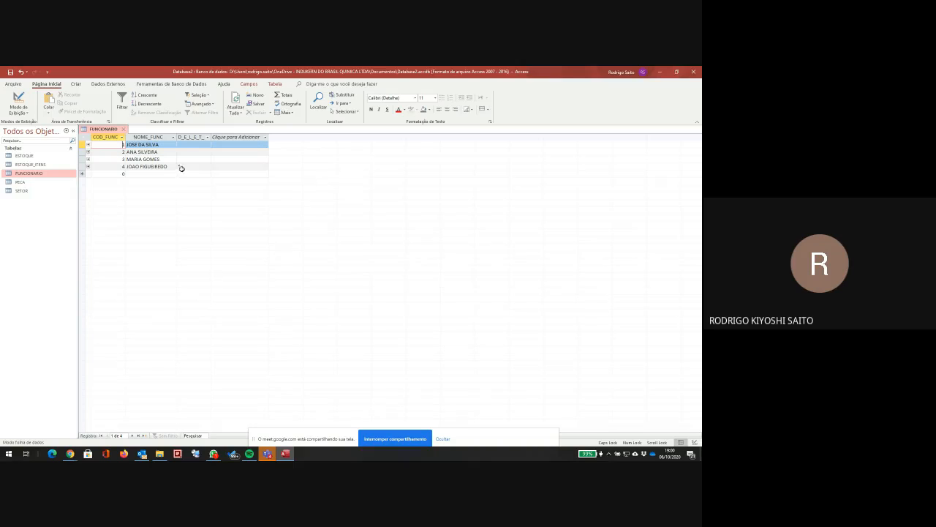
pyautogui.click(102, 166)
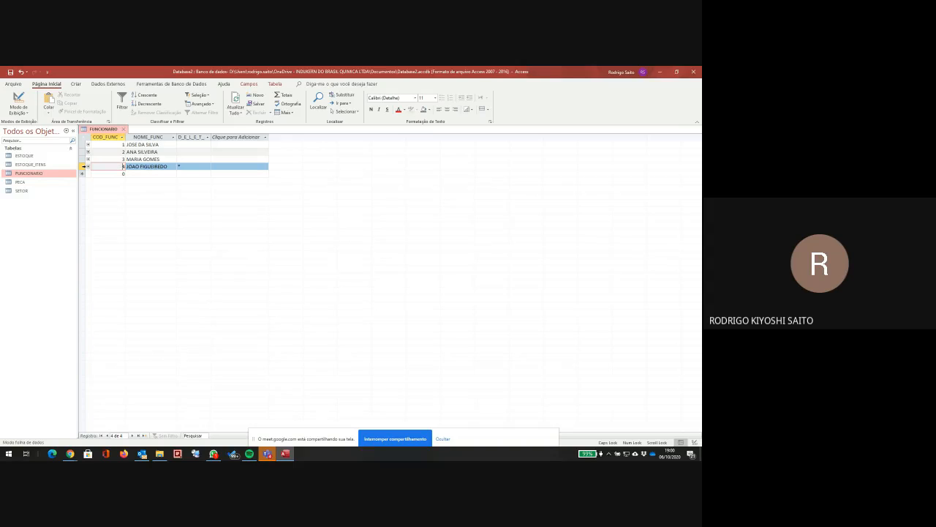
pyautogui.doubleClick(29, 191)
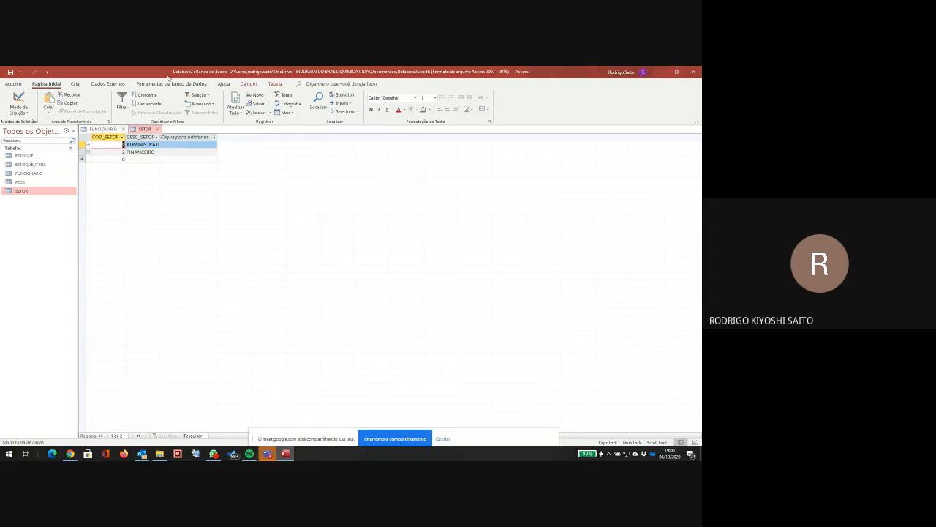
# - Reduce the Access window from full screen and place it over the Aula 06 - Projetando BD folder in File Explorer
pyautogui.doubleClick(323, 72)
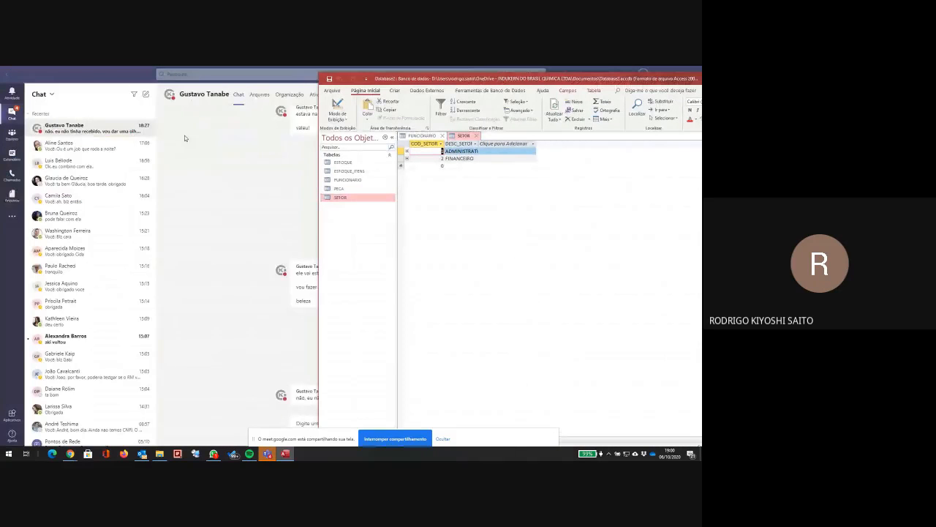
pyautogui.click(161, 454)
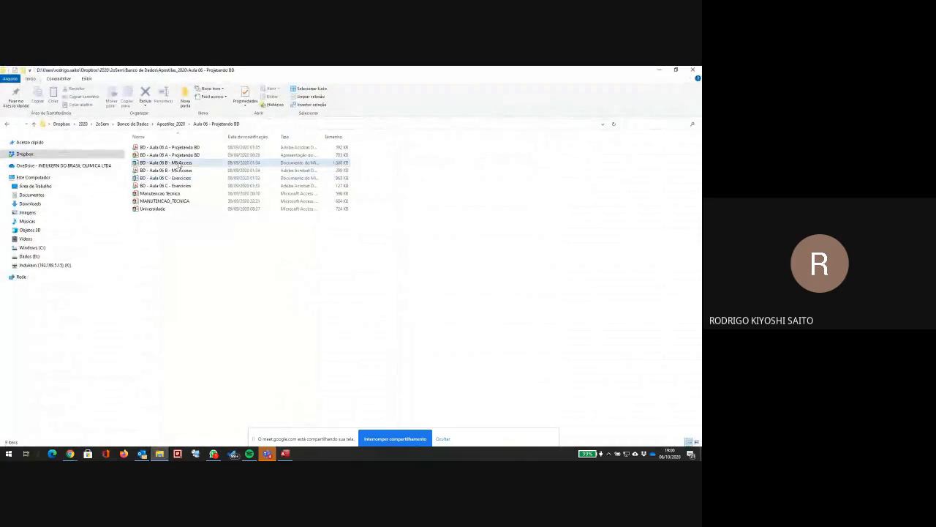
pyautogui.click(199, 154)
pyautogui.click(181, 162)
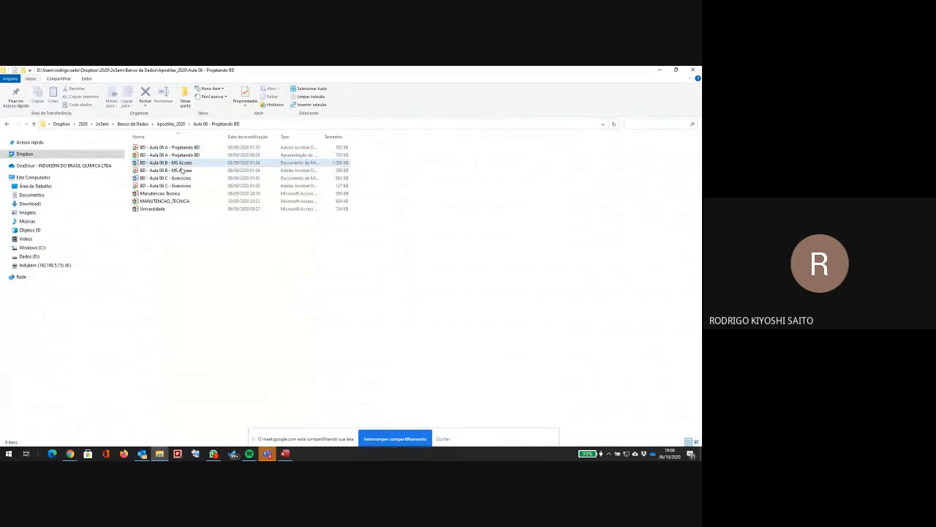
pyautogui.click(285, 453)
pyautogui.moveTo(433, 81); pyautogui.dragTo(351, 79)
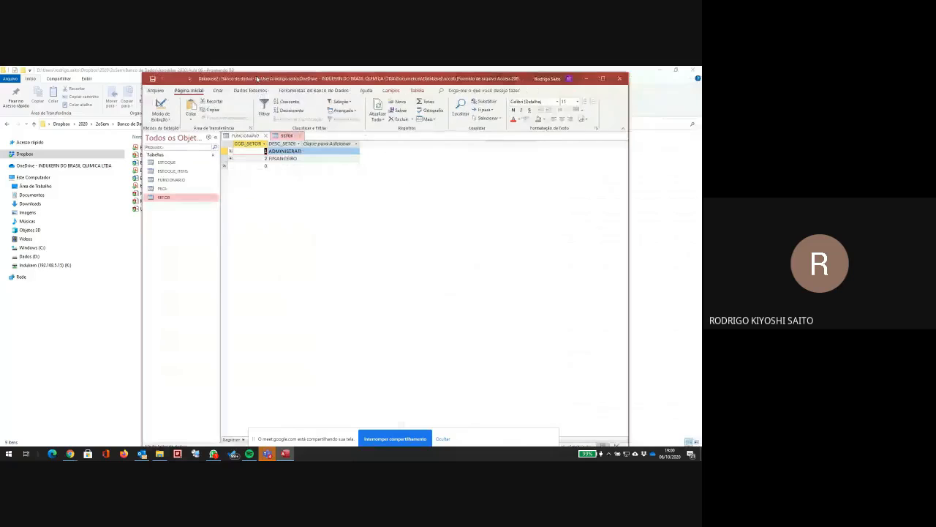
# - Open the database relationships diagram and examine the key fields linking ESTOQUE, ESTOQUE_ITENS, PECA, SETOR and FUNCIONARIO
pyautogui.click(313, 90)
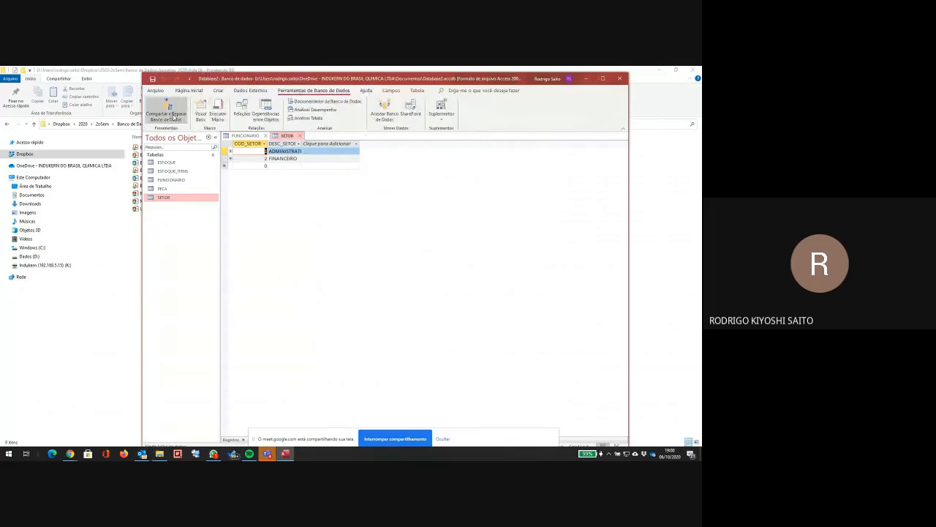
pyautogui.click(241, 111)
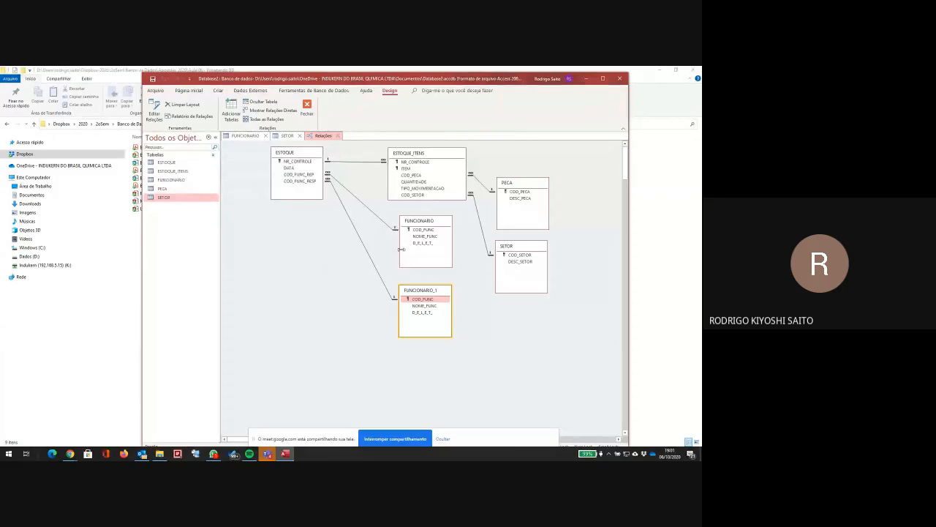
pyautogui.click(297, 162)
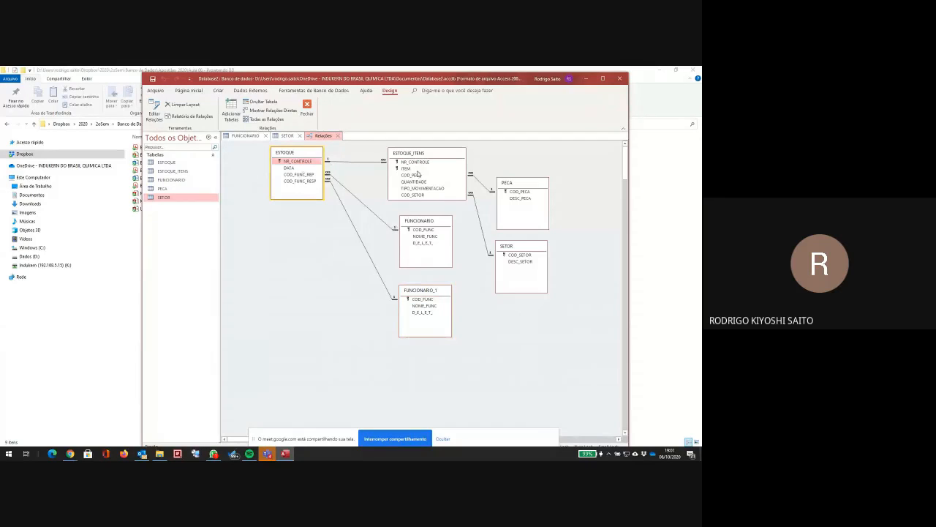
pyautogui.click(411, 175)
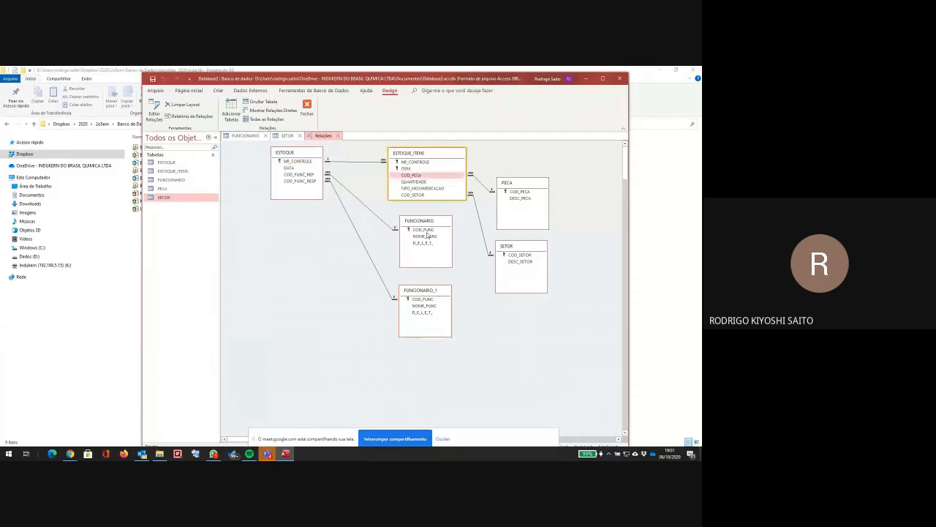
pyautogui.click(518, 191)
pyautogui.click(521, 256)
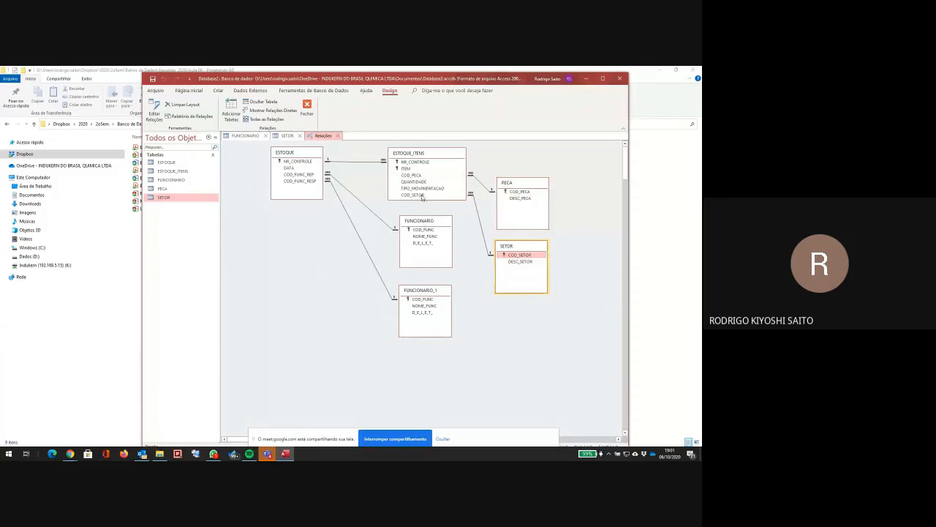
pyautogui.click(420, 196)
pyautogui.click(423, 230)
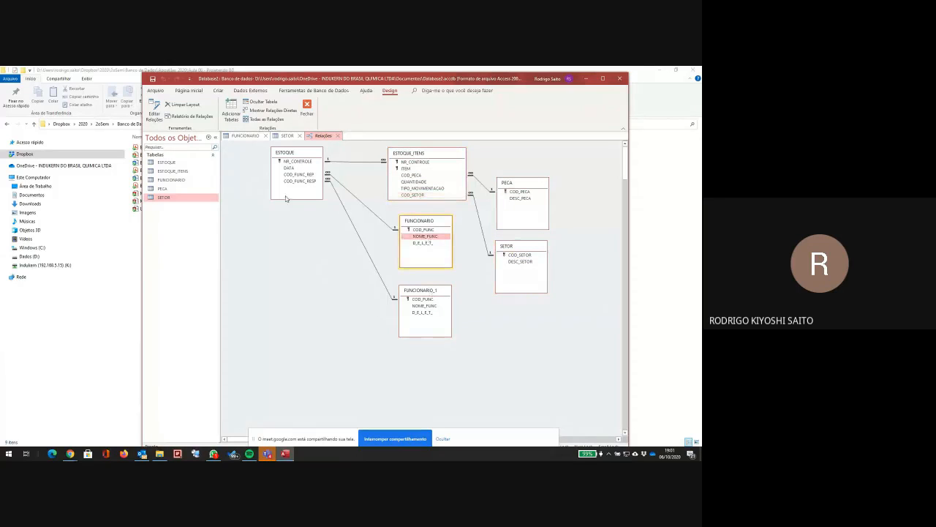
pyautogui.click(300, 181)
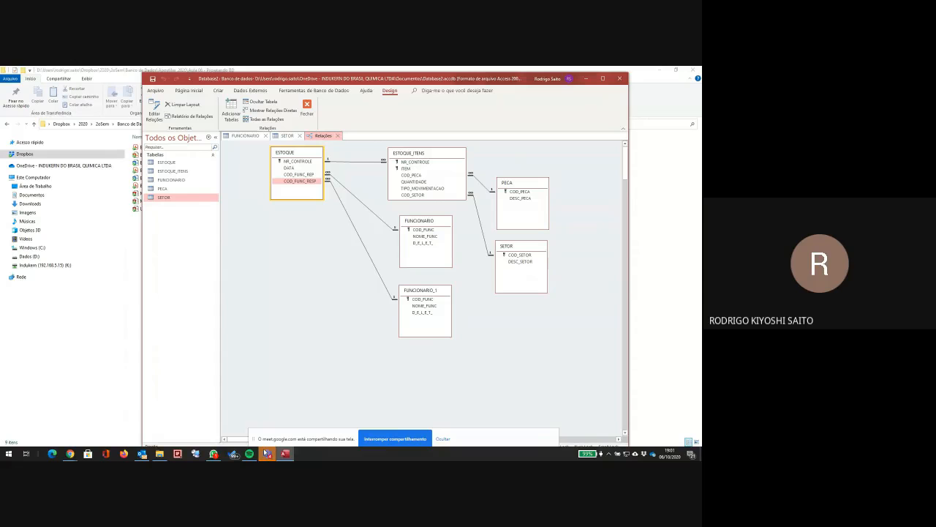
# - Move the Access window aside, select the BD - Aula 06 C - Exercicios PDF in the folder, and return to Access
pyautogui.moveTo(71, 453)
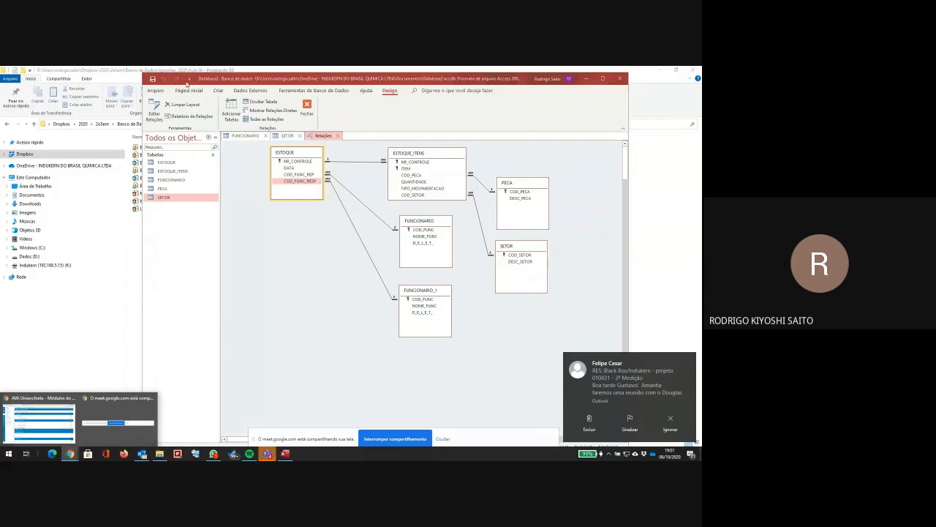
pyautogui.moveTo(206, 84); pyautogui.dragTo(296, 106)
pyautogui.click(168, 186)
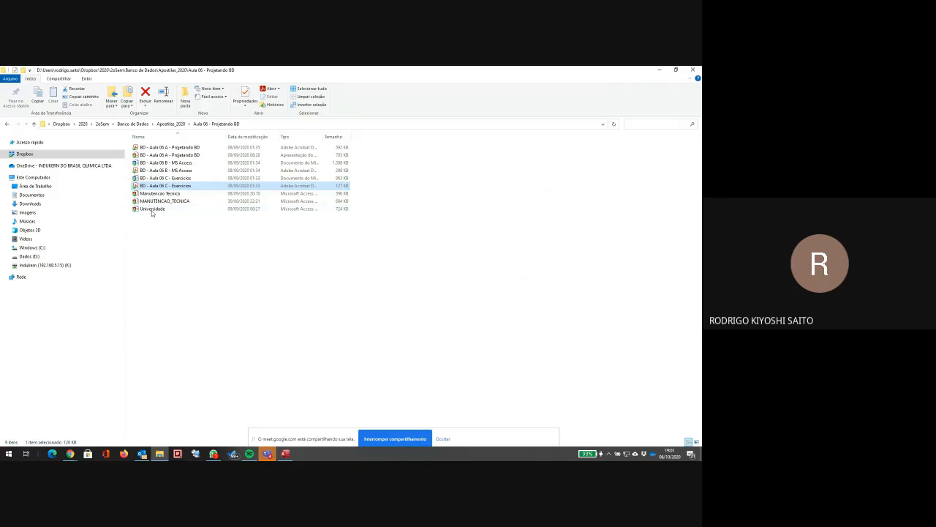
pyautogui.click(285, 453)
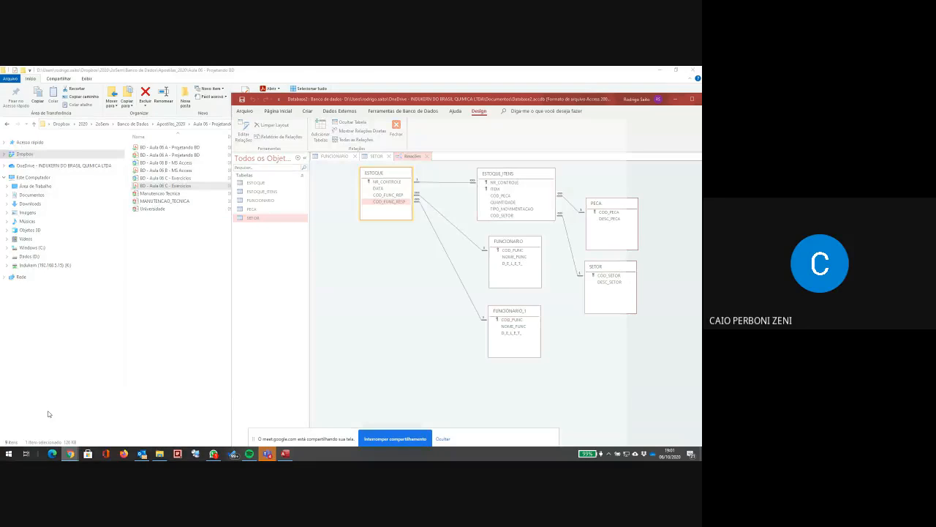
# - Switch to the Google Meet call in Chrome and show its additional call options
pyautogui.click(70, 454)
pyautogui.click(44, 72)
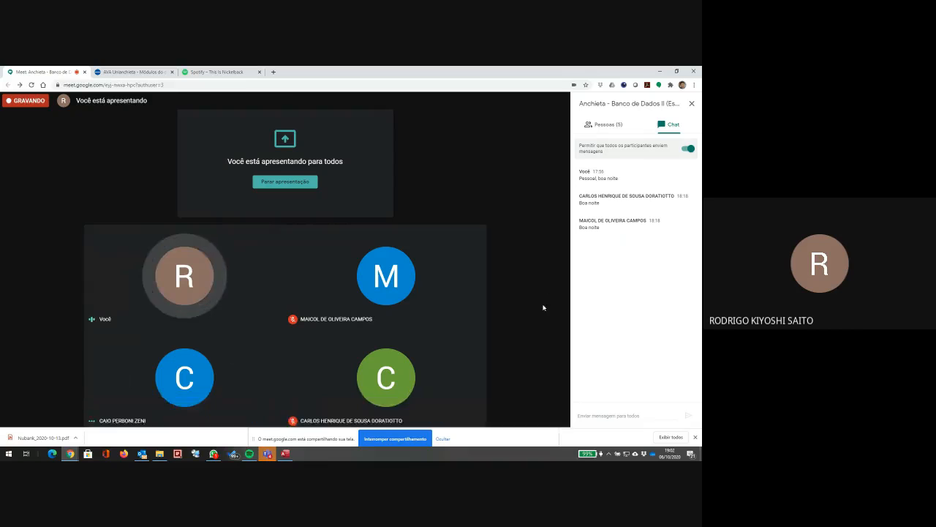
pyautogui.click(562, 414)
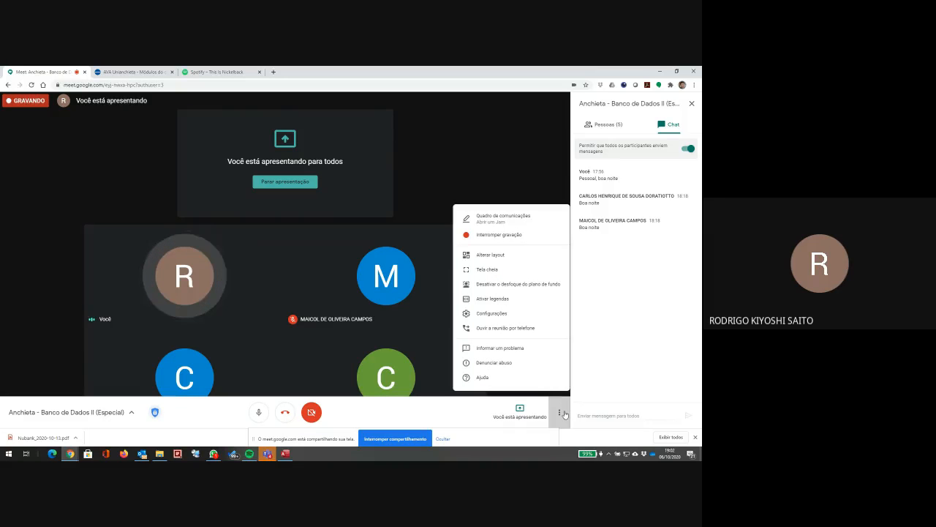